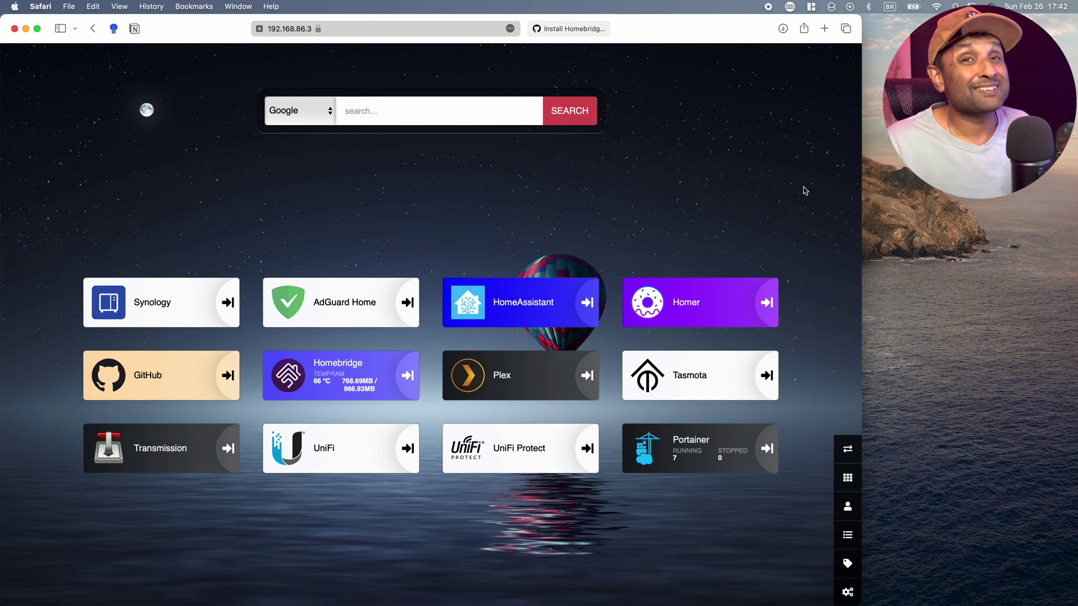
Open Docker's container list in Synology DSM, showing six running containers, and check the installed apps.
left_click(188, 313)
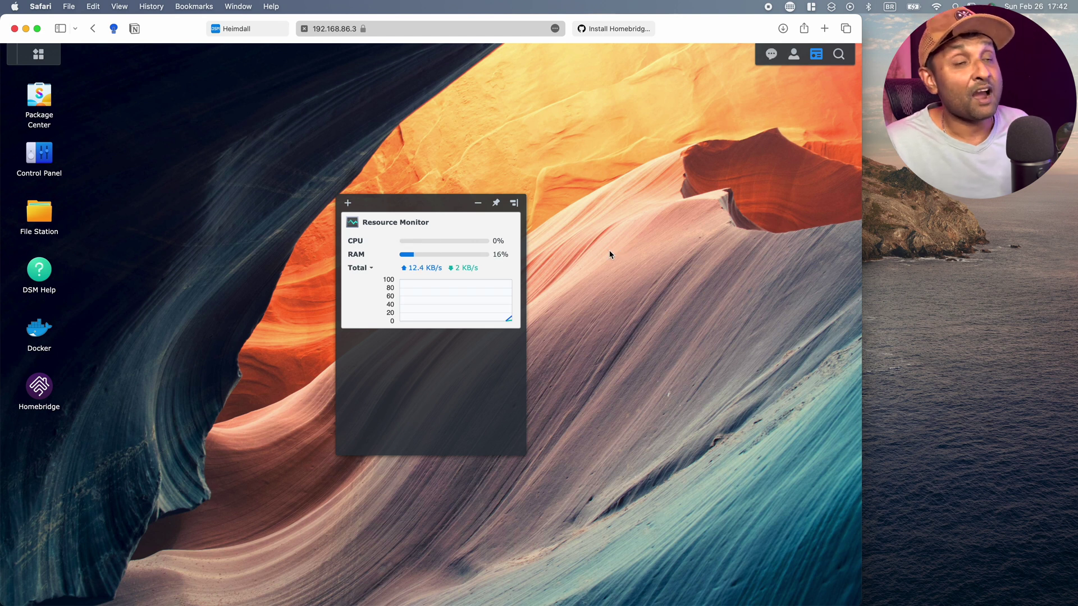
left_click(40, 331)
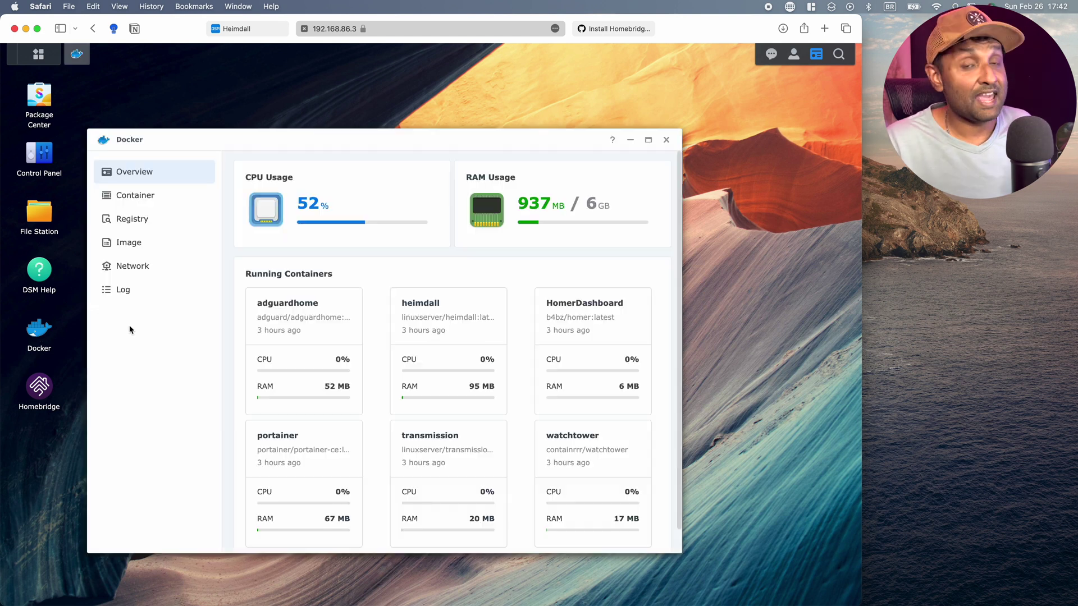
left_click(160, 201)
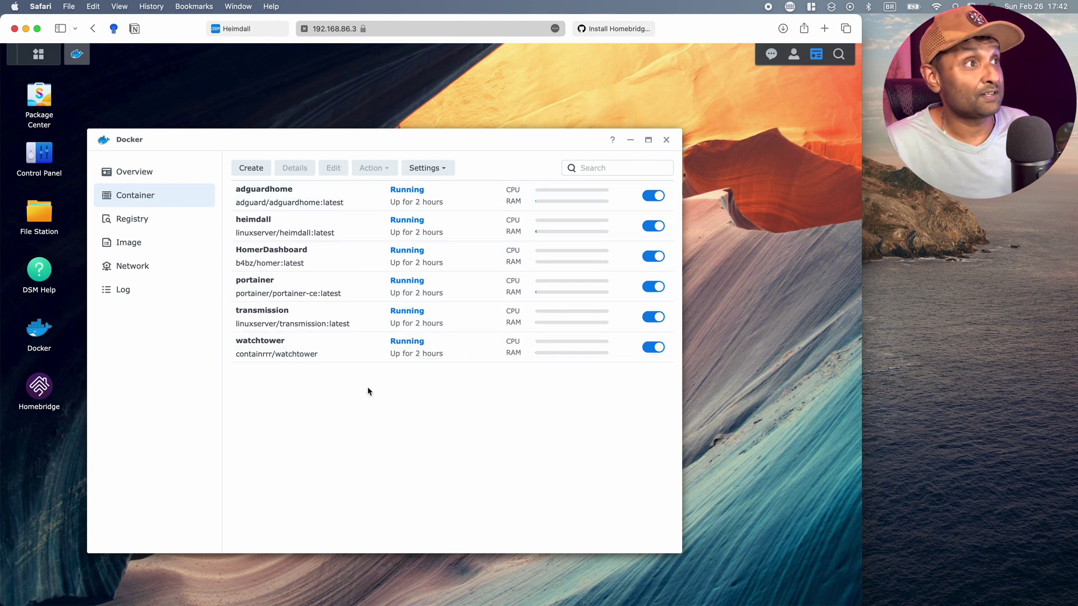
left_click(39, 54)
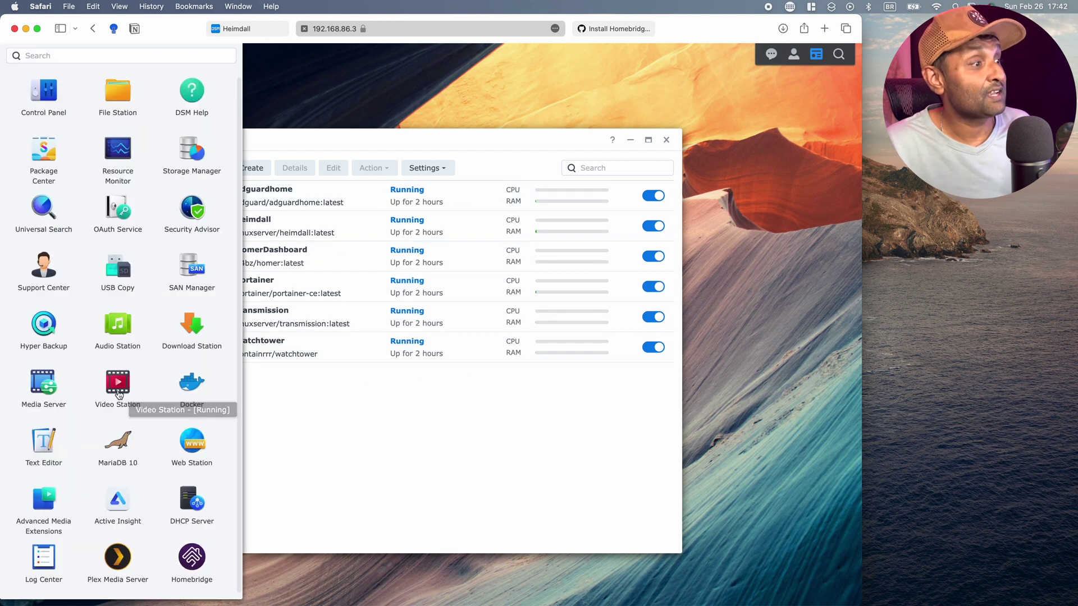
left_click(443, 531)
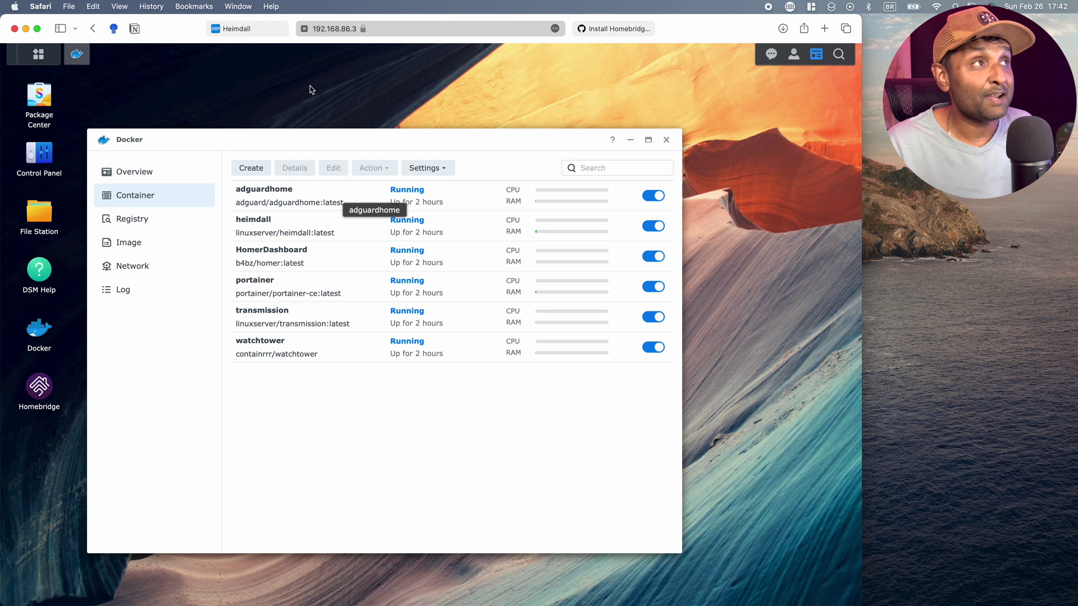
Compare the Heimdall dashboard with the Docker container list, ending on Heimdall.
left_click(247, 28)
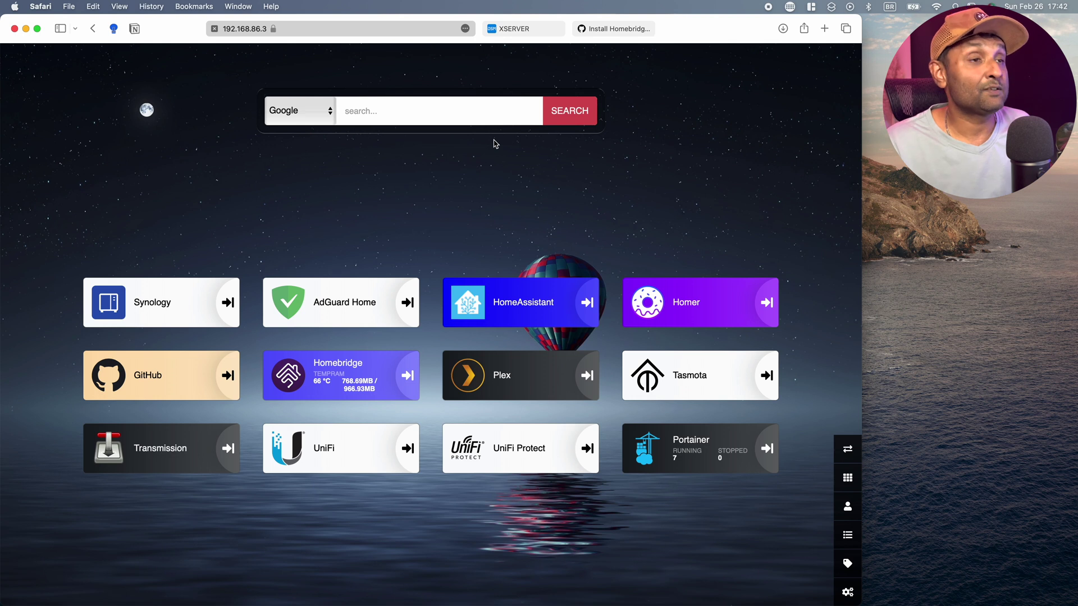
left_click(514, 28)
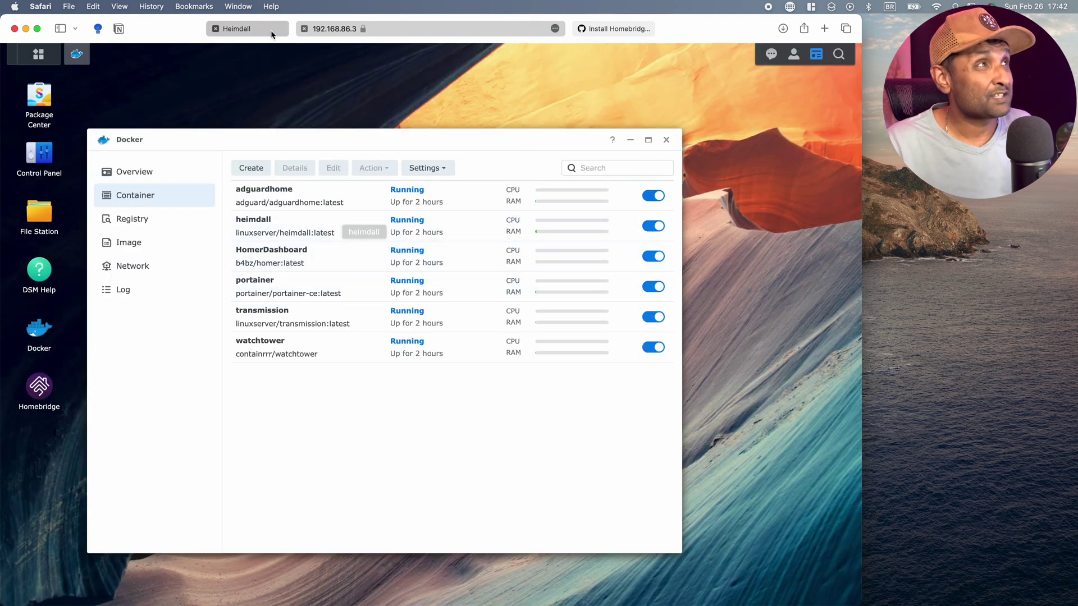
left_click(250, 29)
Open the Homer dSuZaVille dashboard in a new tab and return to Heimdall.
left_click(680, 318)
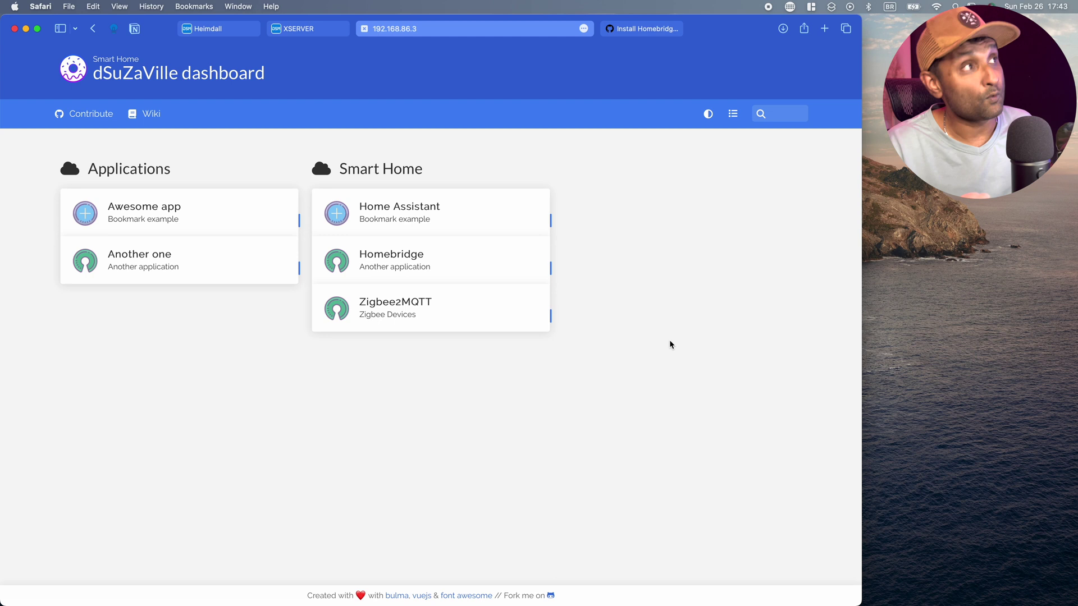
left_click(317, 29)
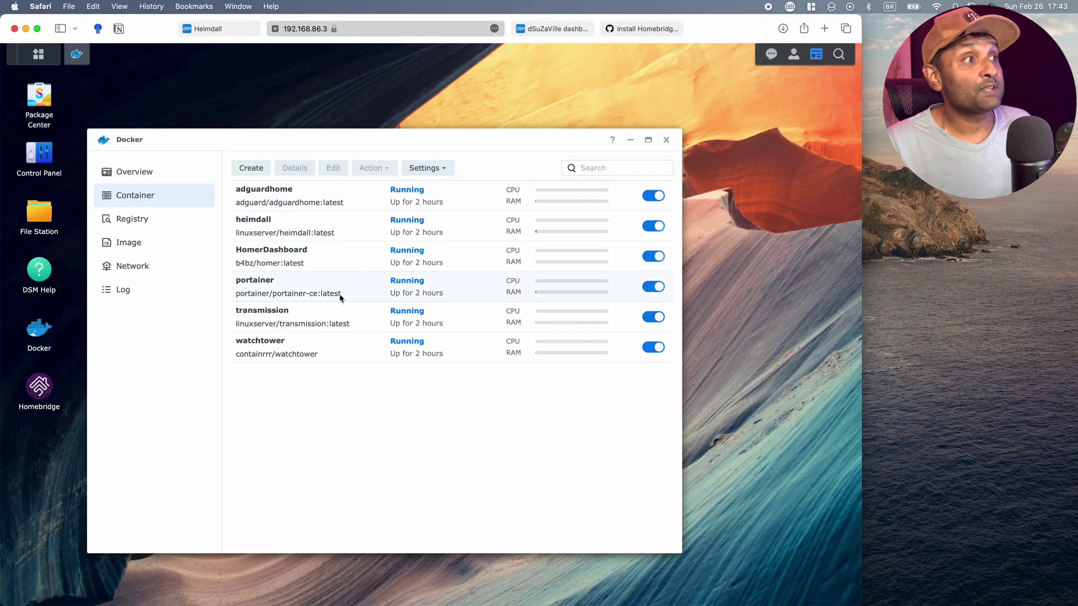
left_click(216, 29)
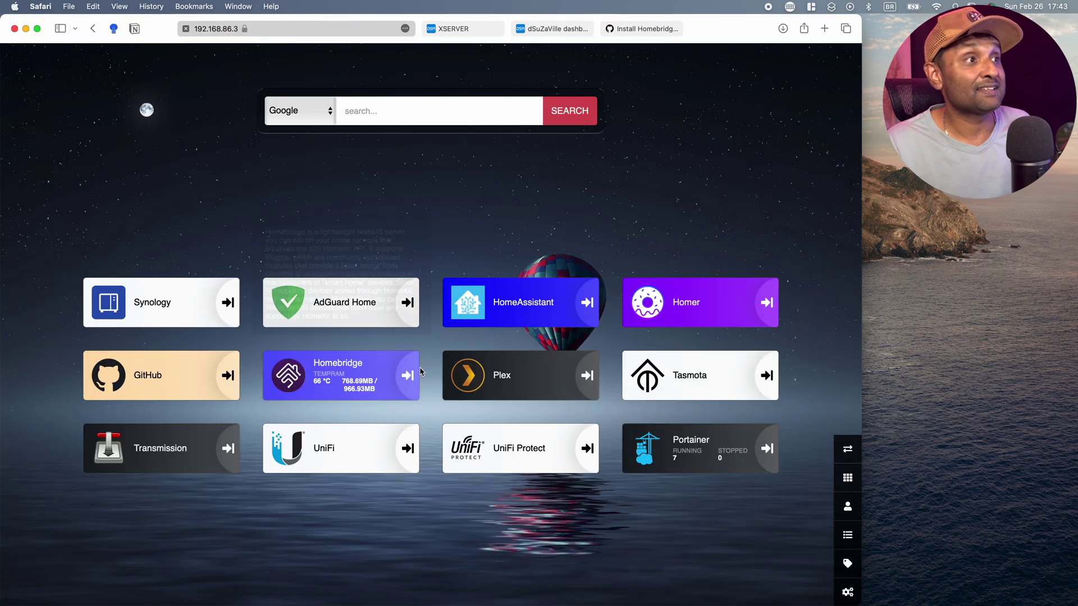
Open Portainer's local environment dashboard, close the Homer tab, and return to Heimdall.
left_click(708, 460)
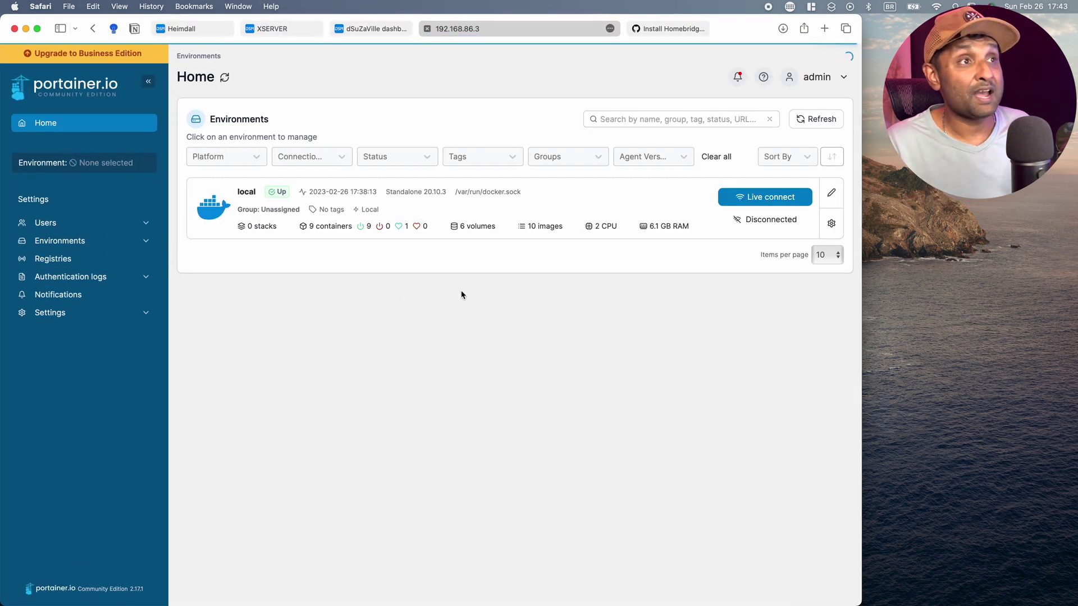
left_click(358, 30)
left_click(272, 29)
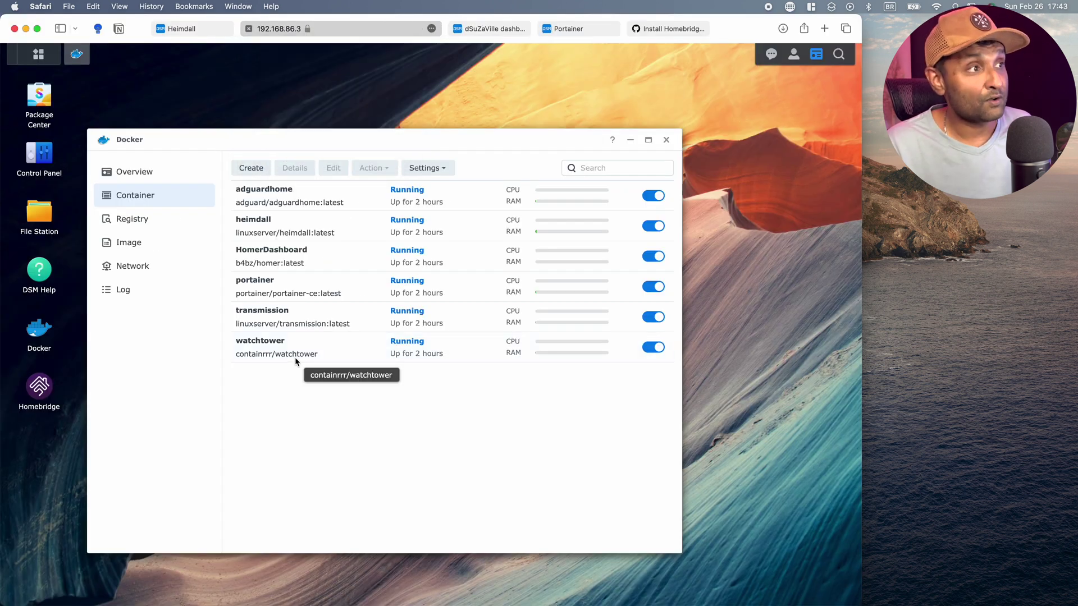
left_click(453, 29)
left_click(337, 28)
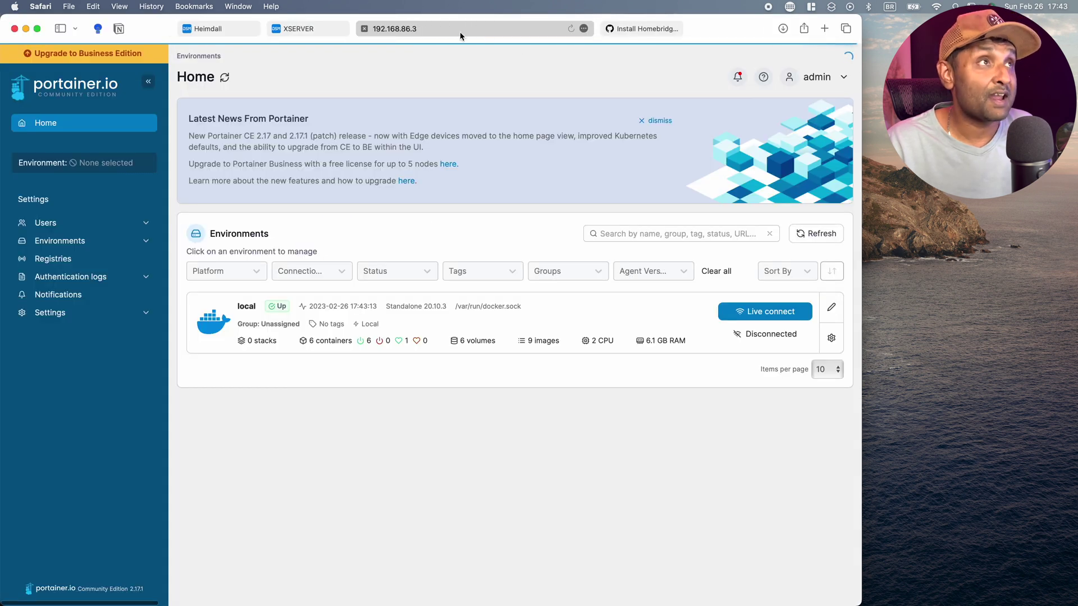
left_click(430, 332)
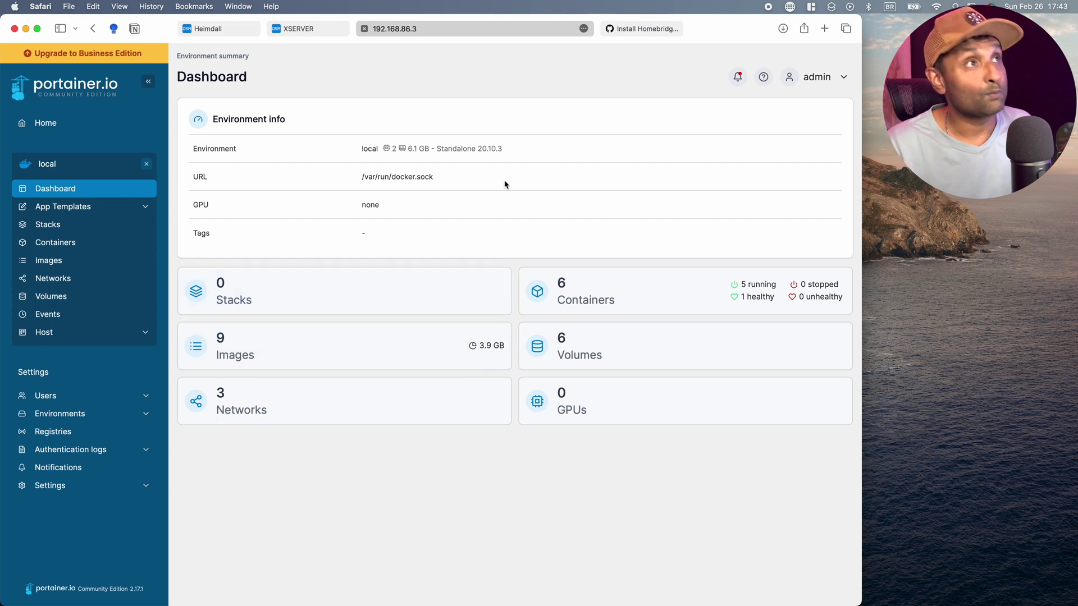
left_click(218, 29)
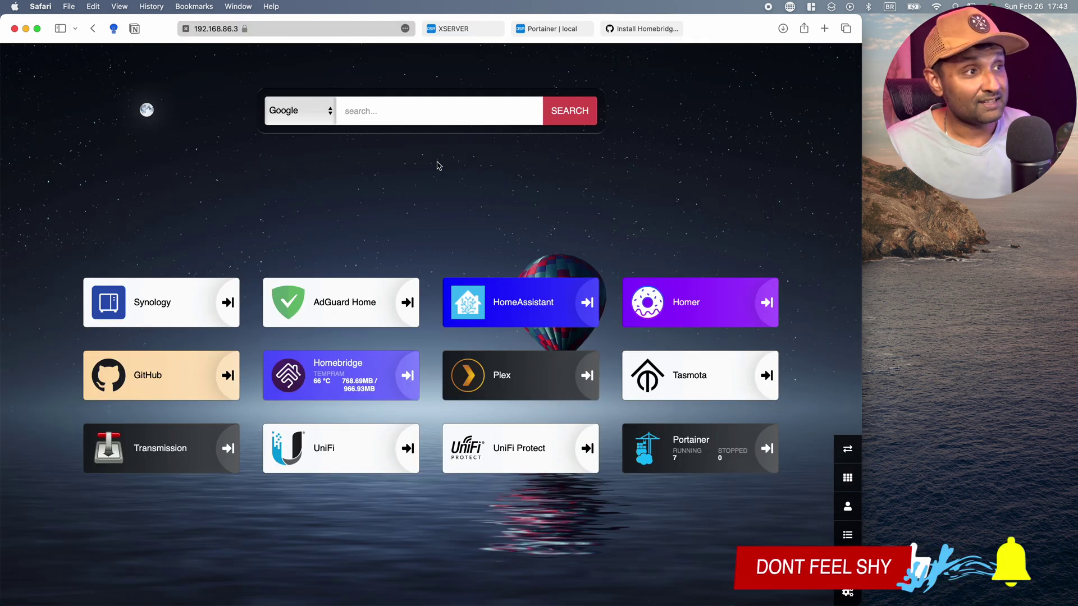
Close the DSM and Portainer tabs and highlight the supported Synology models on the Install Homebridge wiki.
key("super+alt+w")
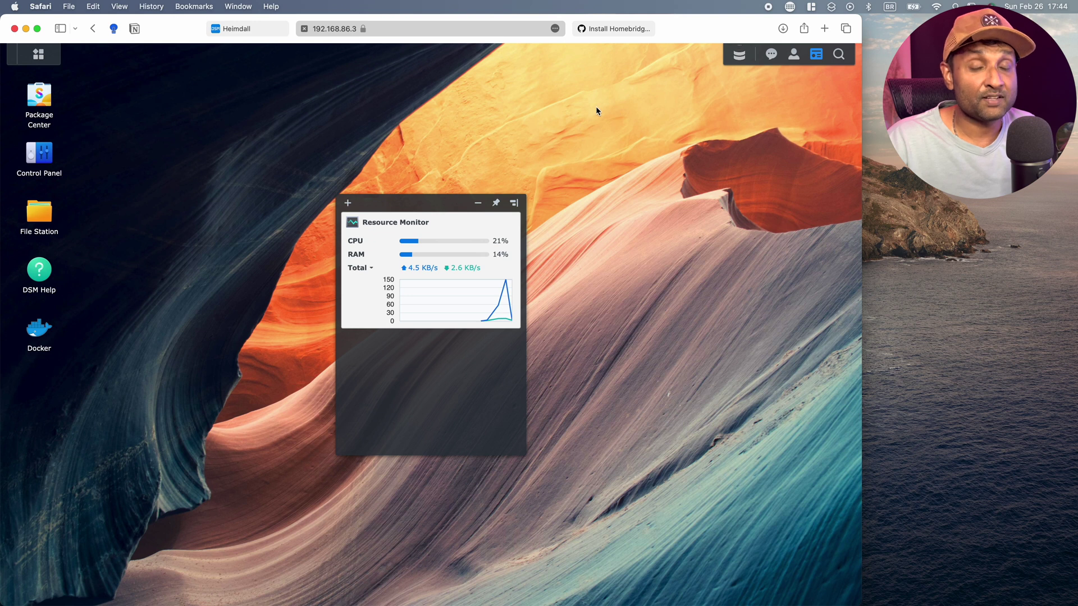
left_click(612, 32)
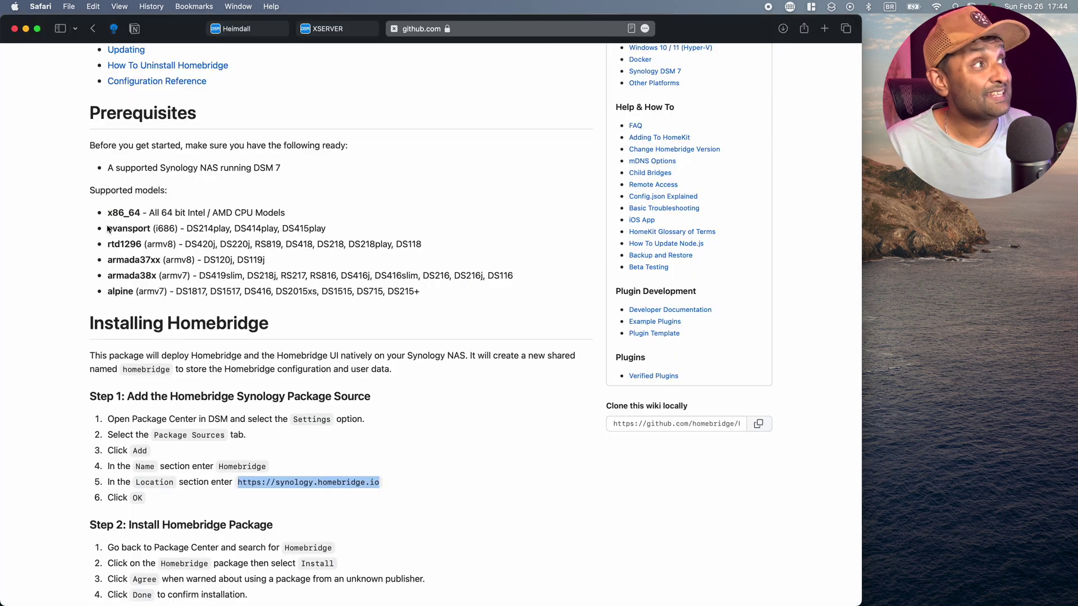
left_click_drag(107, 211, 438, 287)
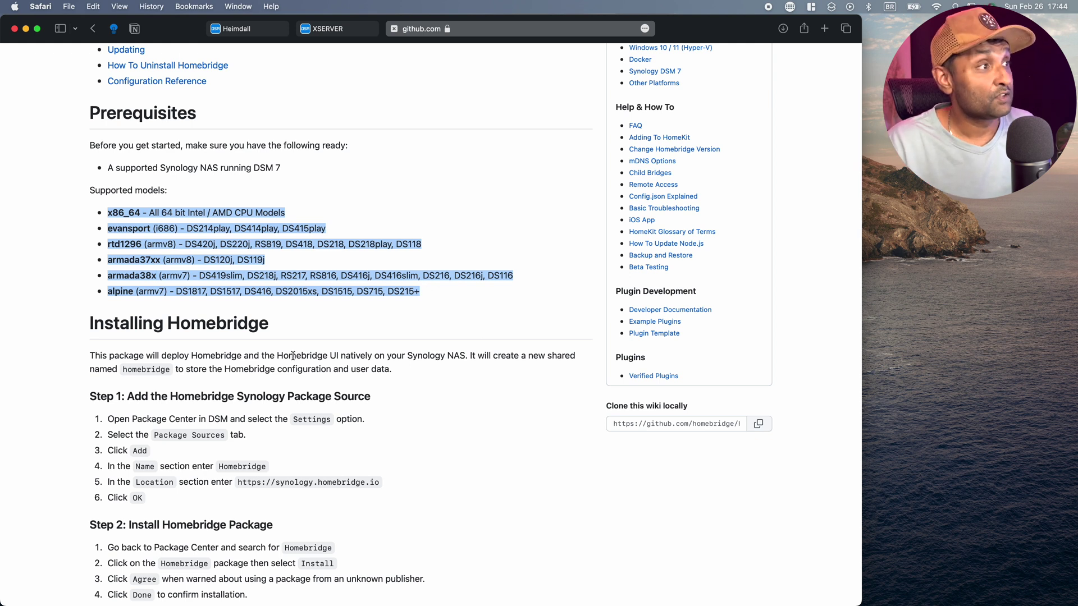
scroll(293, 356, "down", 2)
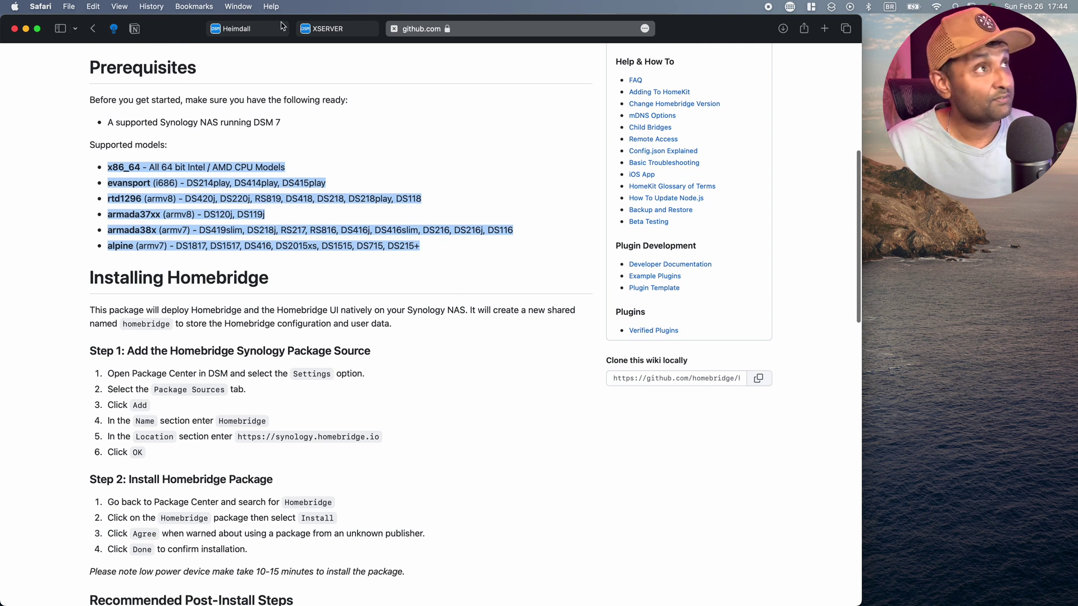
left_click(335, 31)
Open the homebridge entry under Package Center's Package Sources for editing.
left_click(43, 123)
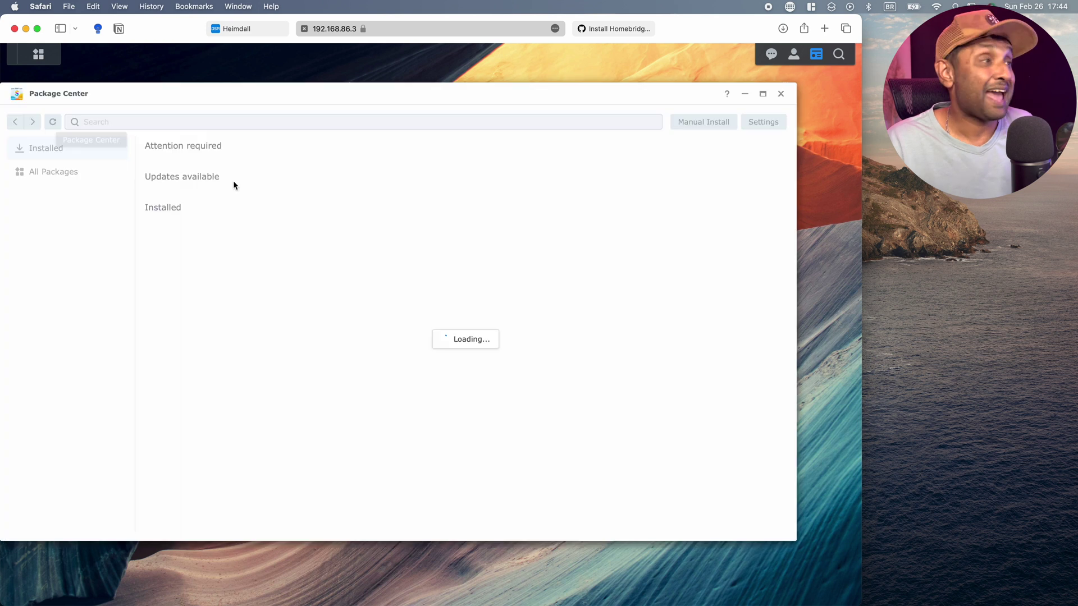
left_click(757, 123)
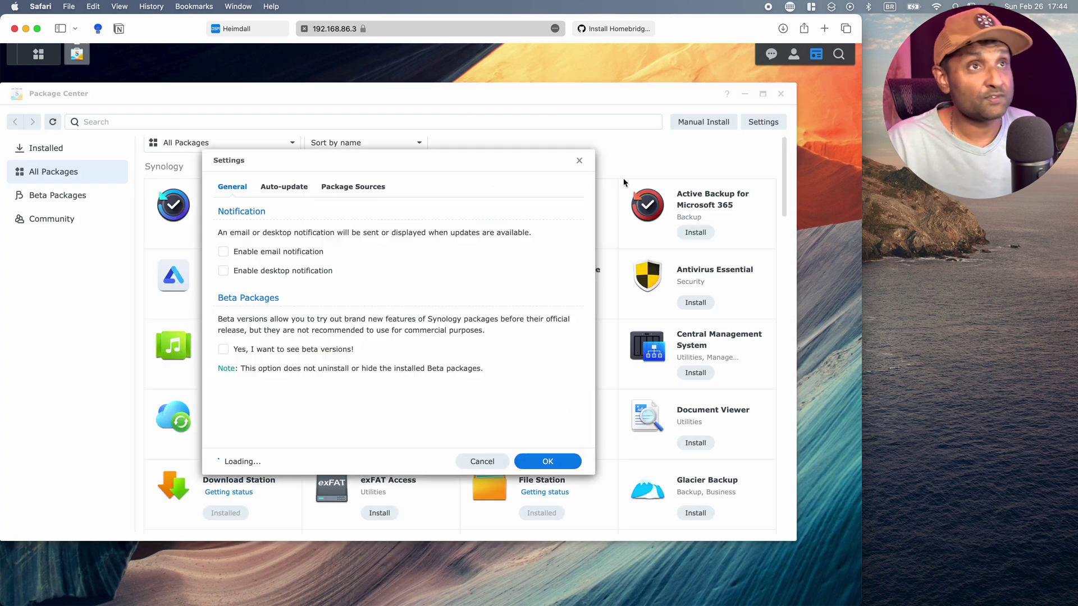
left_click(355, 189)
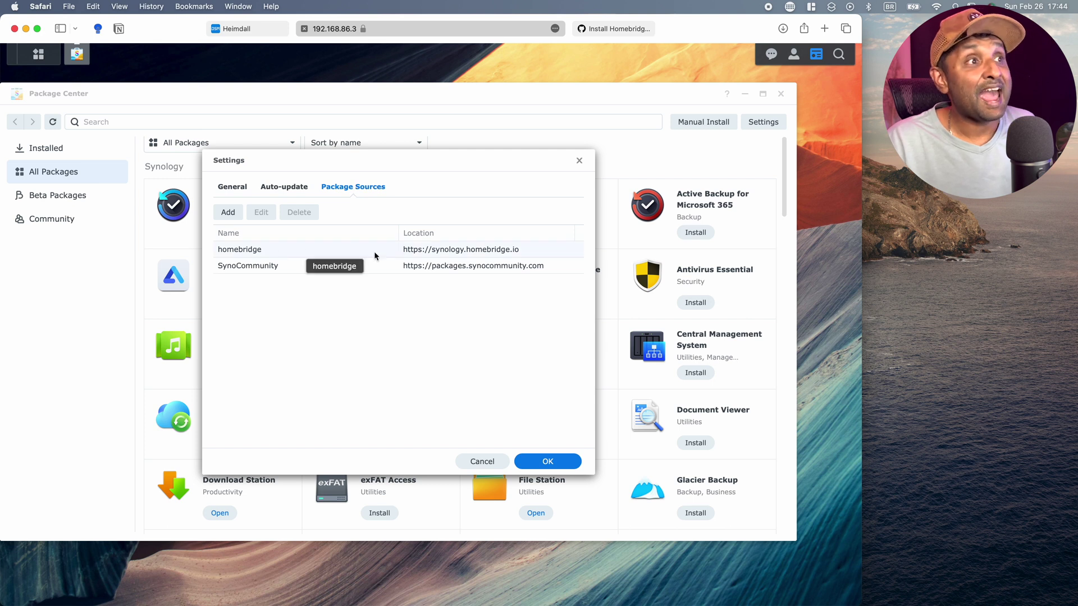
left_click(284, 249)
left_click(261, 211)
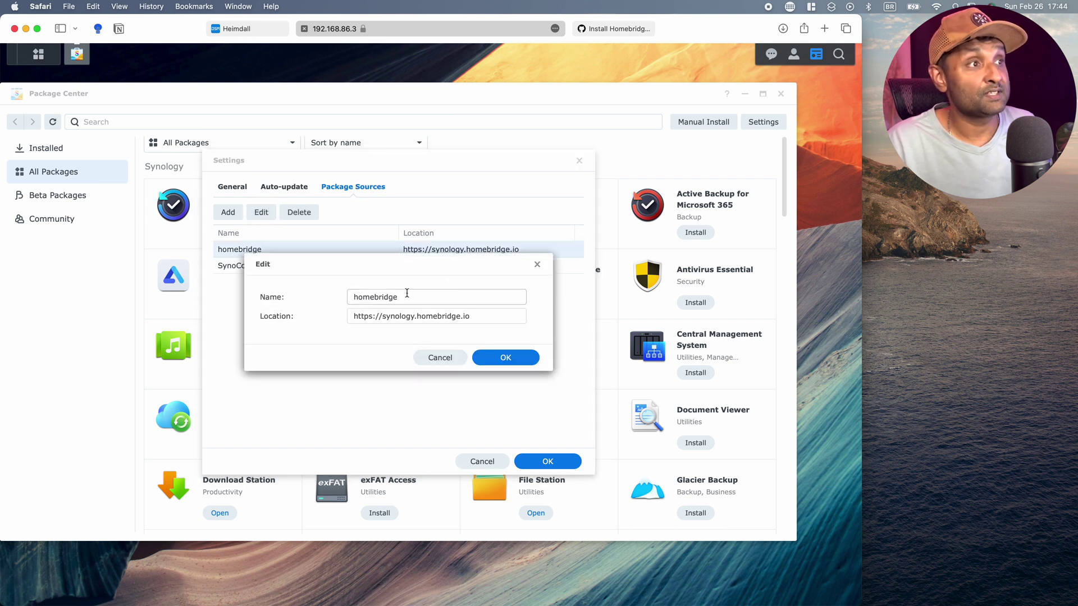
left_click(361, 310)
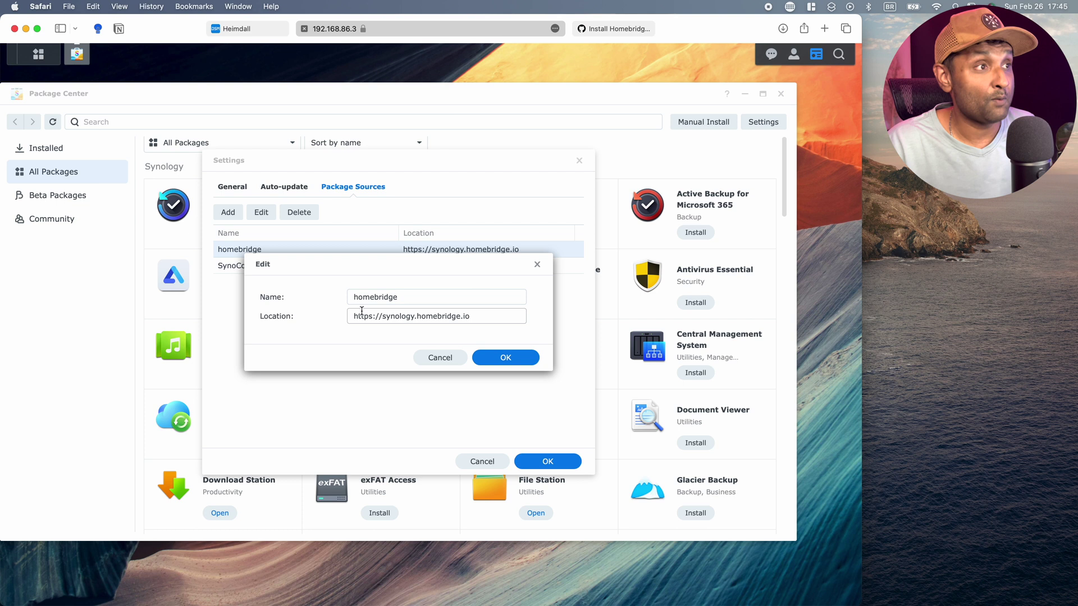
left_click_drag(352, 318, 487, 315)
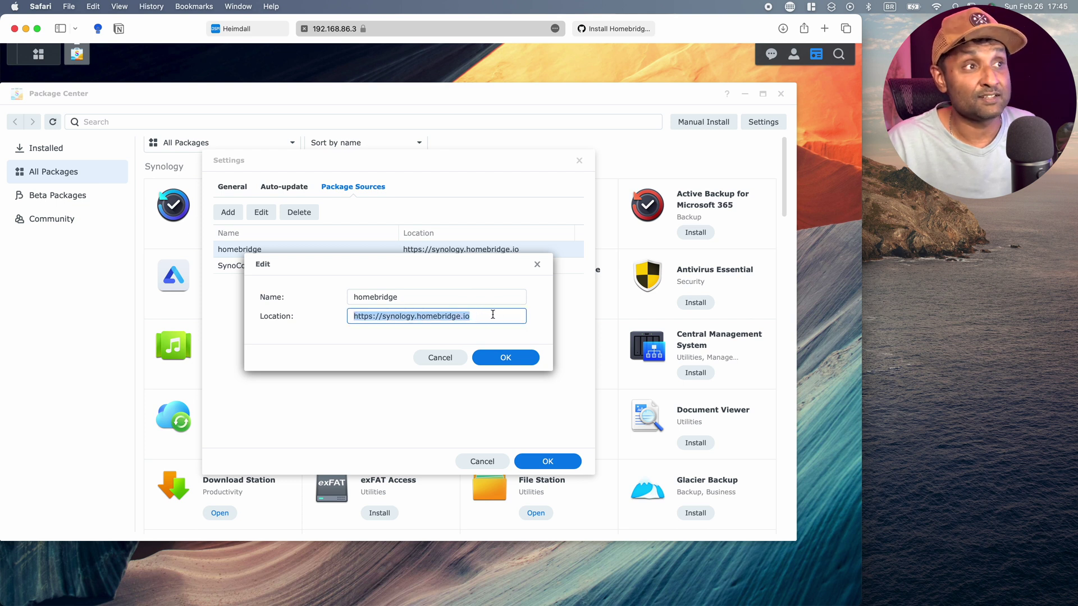
left_click(635, 29)
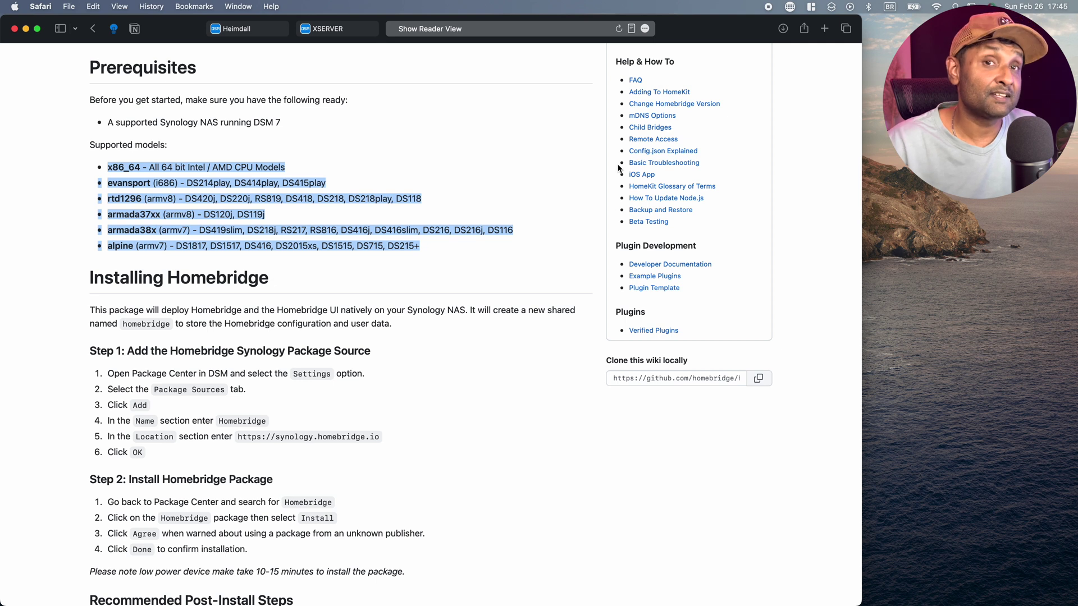
scroll(281, 343, "down", 3)
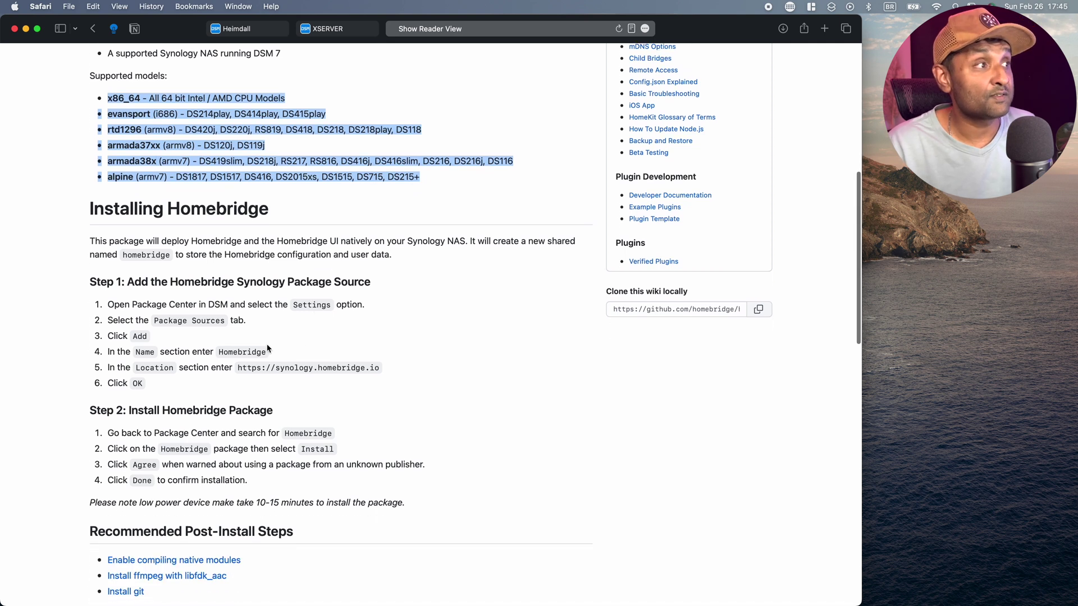
left_click(333, 29)
left_click(530, 361)
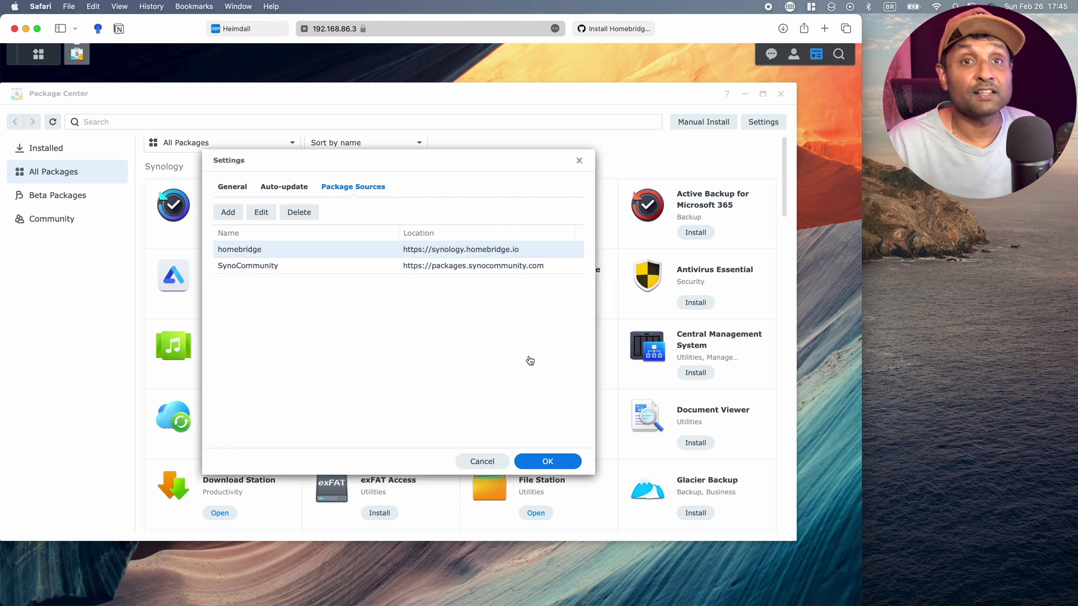
Search Package Center for 'homebridge', install it, and accept the third-party package warning.
left_click(567, 456)
left_click(254, 121)
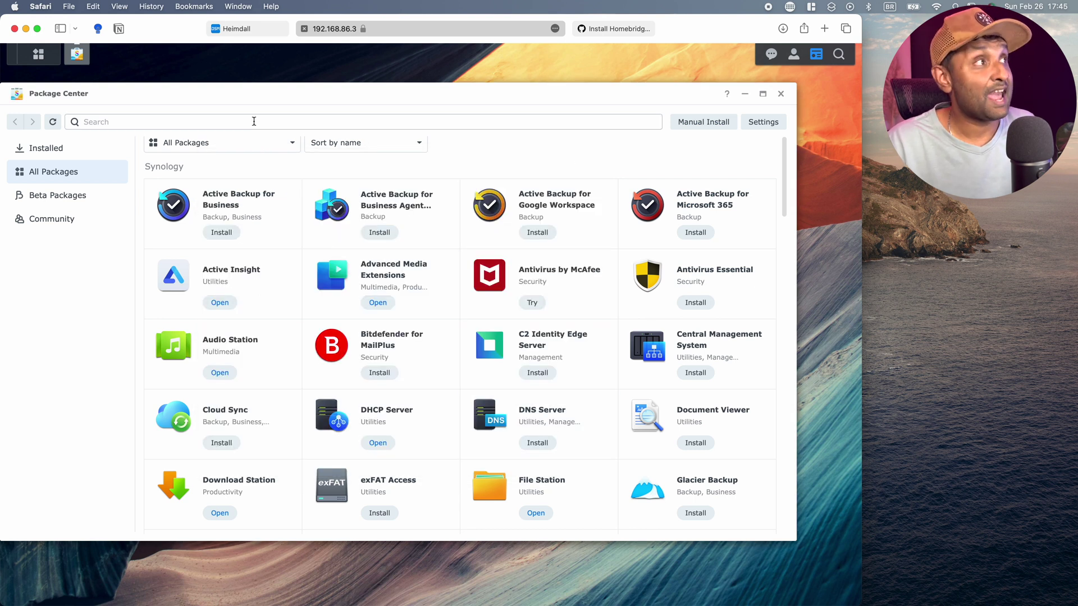
type("homebridge")
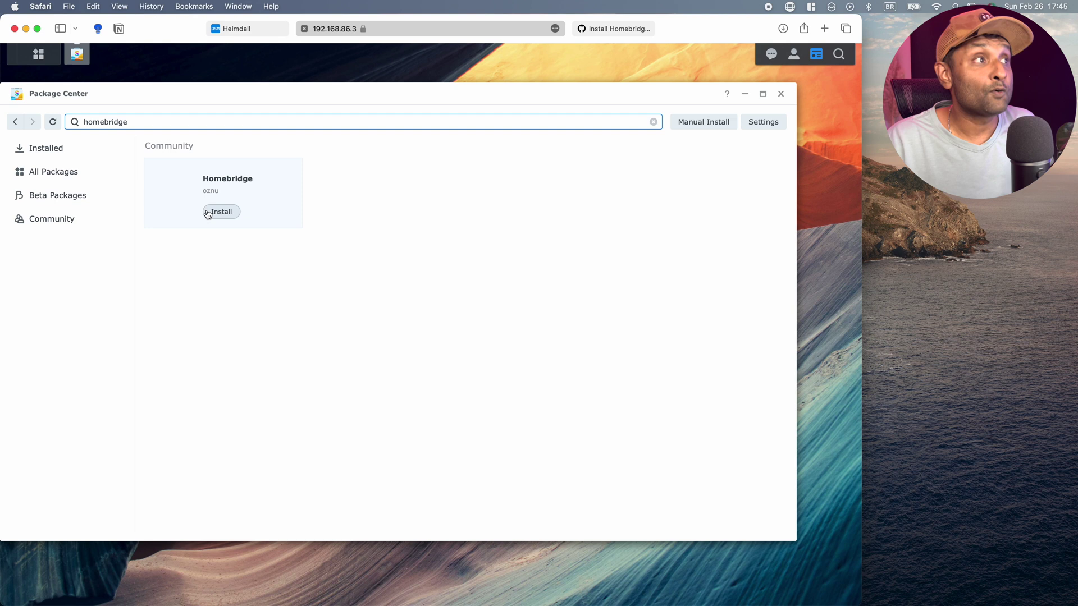
left_click(229, 218)
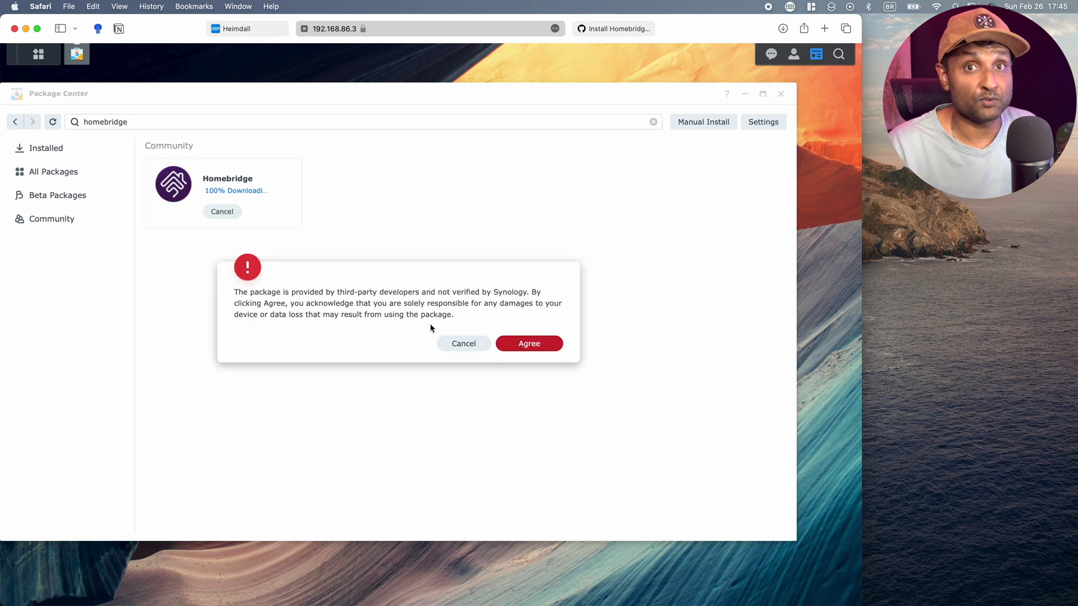
left_click(536, 343)
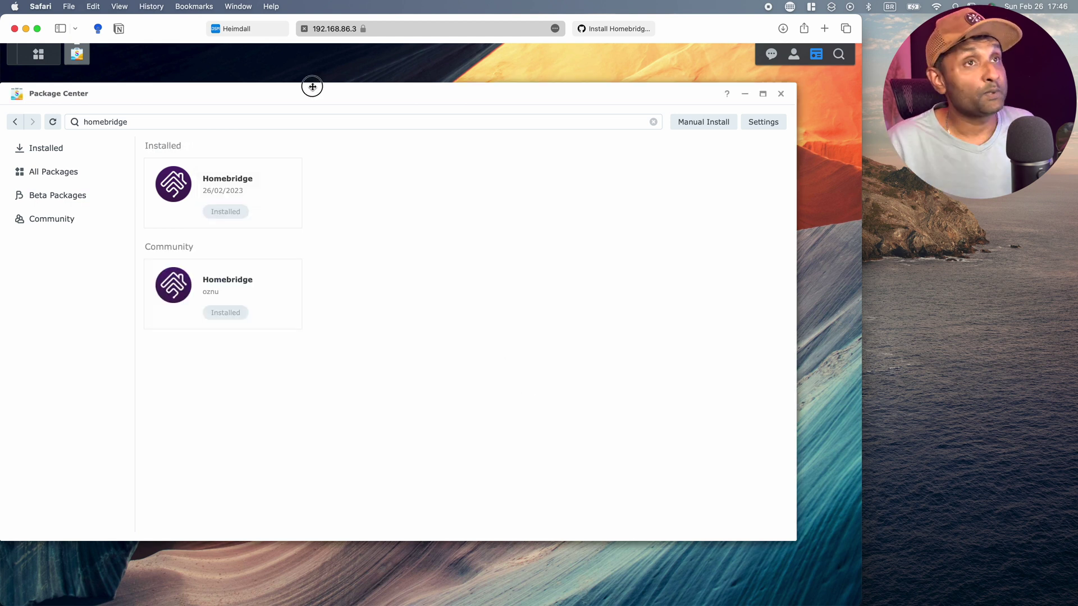
left_click_drag(314, 92, 374, 97)
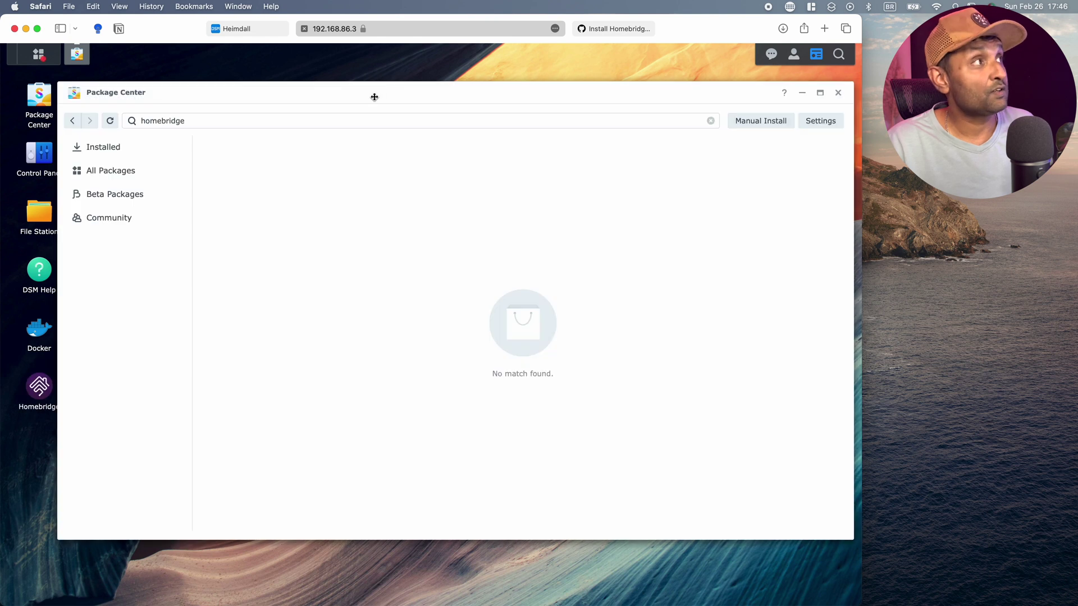
Check the homebridge shared folder in File Station, then view the installed Homebridge 3.0.9 package details.
left_click(40, 217)
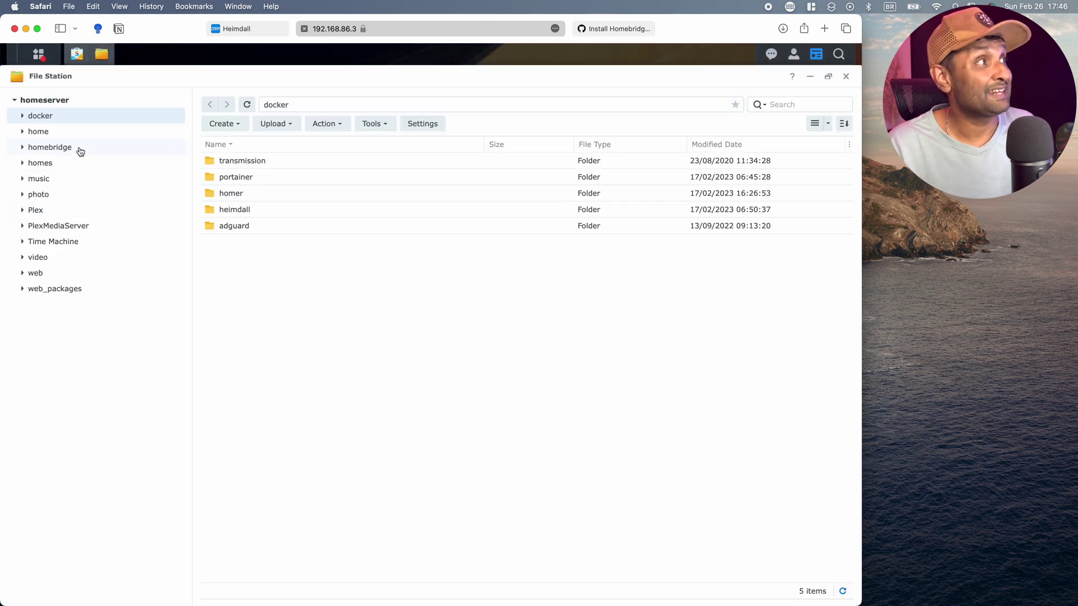
left_click(80, 149)
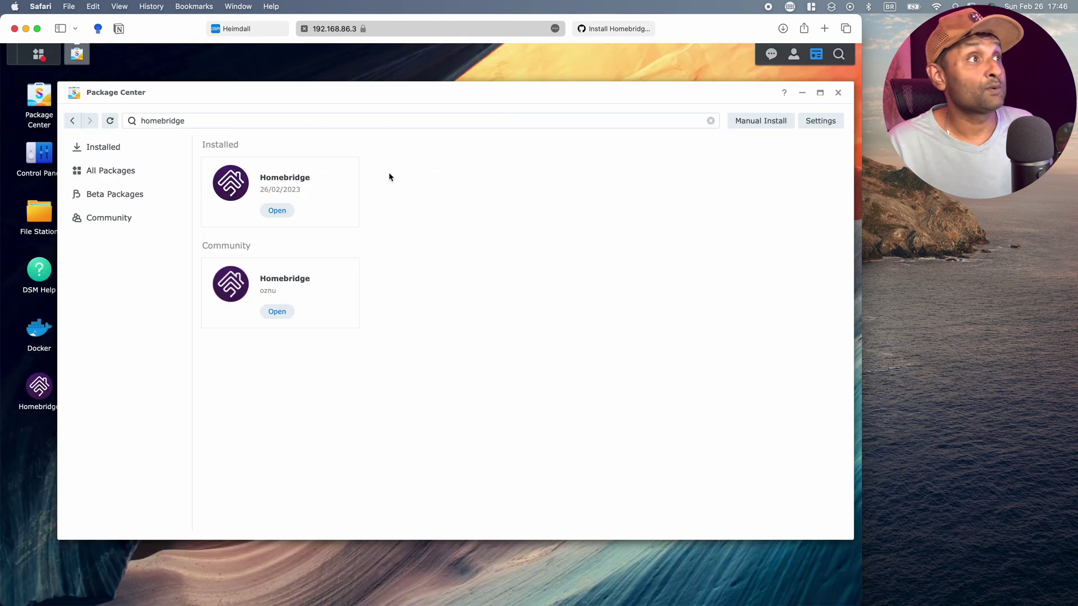
left_click(300, 174)
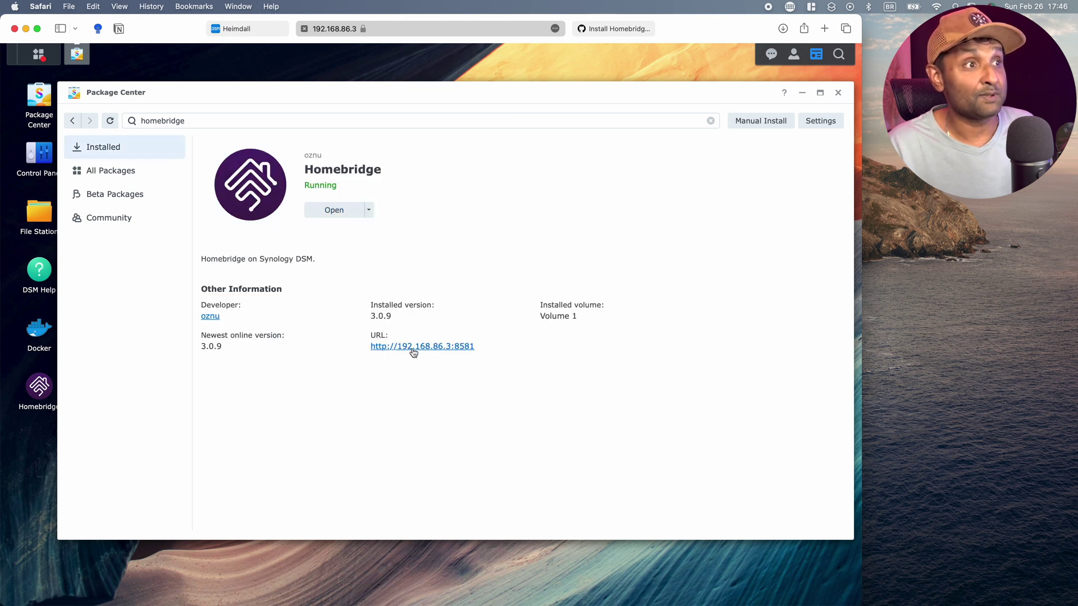
Open the Homebridge web UI on port 8581 and update the Homebridge UI plugin to 4.50.2.
left_click(434, 349)
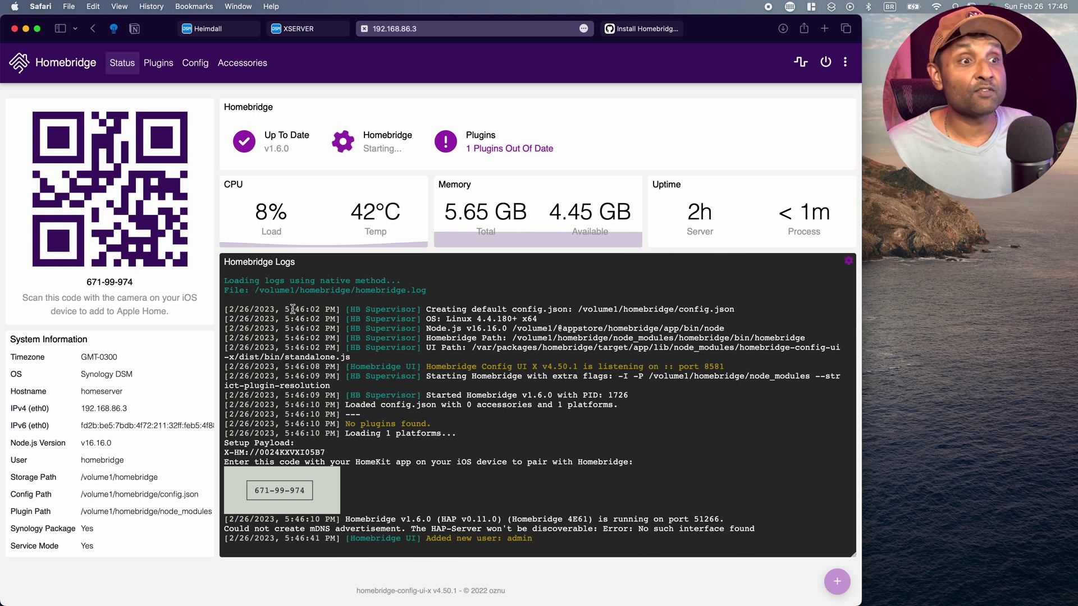
left_click(527, 149)
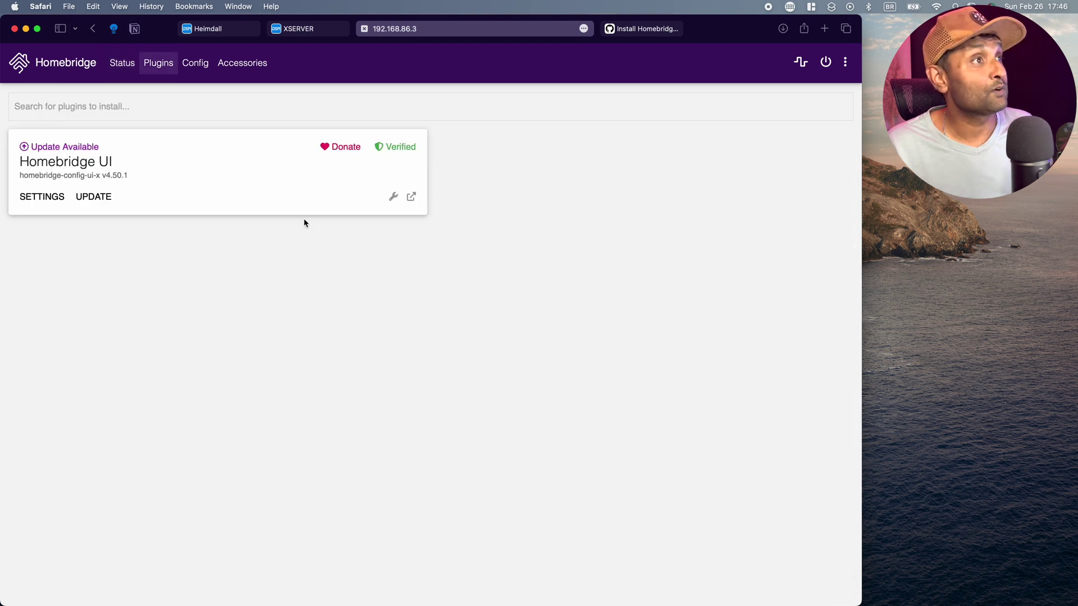
left_click(117, 203)
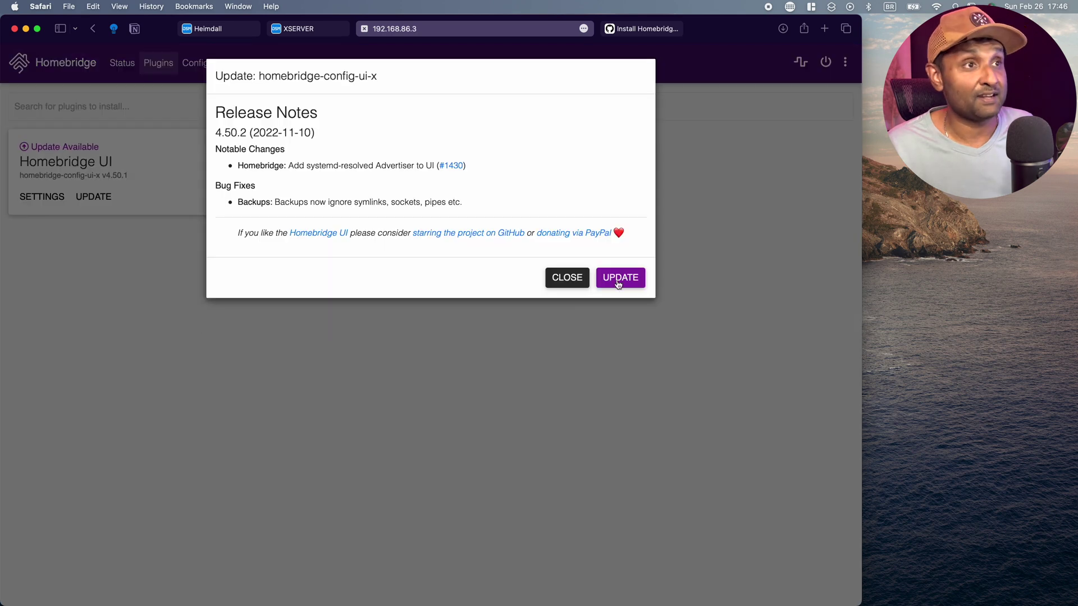
left_click(620, 281)
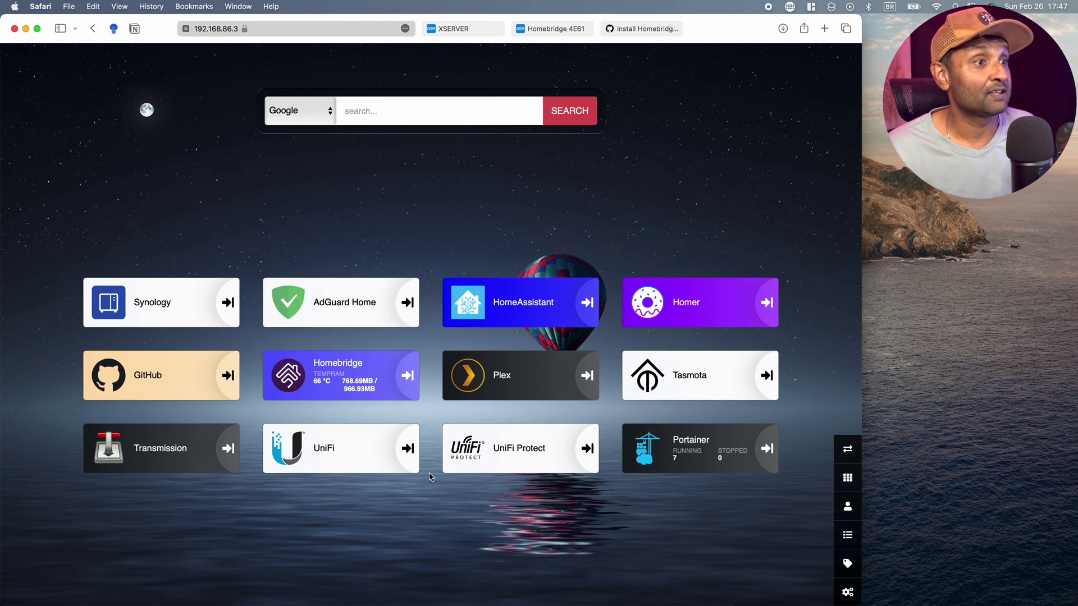
Open the SynologyNAS HomeKit.sh script in the techwitheddie GitHub repository and scroll through its 35 lines.
left_click(145, 383)
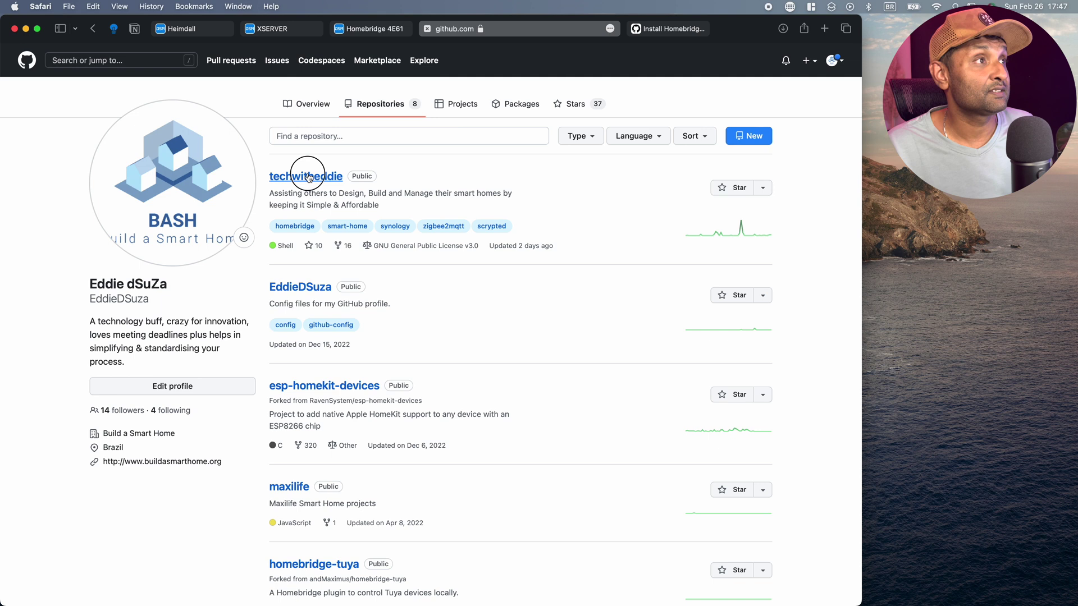
left_click(298, 176)
scroll(208, 362, "down", 5)
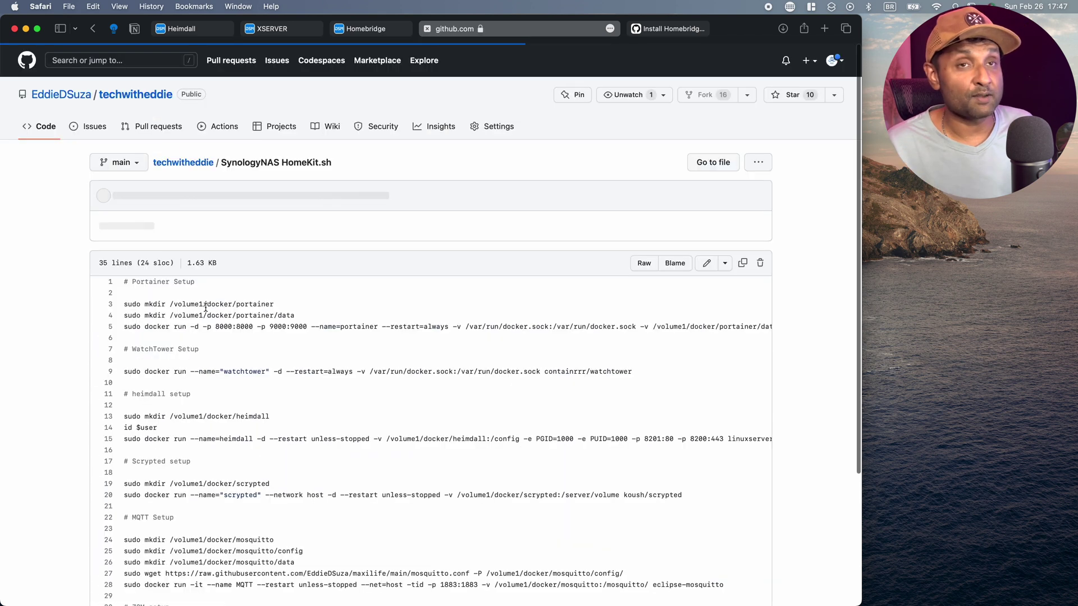
scroll(205, 307, "down", 3)
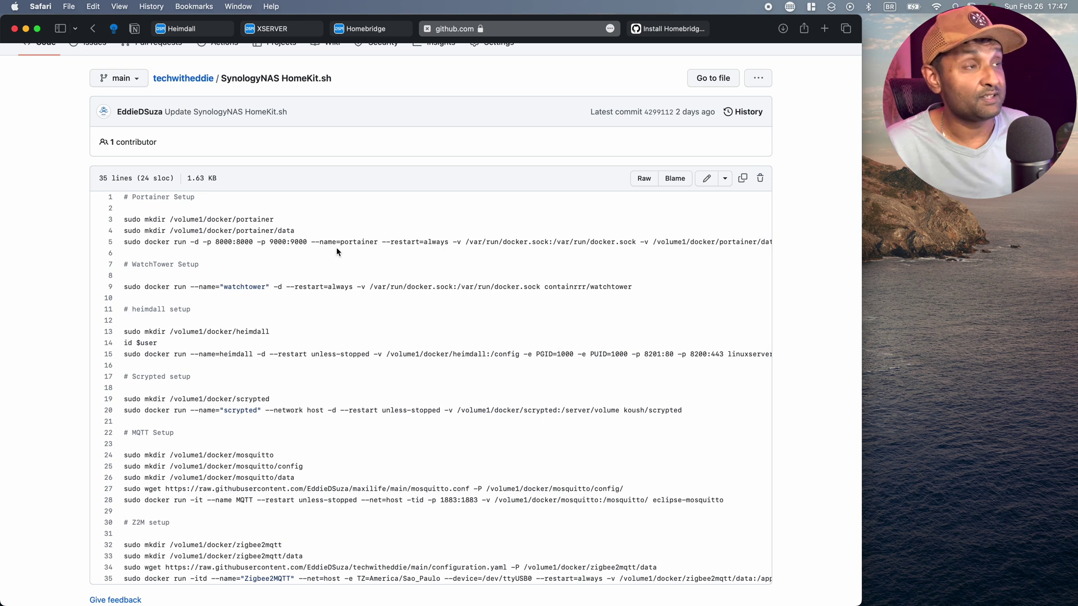
scroll(344, 297, "down", 1)
scroll(346, 299, "down", 1)
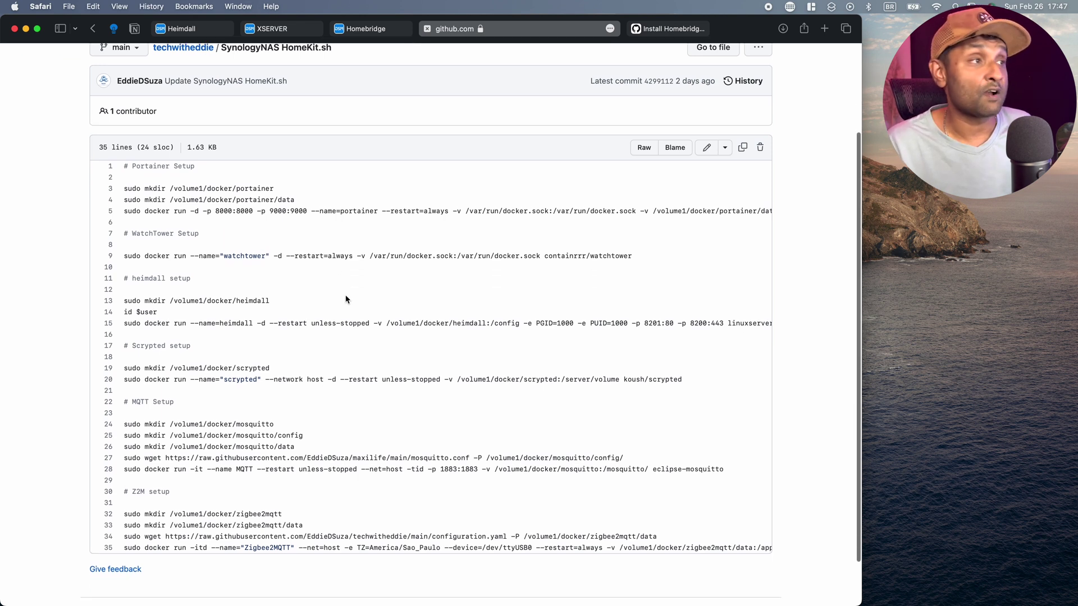
scroll(346, 299, "down", 2)
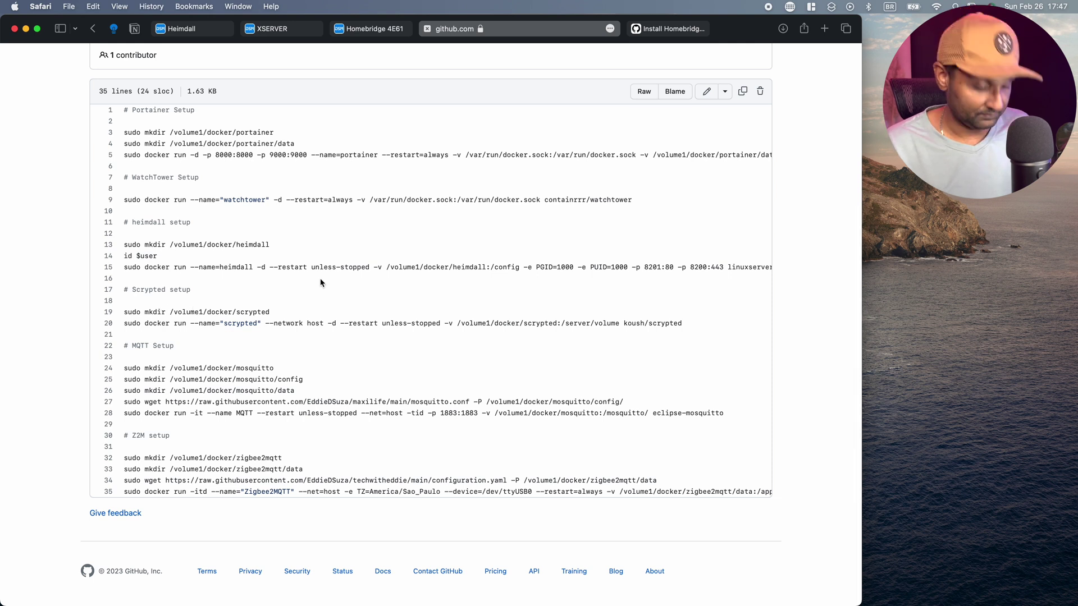
key("super+Tab")
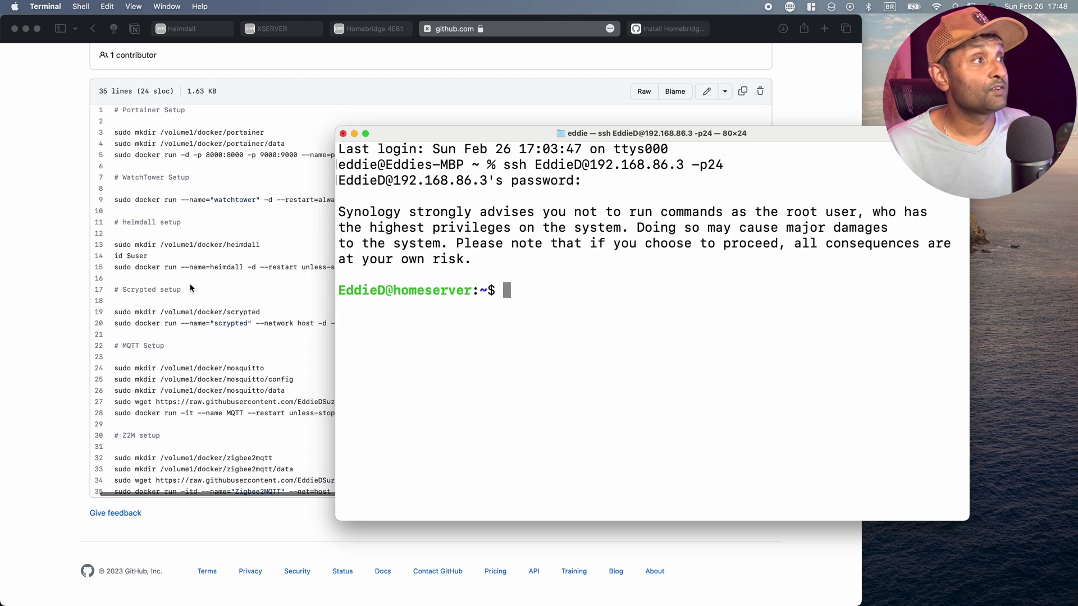
Copy line 19's sudo mkdir /volume1/docker/scrypted command and paste it at the Terminal prompt.
left_click(164, 271)
left_click_drag(115, 244, 197, 246)
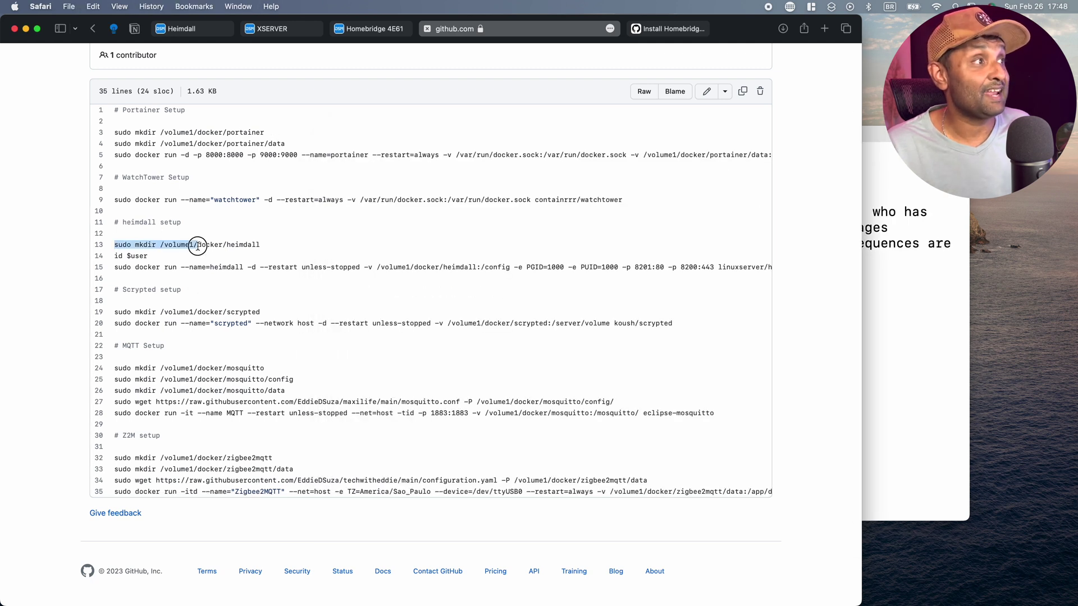
triple_click(151, 311)
key("super+c")
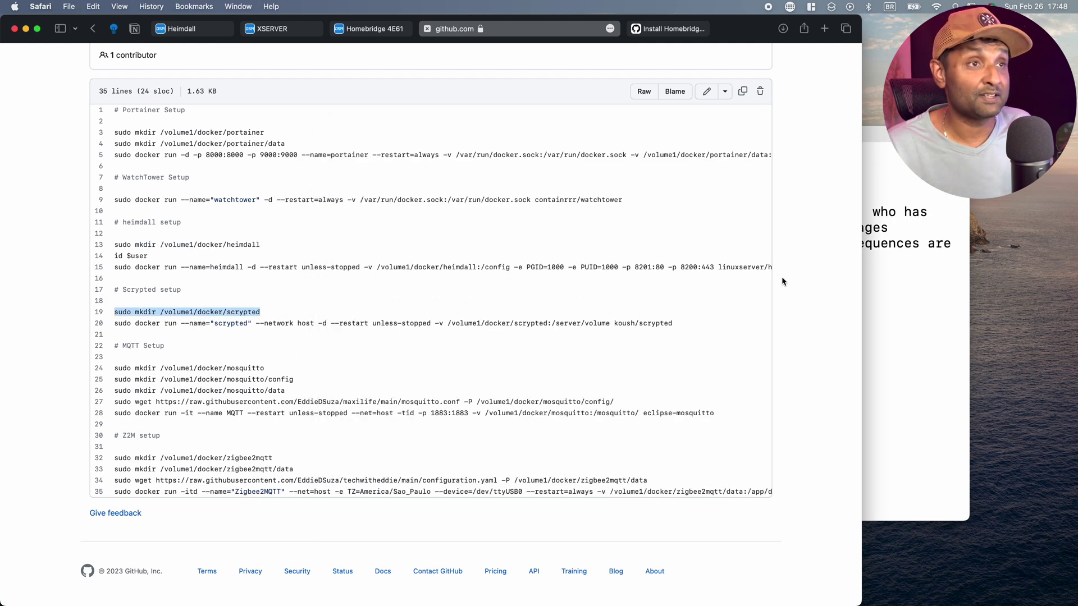
left_click(889, 300)
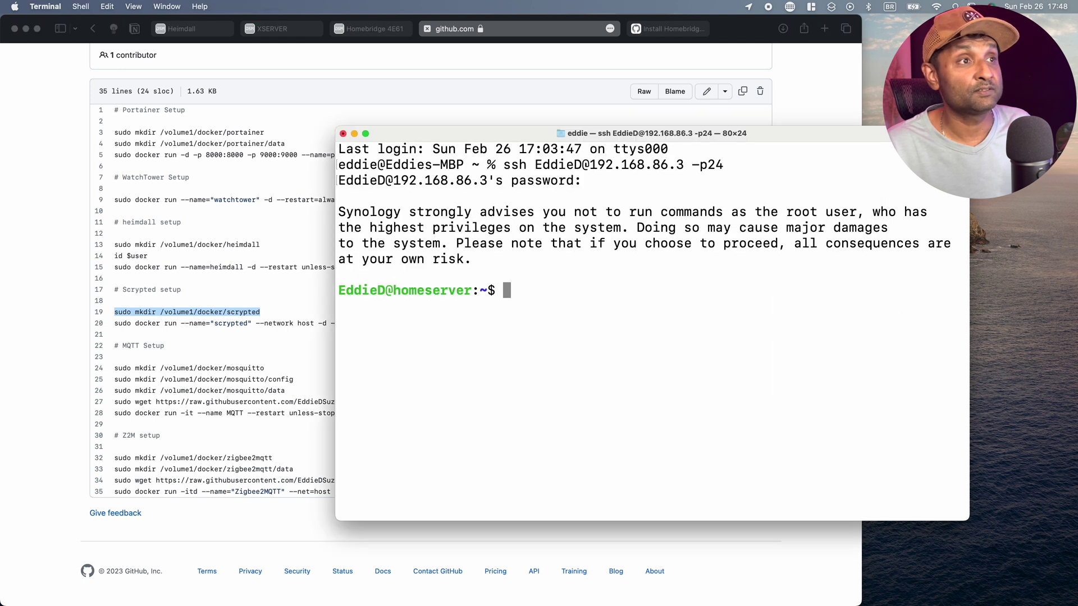
type("192.168.86.3:8083")
key("Return")
left_click(150, 311)
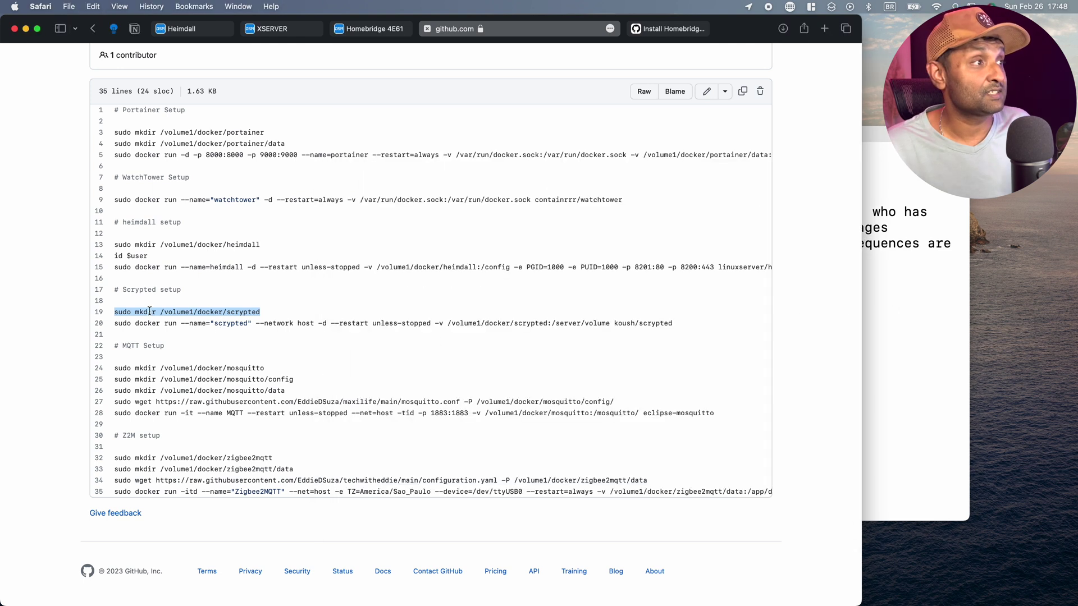
key("super+Tab")
key("super+v")
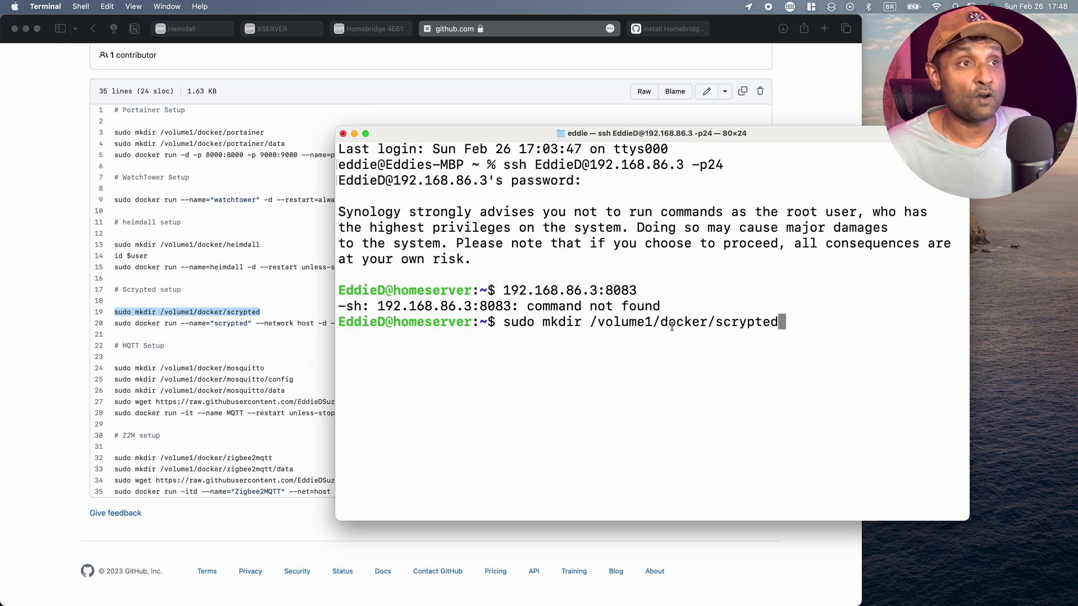
View the transmission folder's properties in File Station's docker folder, then cancel without changes.
left_click(277, 30)
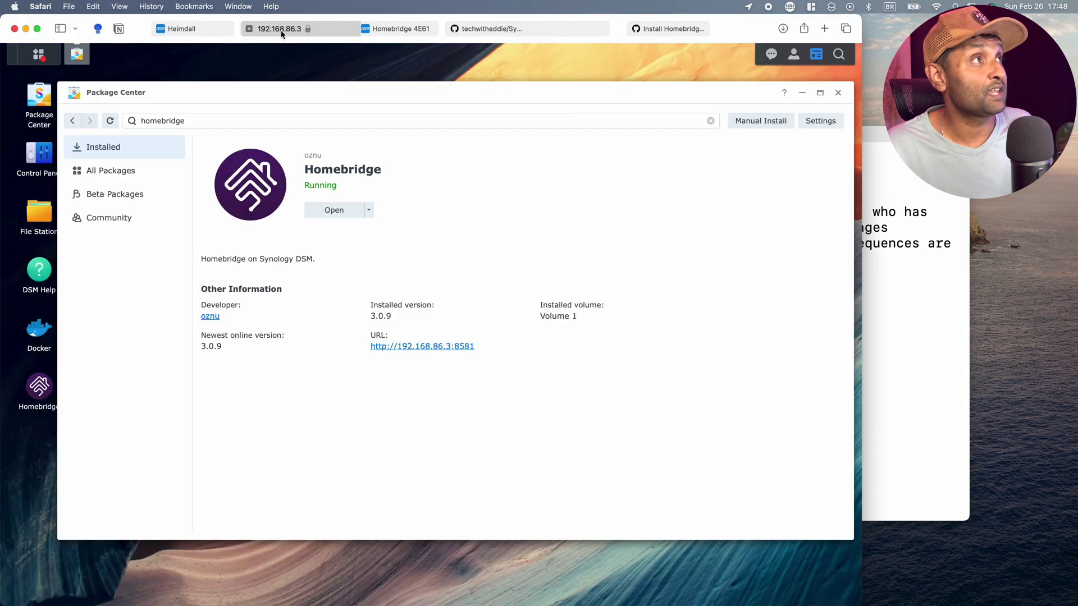
left_click(39, 219)
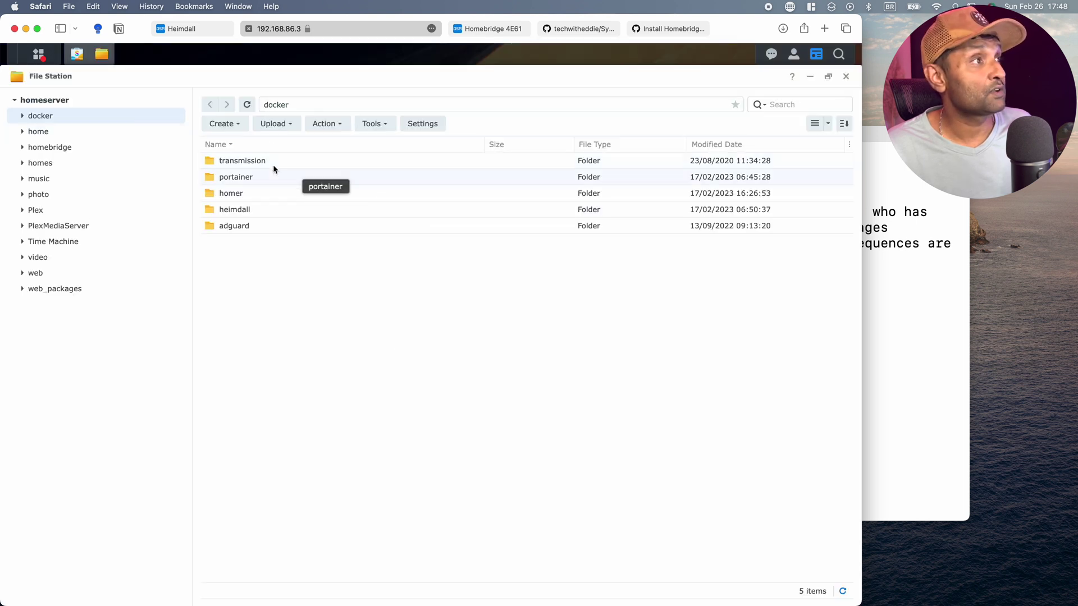
right_click(271, 161)
left_click(335, 408)
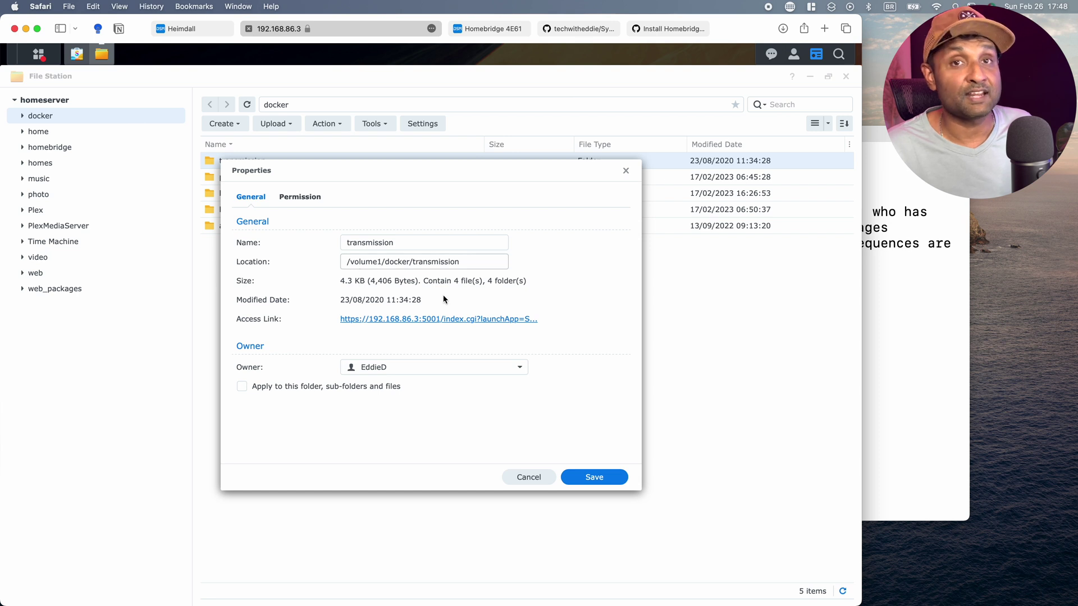
left_click(528, 477)
left_click(907, 364)
Create the Scrypted folder, then run the koush/scrypted docker run command with the /volume1/docker/scrypted volume.
key("Return")
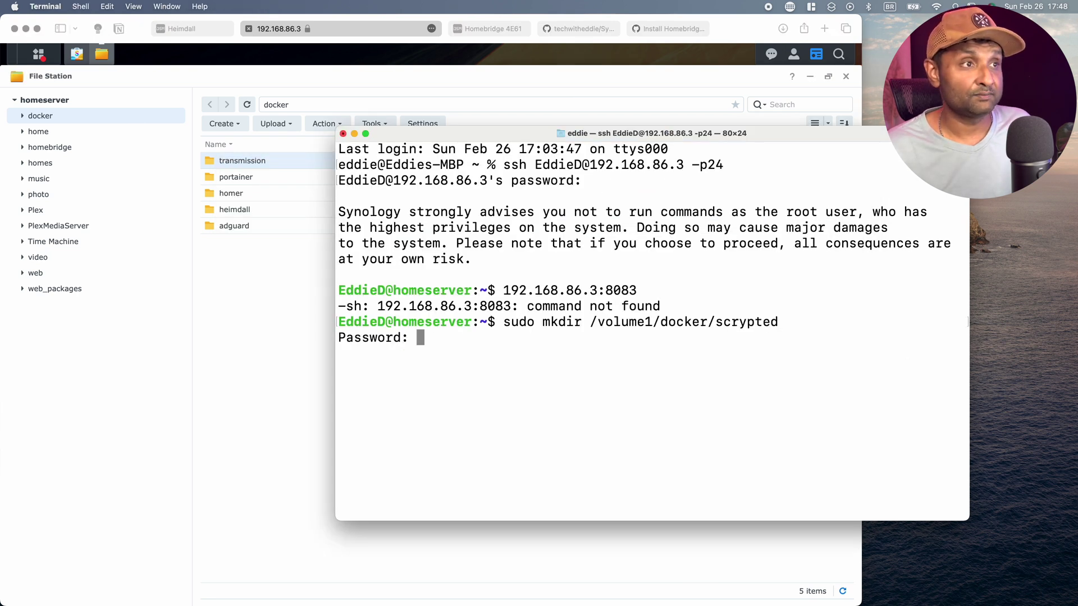
key("Return")
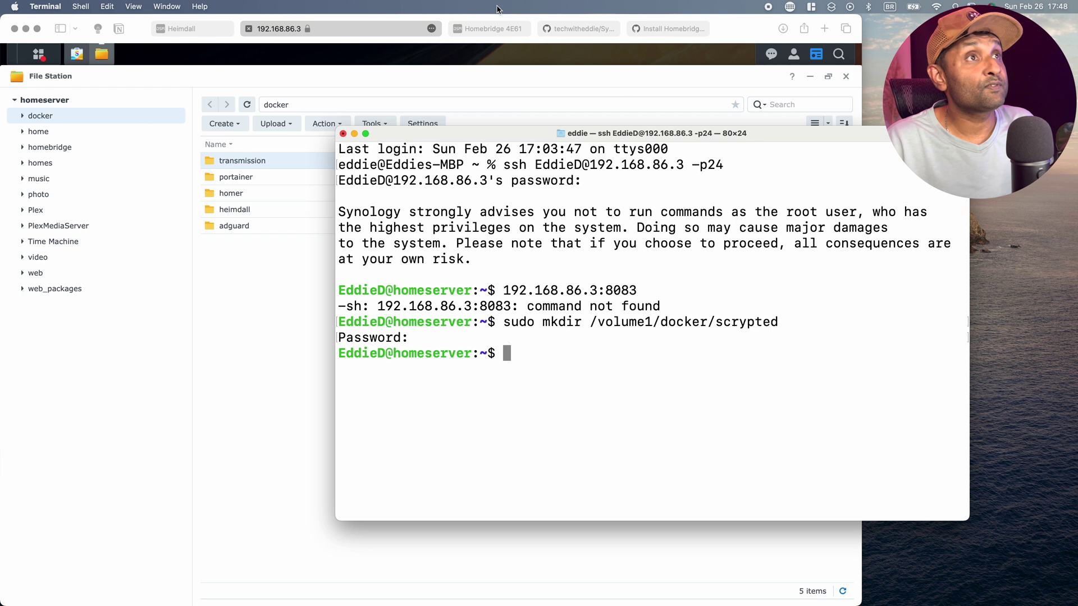
left_click(668, 29)
left_click(579, 29)
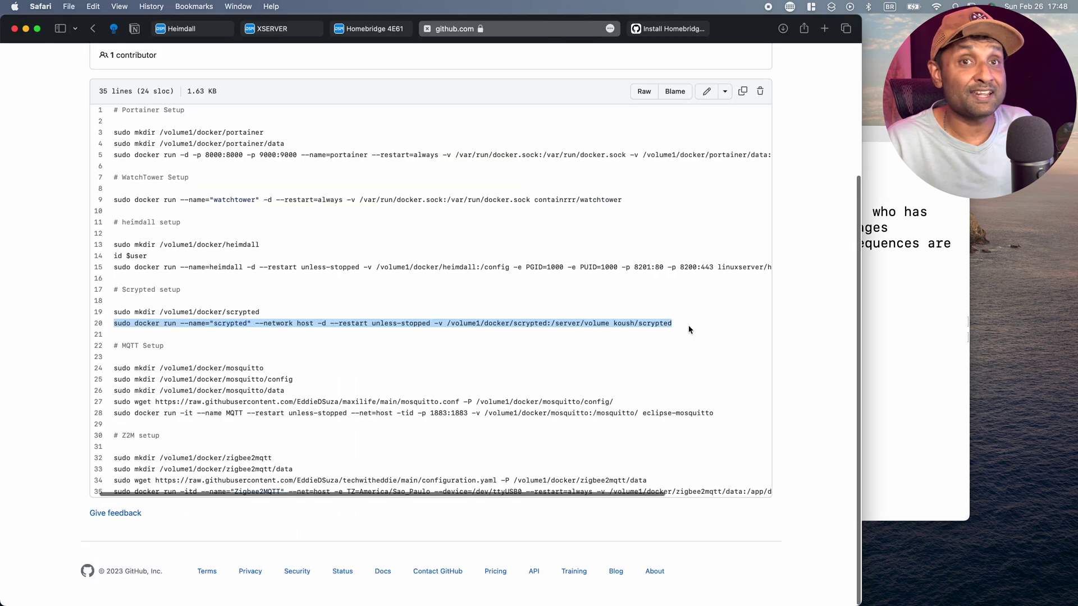
left_click(956, 343)
type("sudo docker run --name=\"scrypted\" --network host -d --restart unless-stopped -v /volume1/docker/scrypted:/server/volume koush/scrypted")
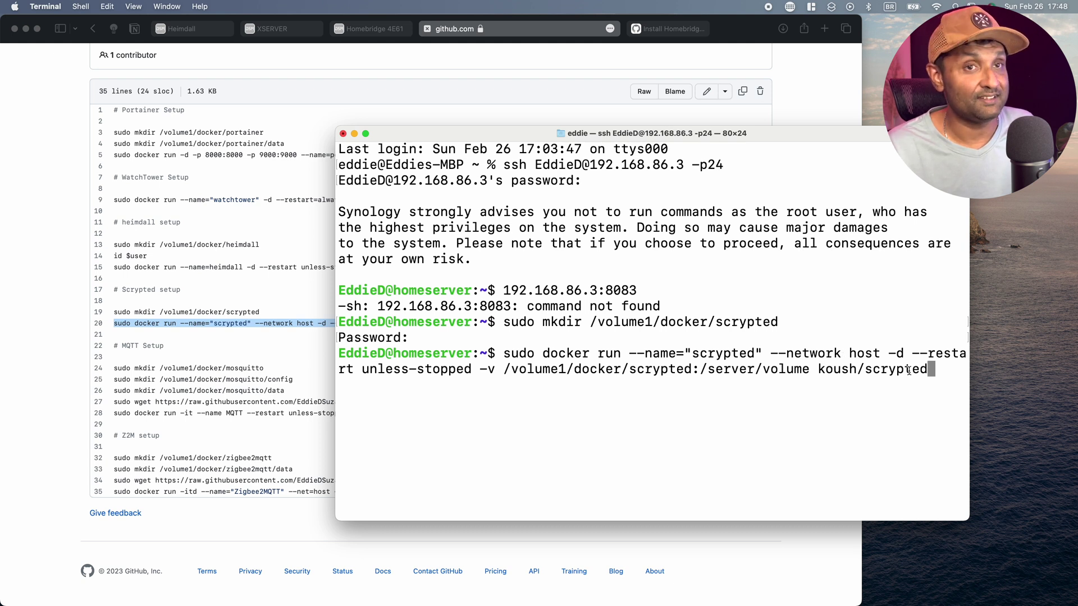
key("Return")
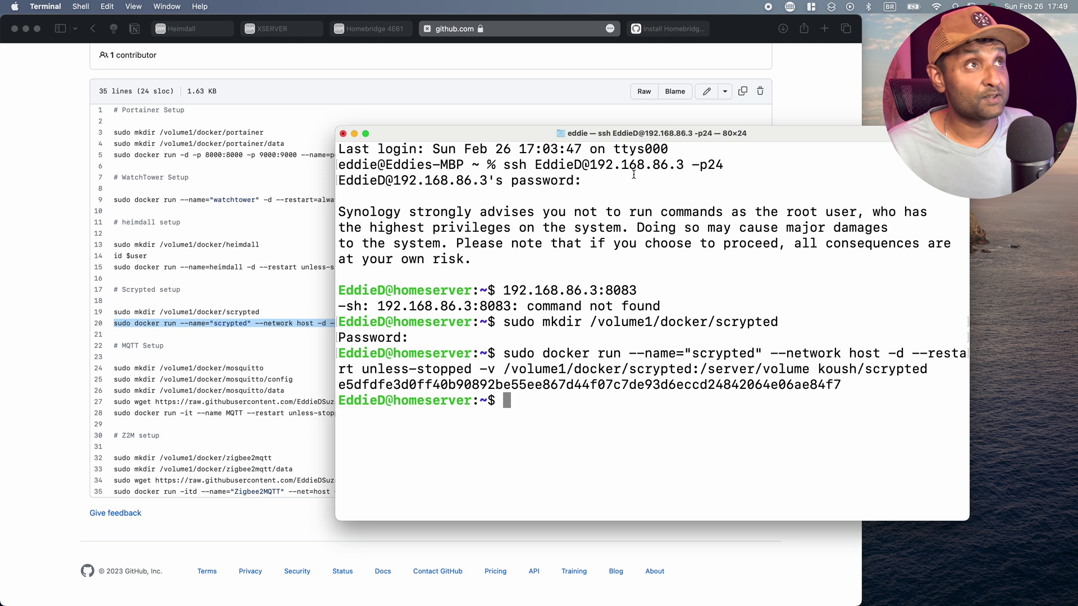
left_click(192, 33)
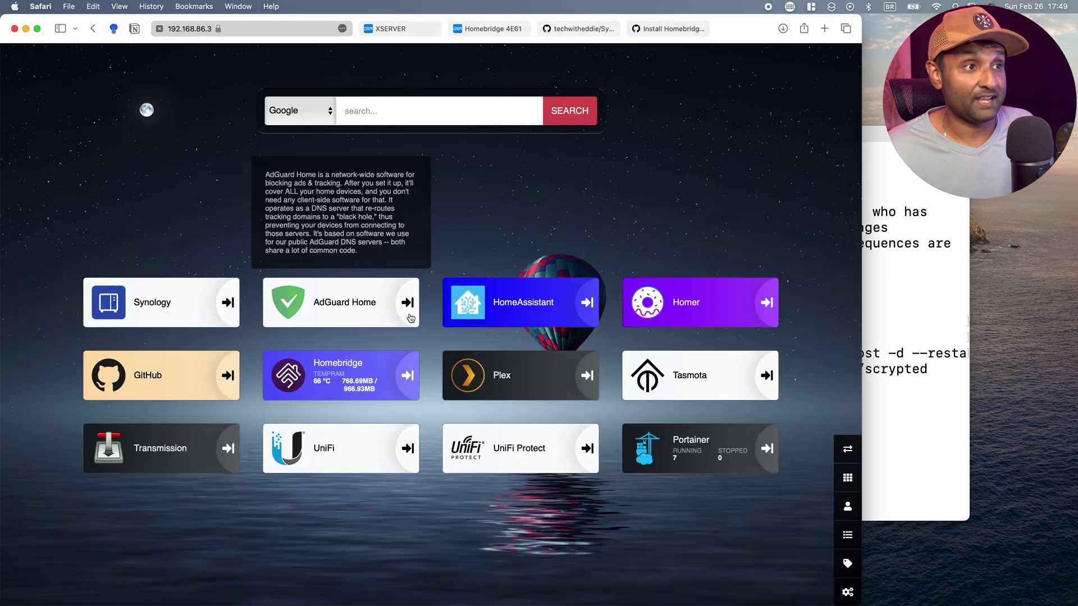
left_click(685, 448)
left_click(596, 304)
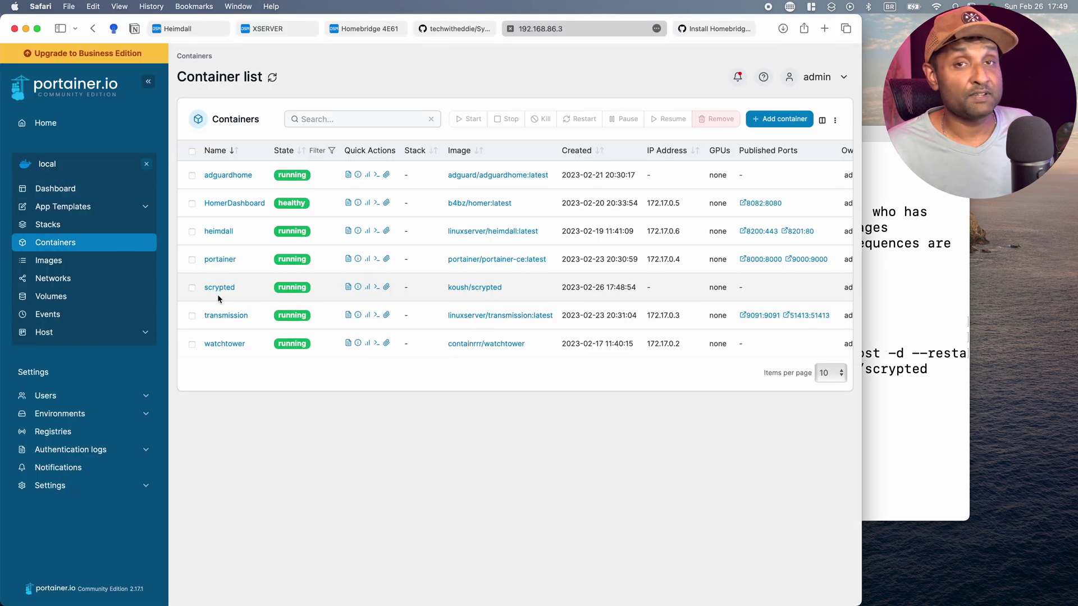
left_click(348, 288)
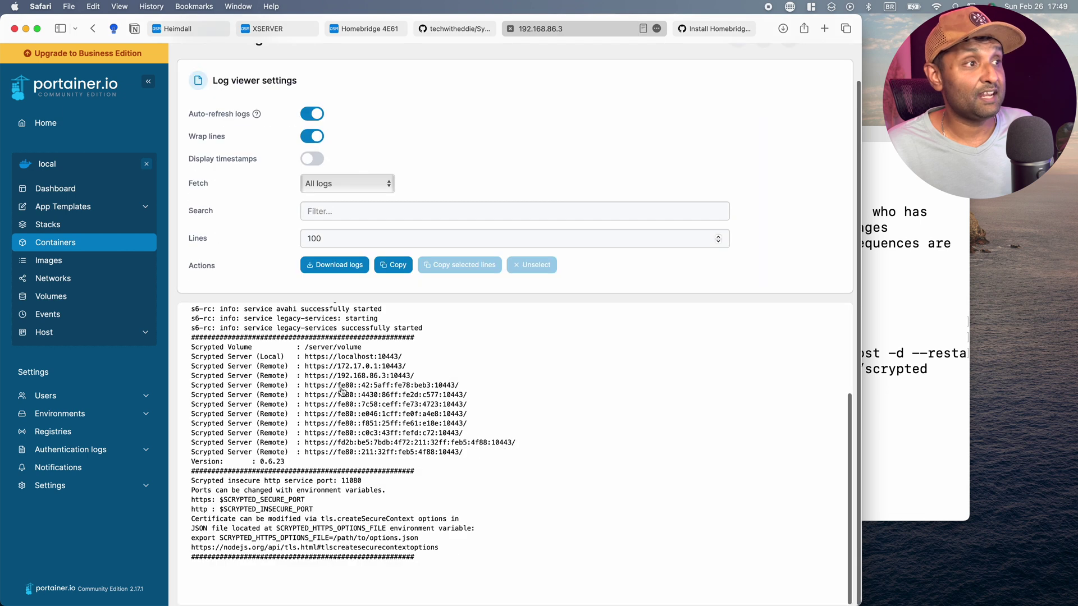
left_click_drag(306, 381, 435, 377)
key("super+c")
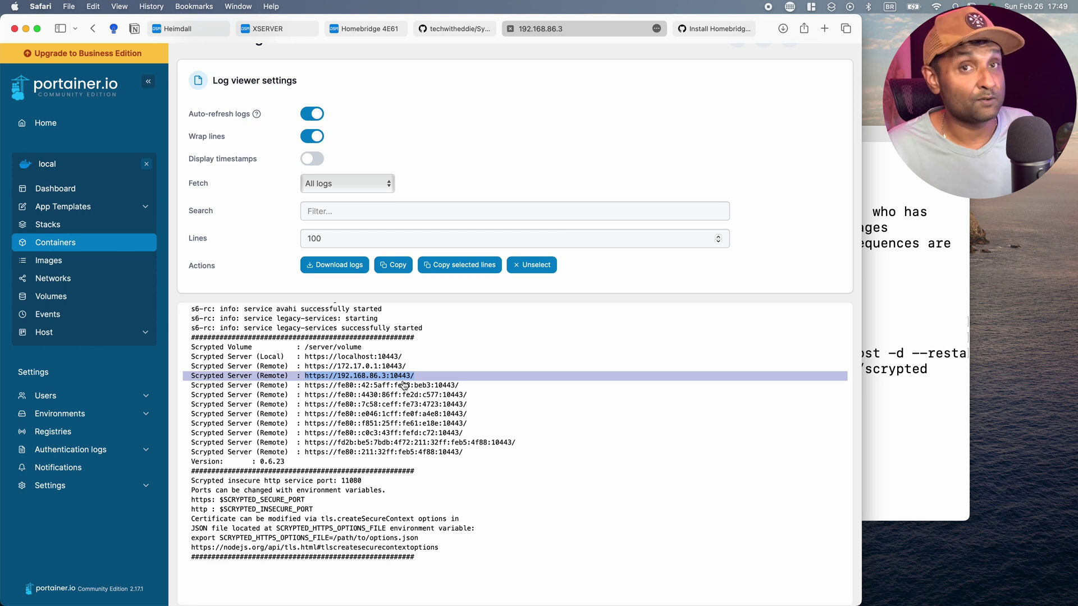
Load the Scrypted server address in a new tab, bypassing the certificate warning.
left_click(827, 30)
key("super+v")
key("Return")
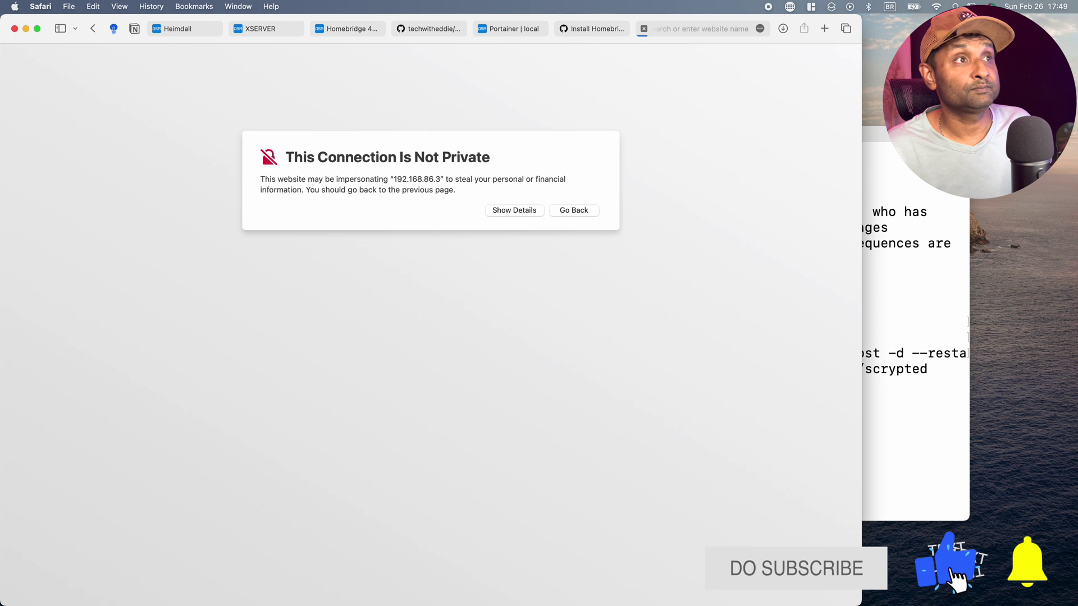
left_click(512, 211)
left_click(587, 278)
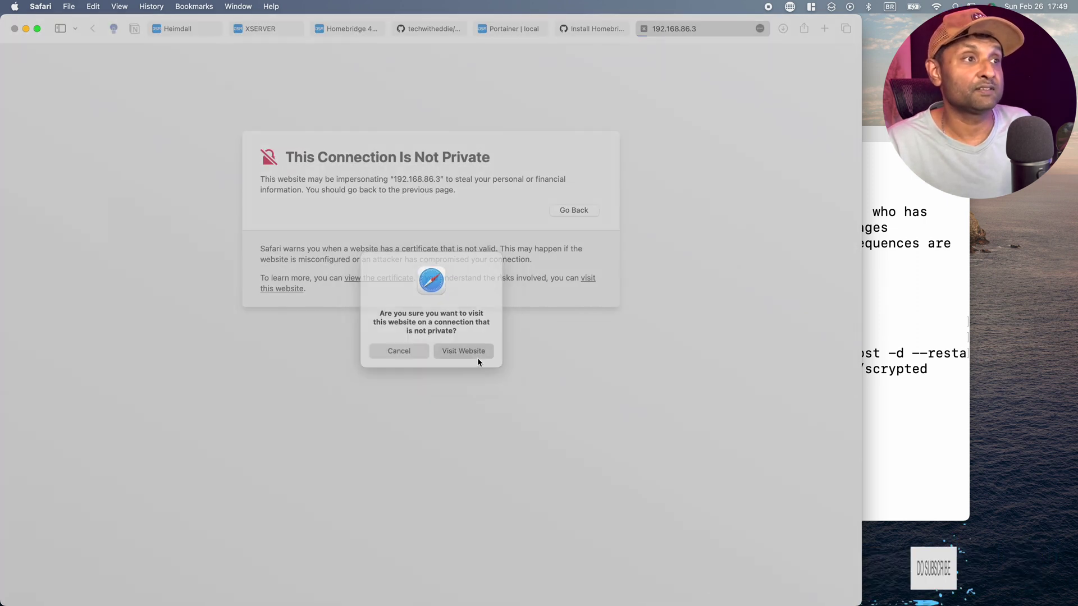
left_click(477, 353)
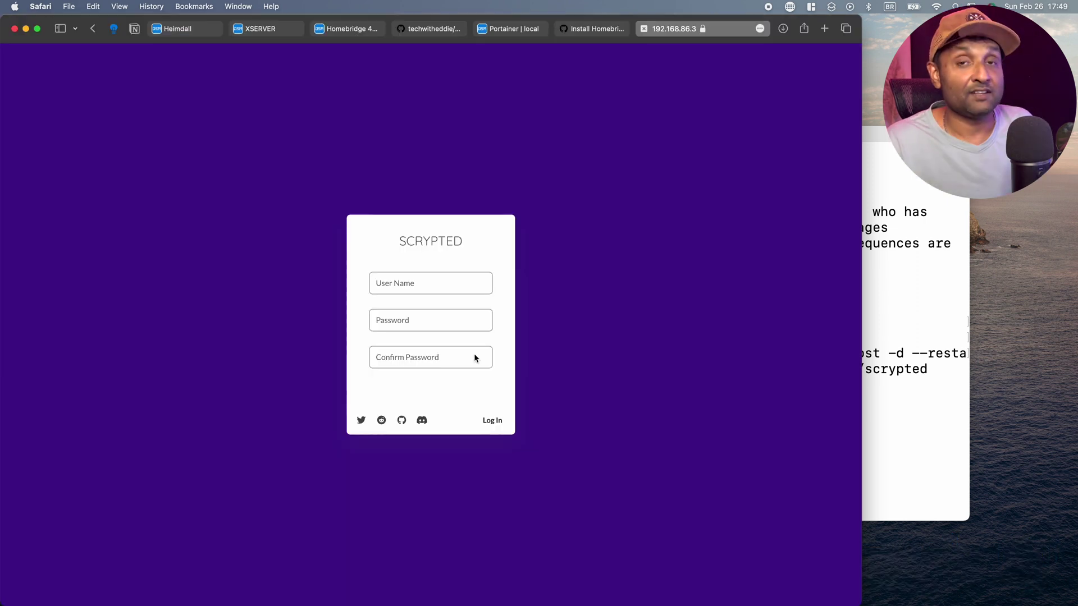
Create a Scrypted account with user name admin and a password, then log in.
left_click(424, 283)
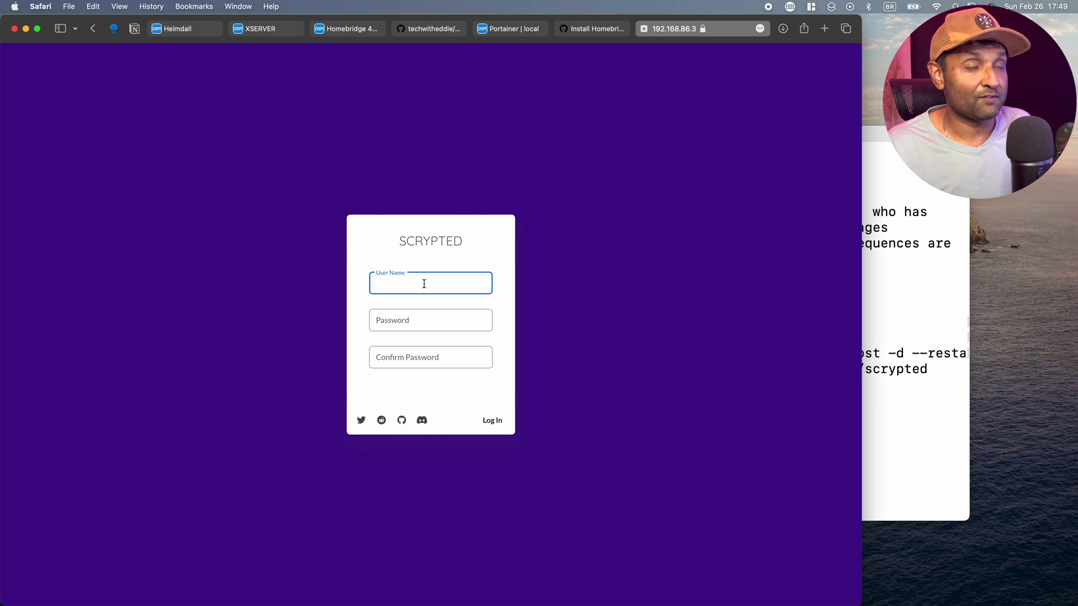
type("admin")
key("Tab")
type("ad")
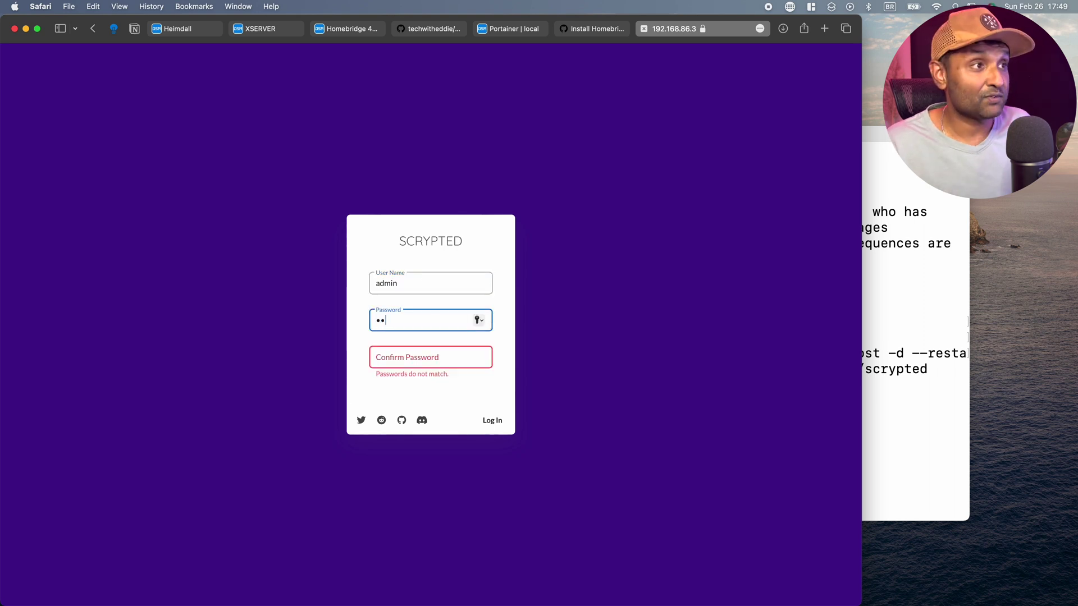
key("Tab")
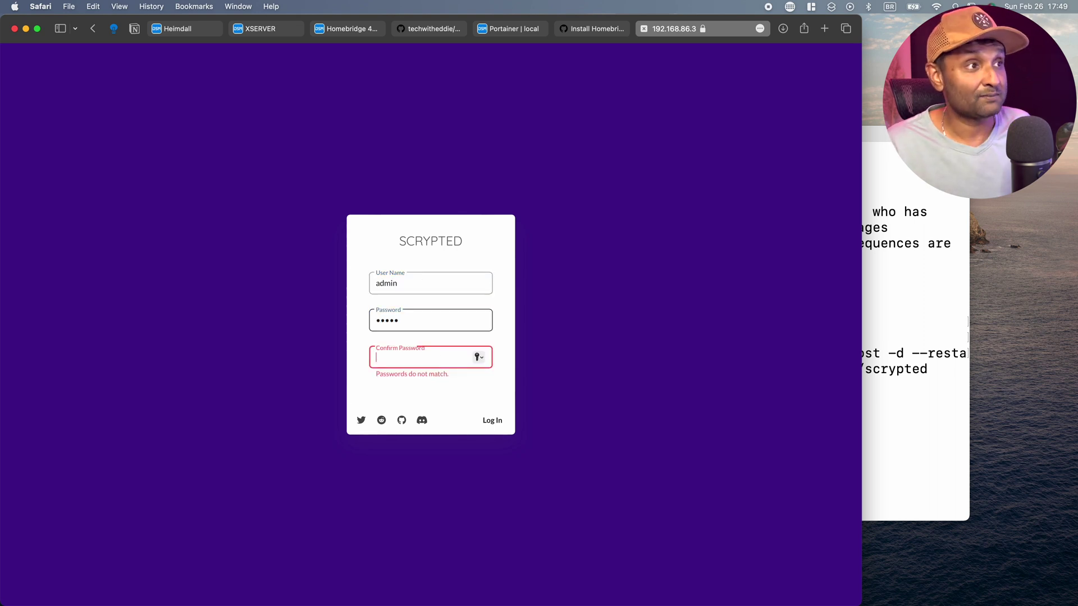
type("admin")
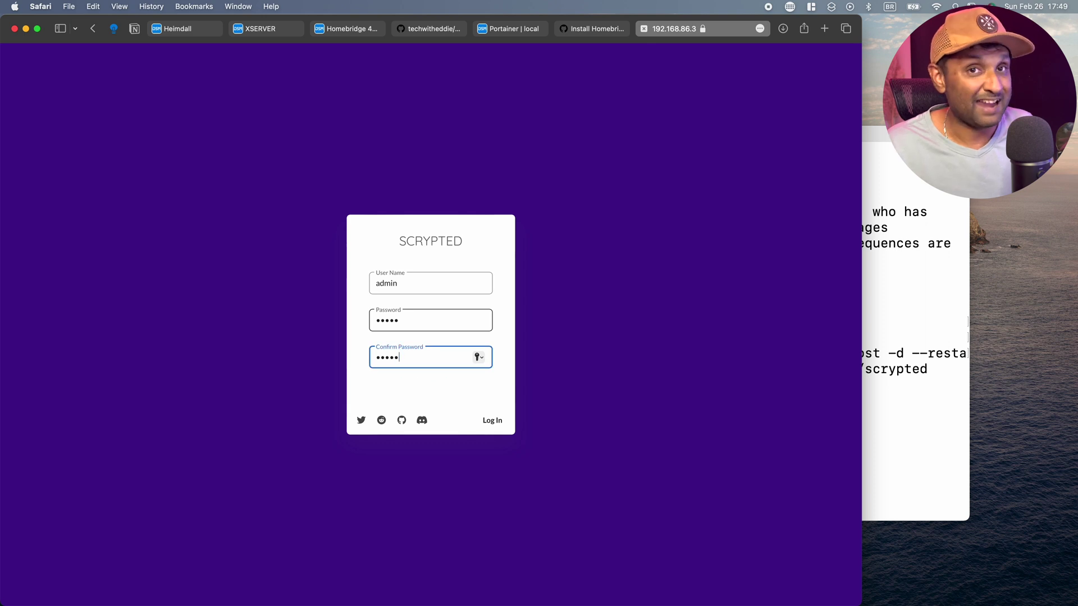
key("Return")
left_click(440, 233)
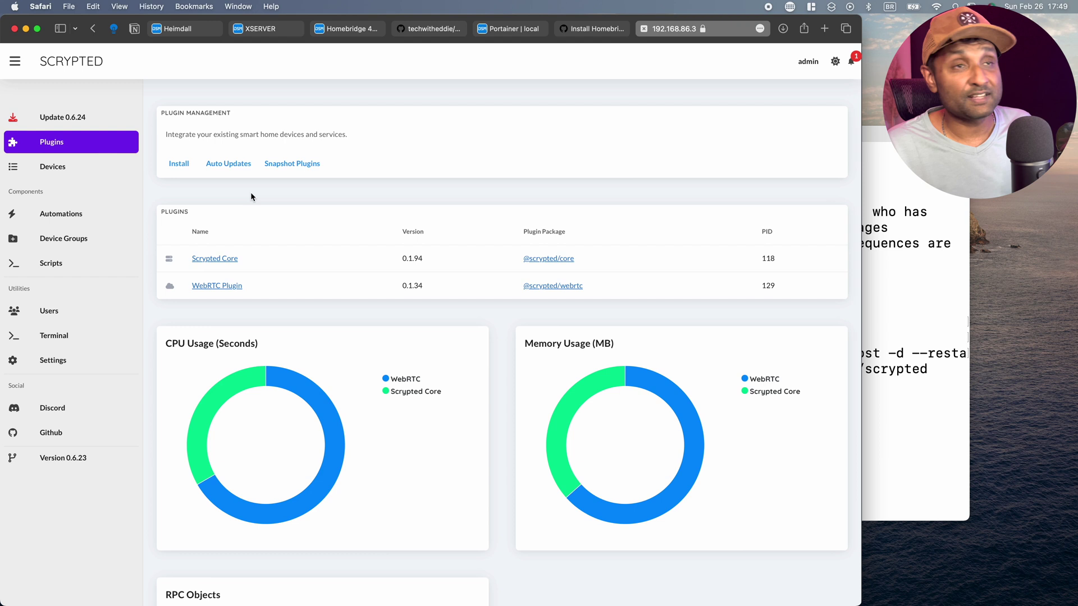
Install the RTSP Camera and HomeKit plugins from the plugin installer.
scroll(250, 192, "down", 1)
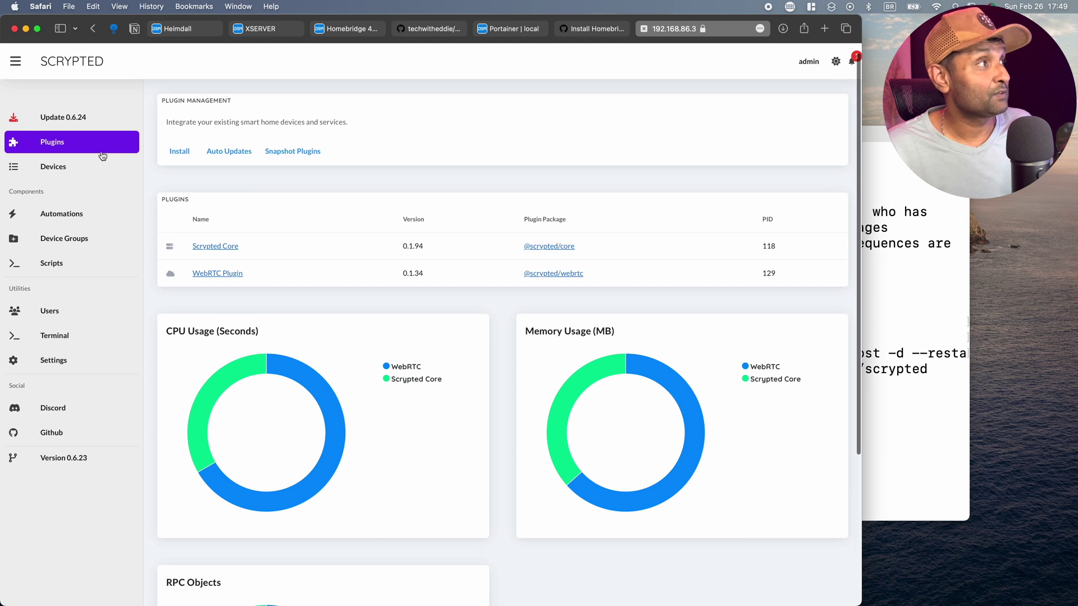
left_click(172, 157)
left_click(272, 179)
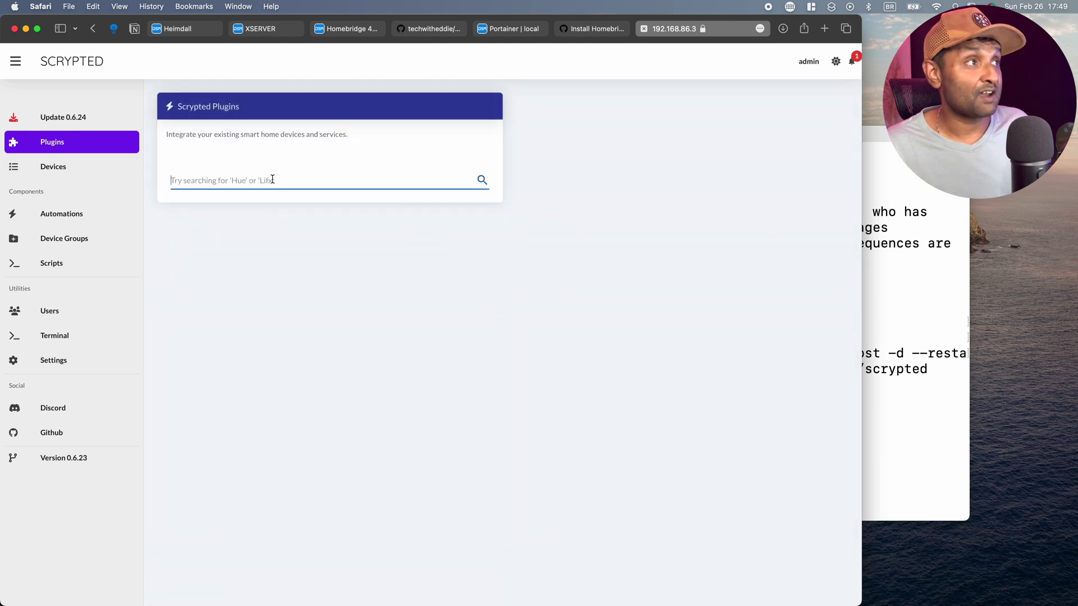
type("rtsp")
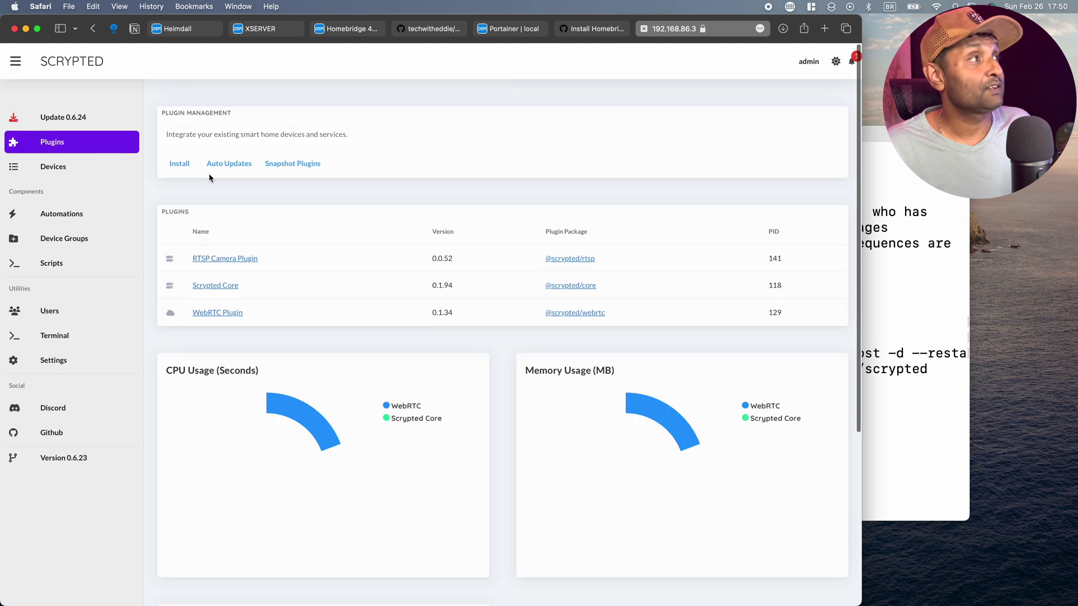
left_click(178, 163)
left_click(231, 184)
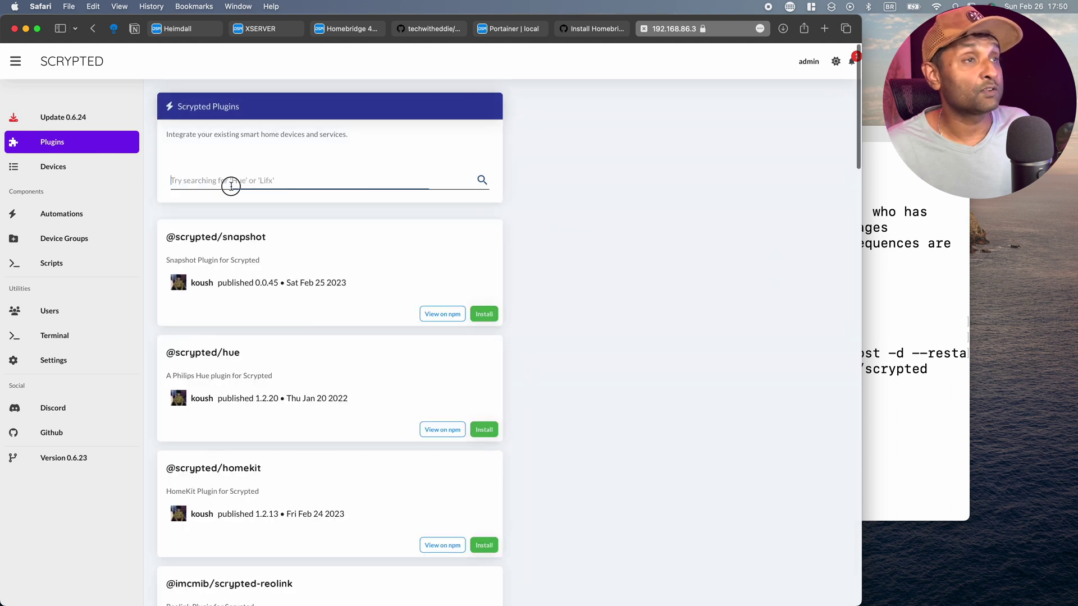
type("homekit")
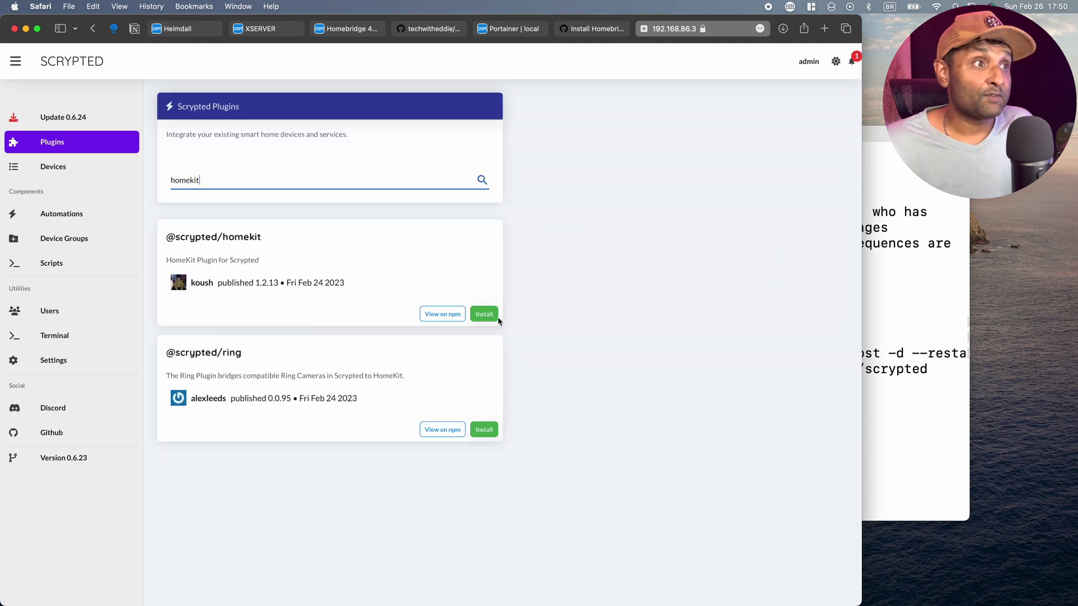
left_click(487, 315)
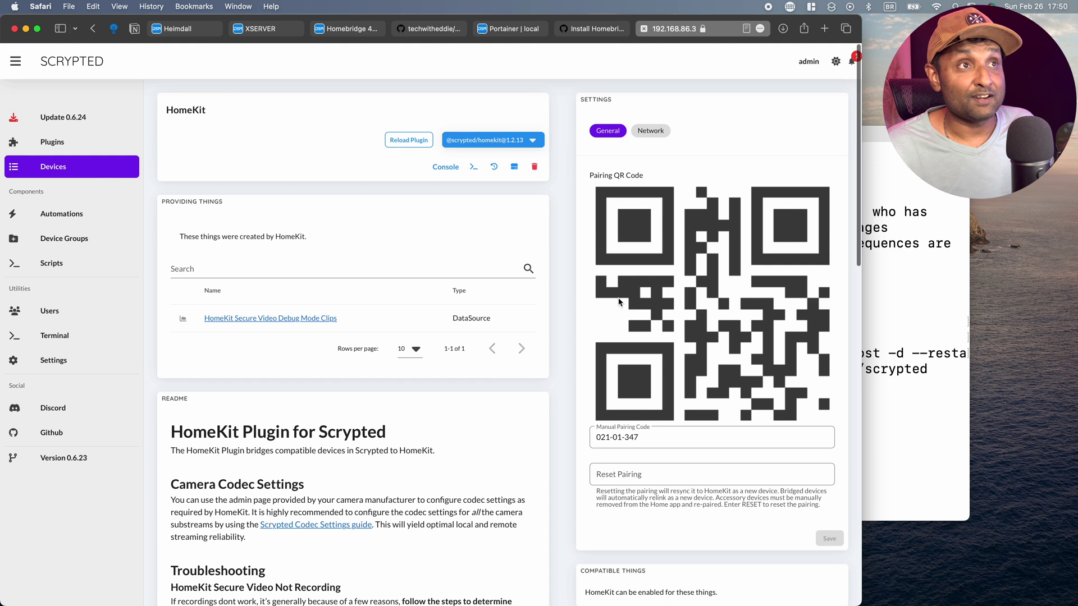
Start adding a new camera from the RTSP Camera Plugin page.
left_click(52, 143)
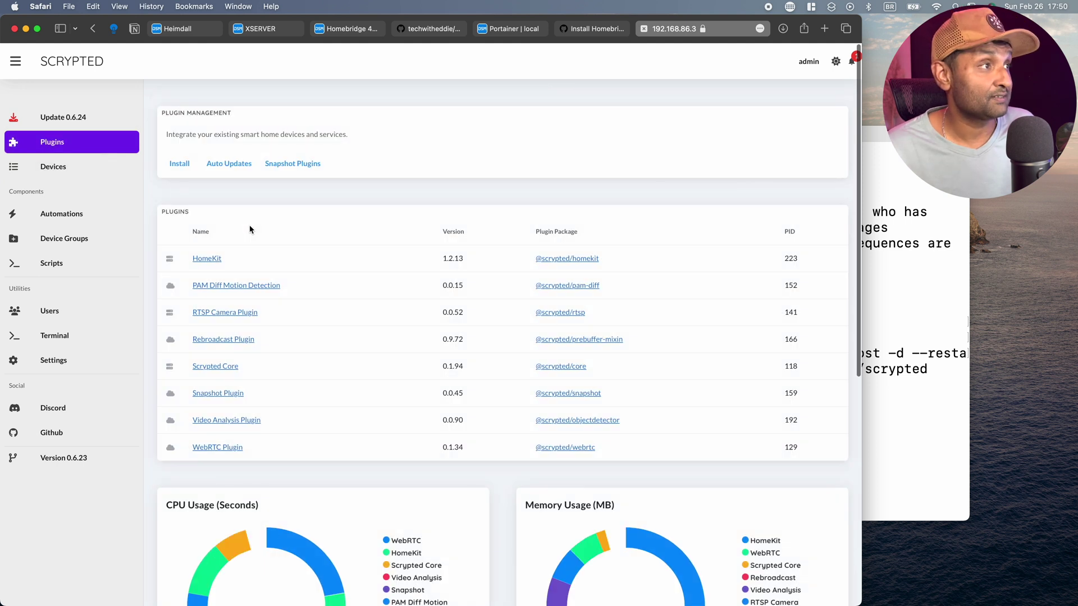
left_click(253, 318)
left_click(194, 236)
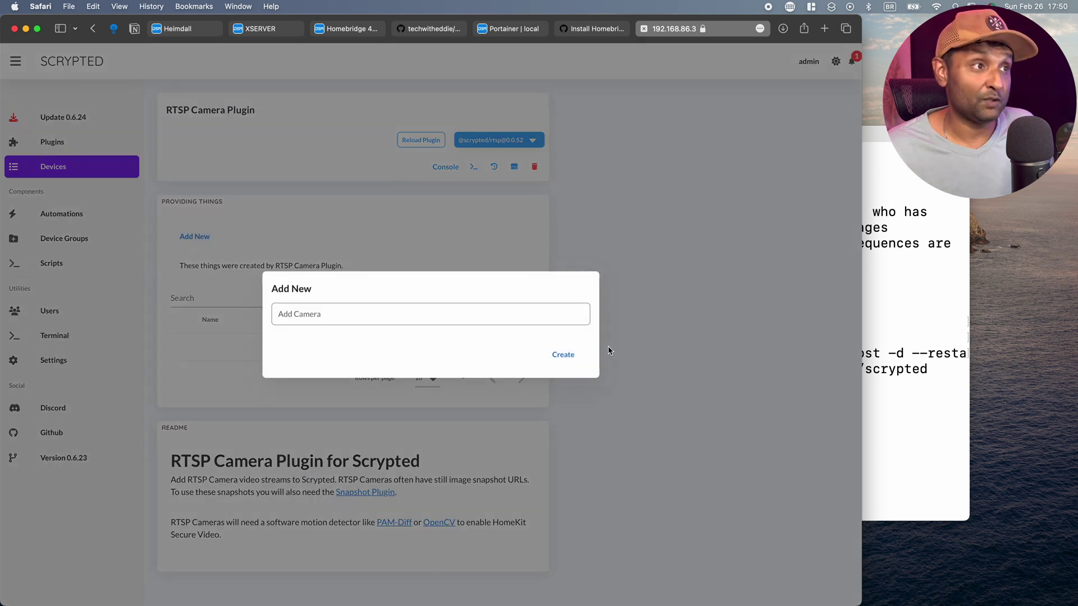
left_click(478, 319)
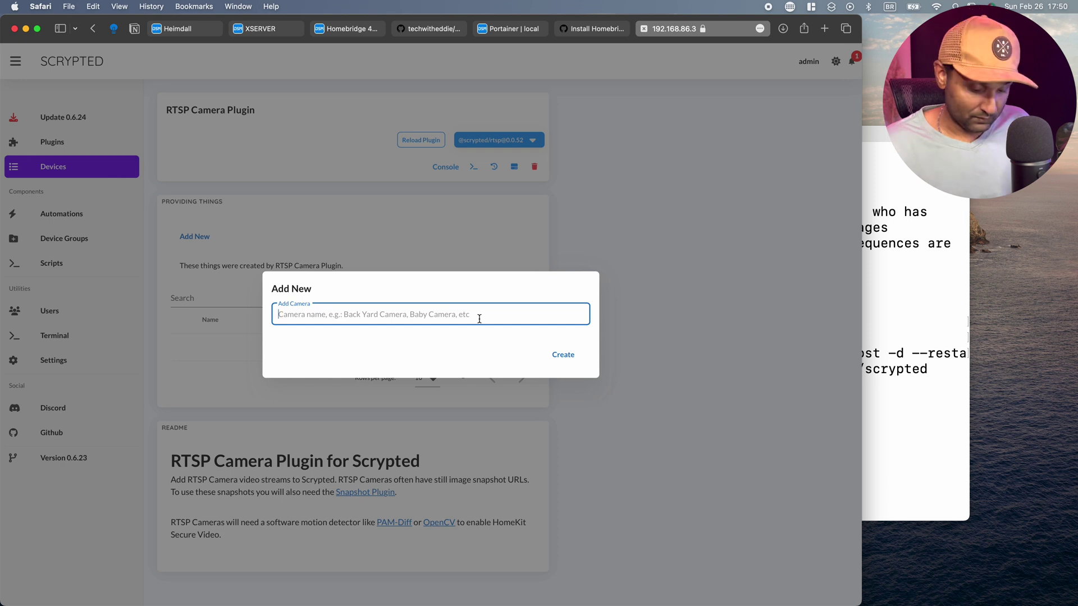
Create the camera 'liam' and enter its username and rtsp://192.168.86.13/live stream URL.
type("liam")
left_click(568, 355)
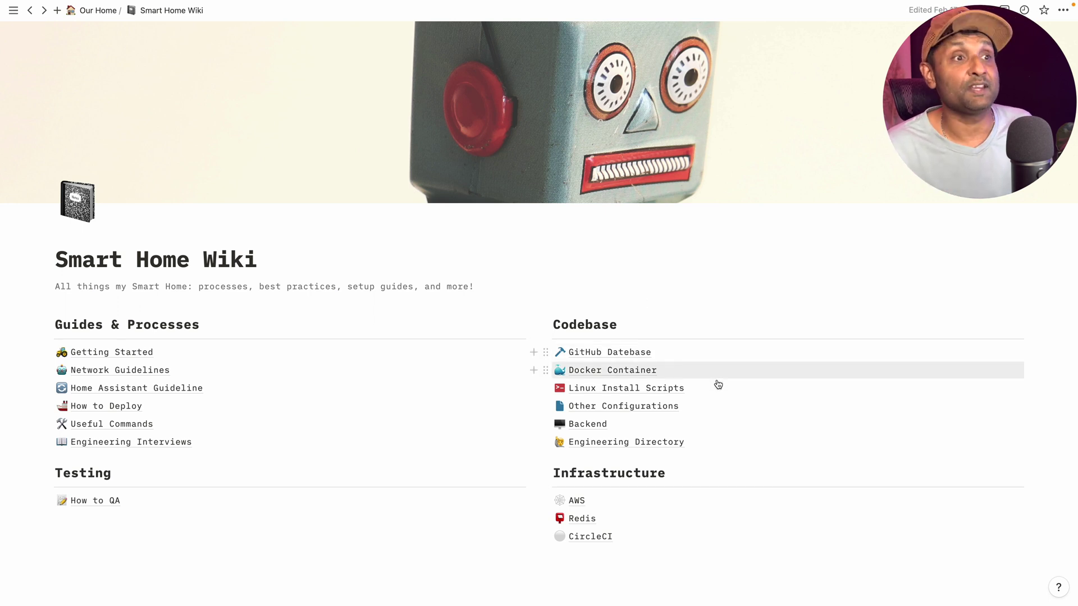
left_click(640, 407)
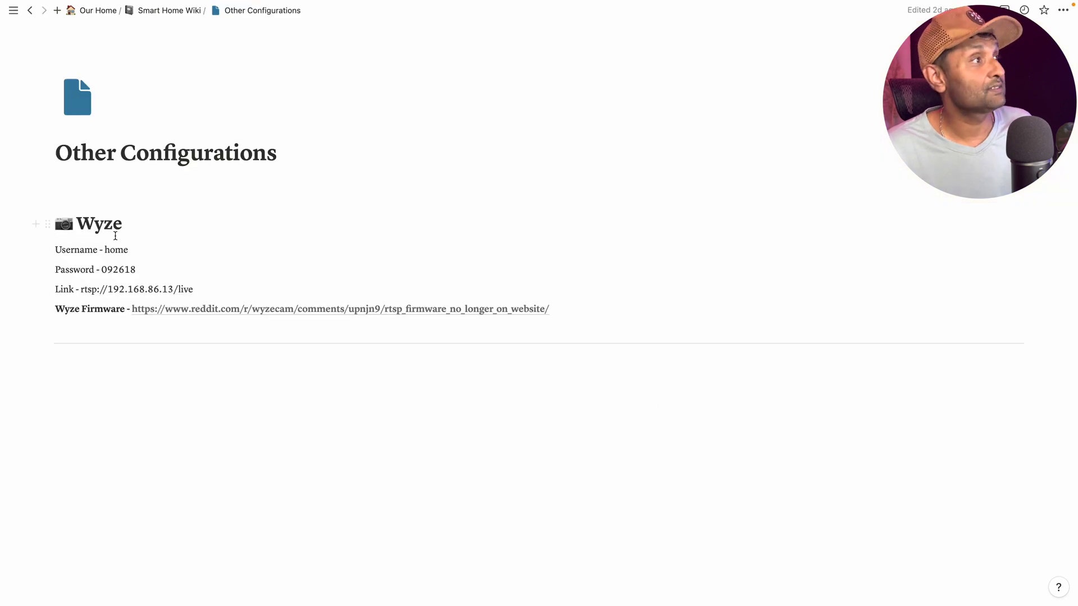
key("ctrl+Left")
left_click(730, 244)
type("home")
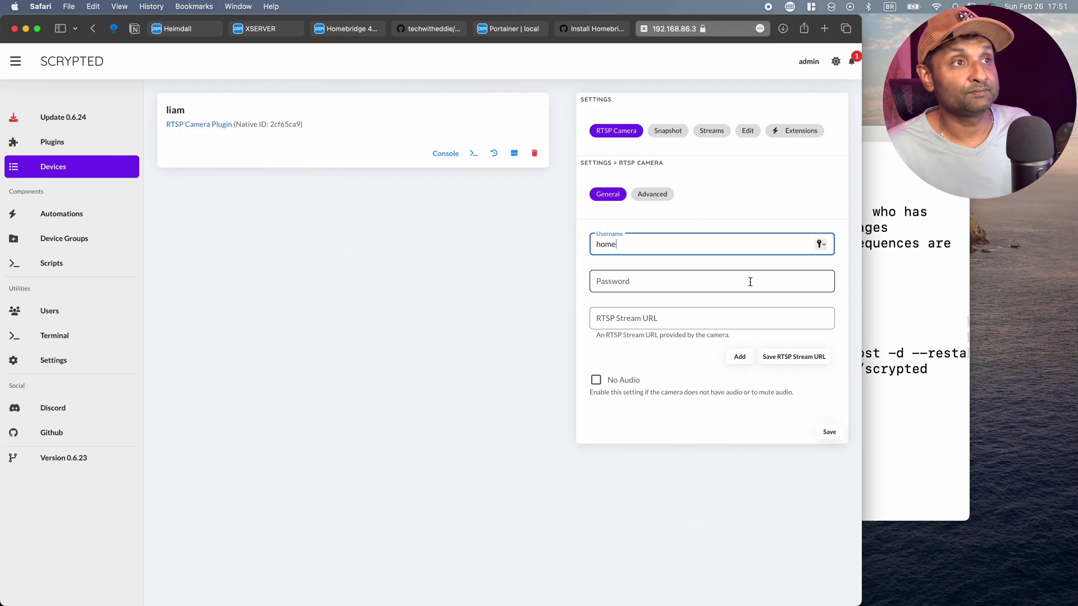
key("ctrl+Right")
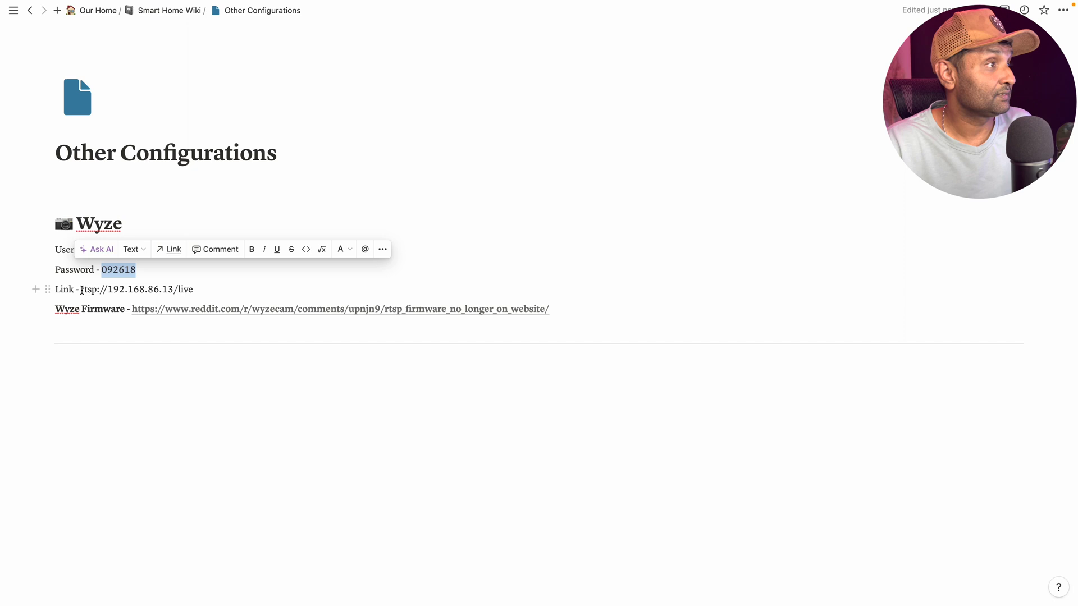
left_click_drag(81, 290, 193, 290)
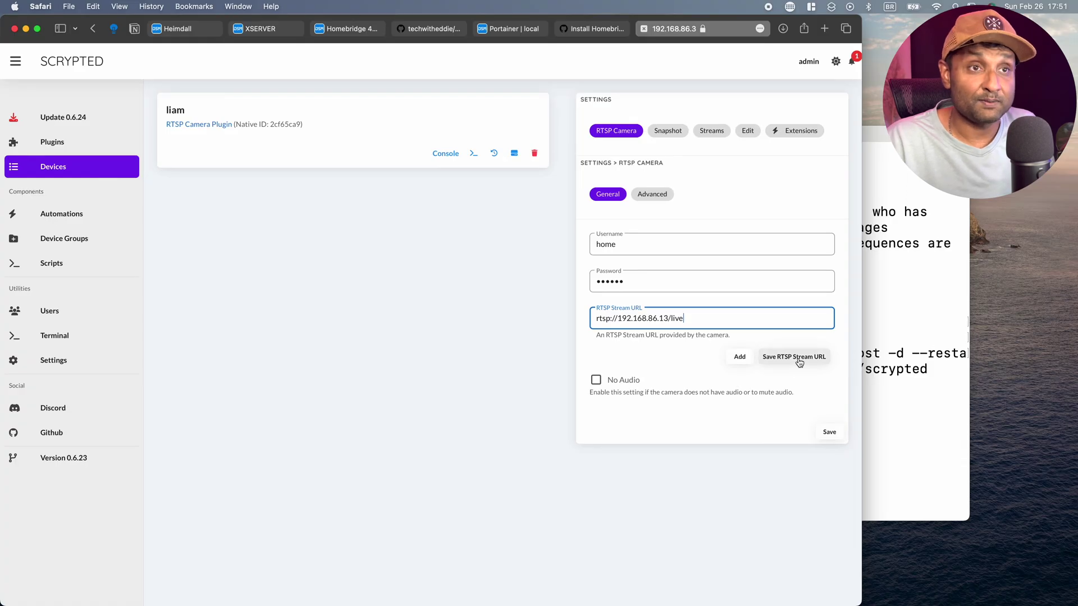
left_click(799, 359)
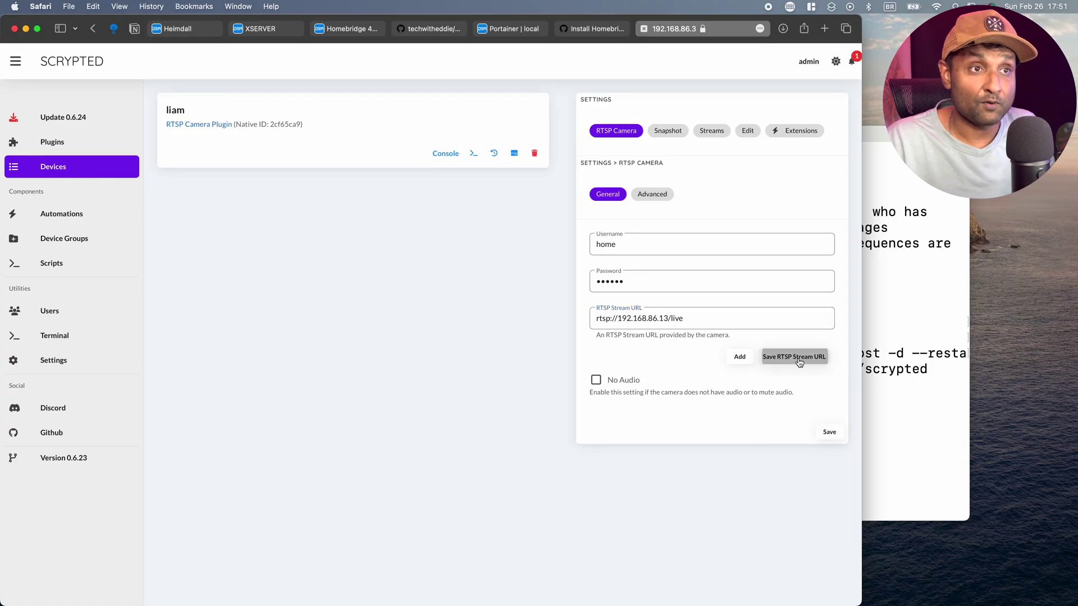
Save the camera, enable its PAM Diff Motion Detection and HomeKit extensions, and reload the HomeKit plugin.
left_click(830, 432)
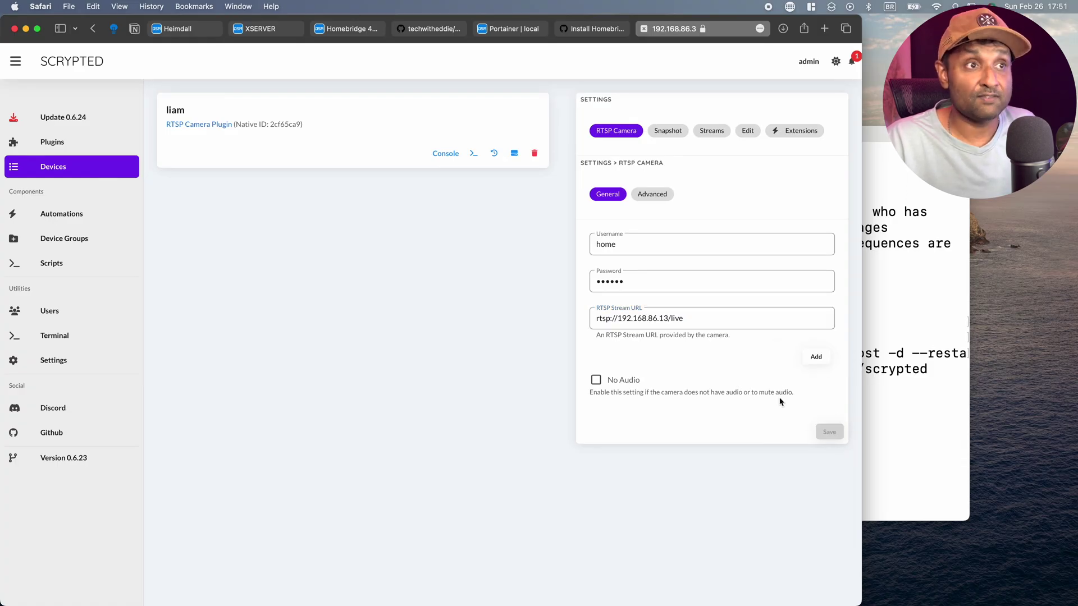
left_click(792, 132)
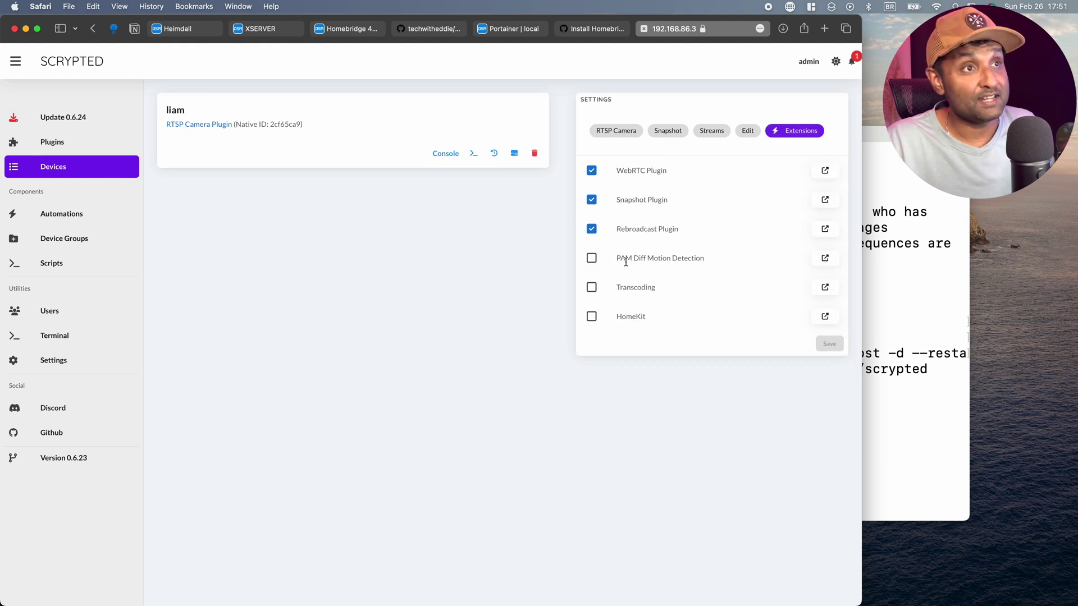
left_click(590, 260)
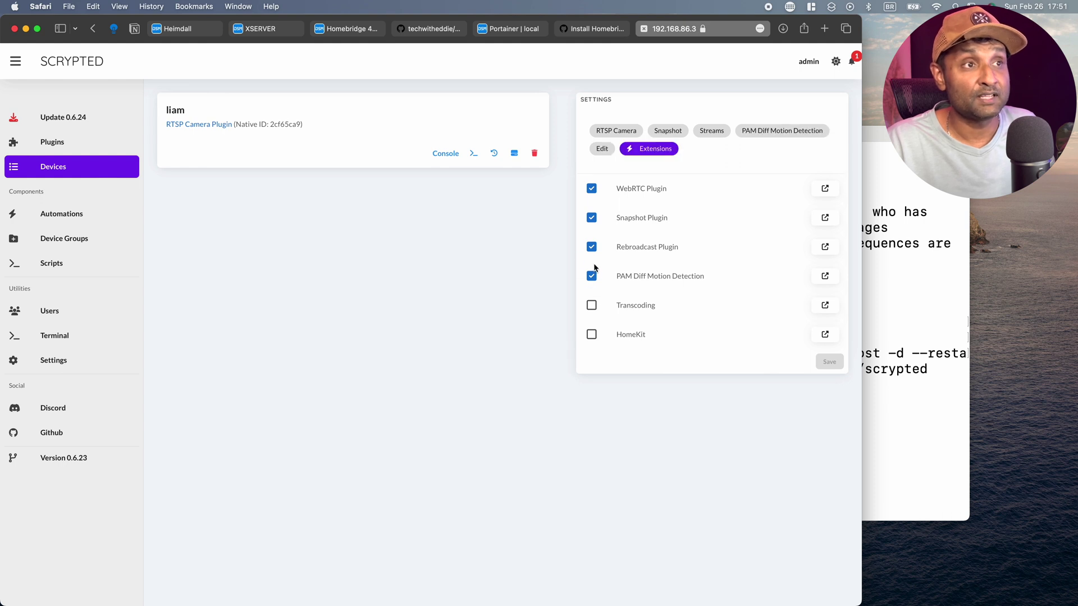
left_click(591, 334)
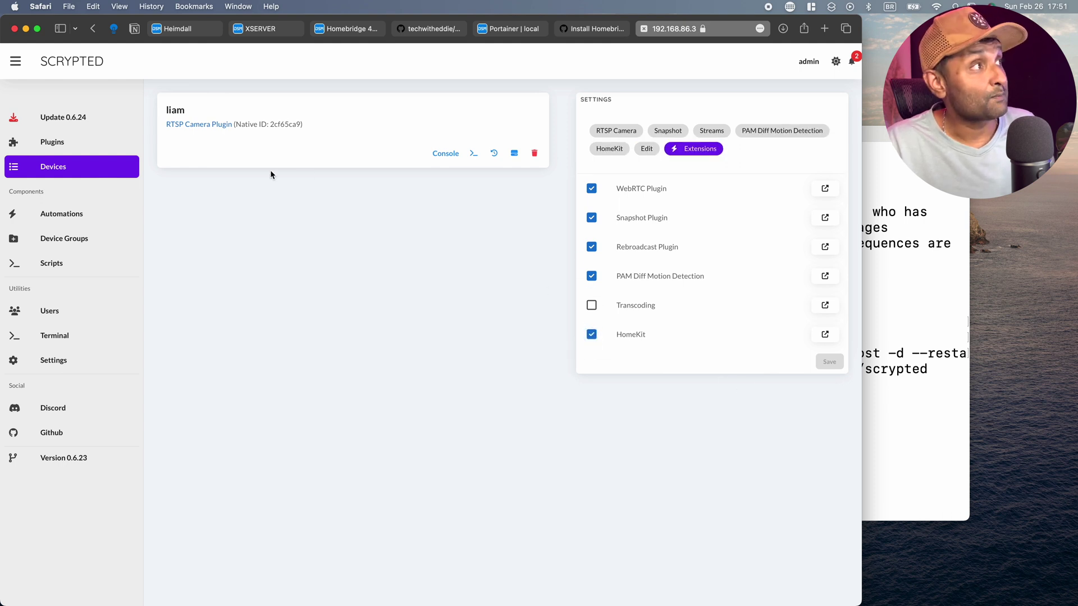
left_click(112, 142)
left_click(441, 279)
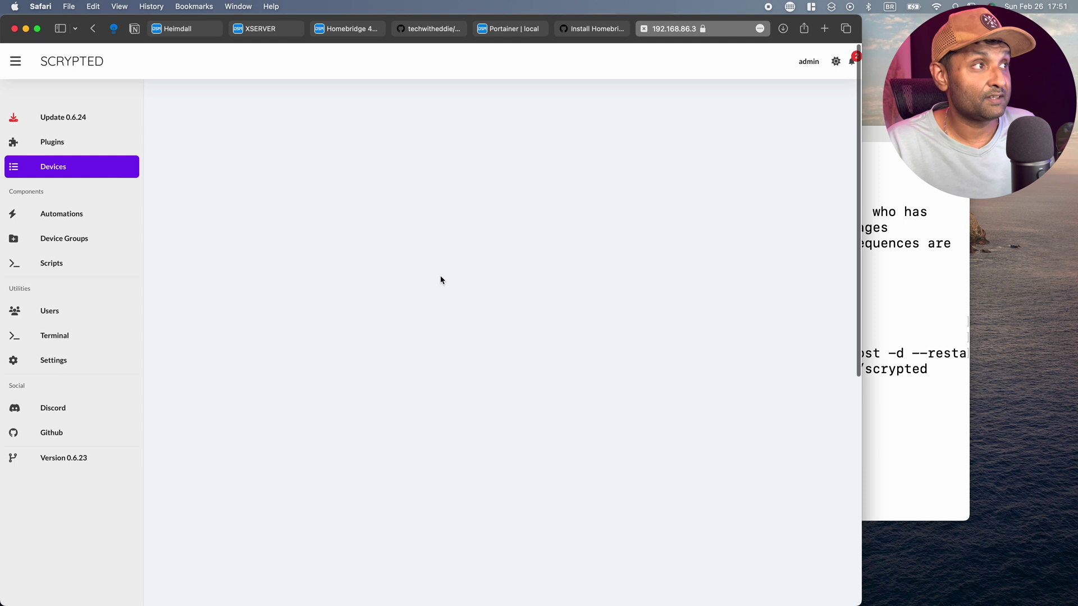
left_click(409, 218)
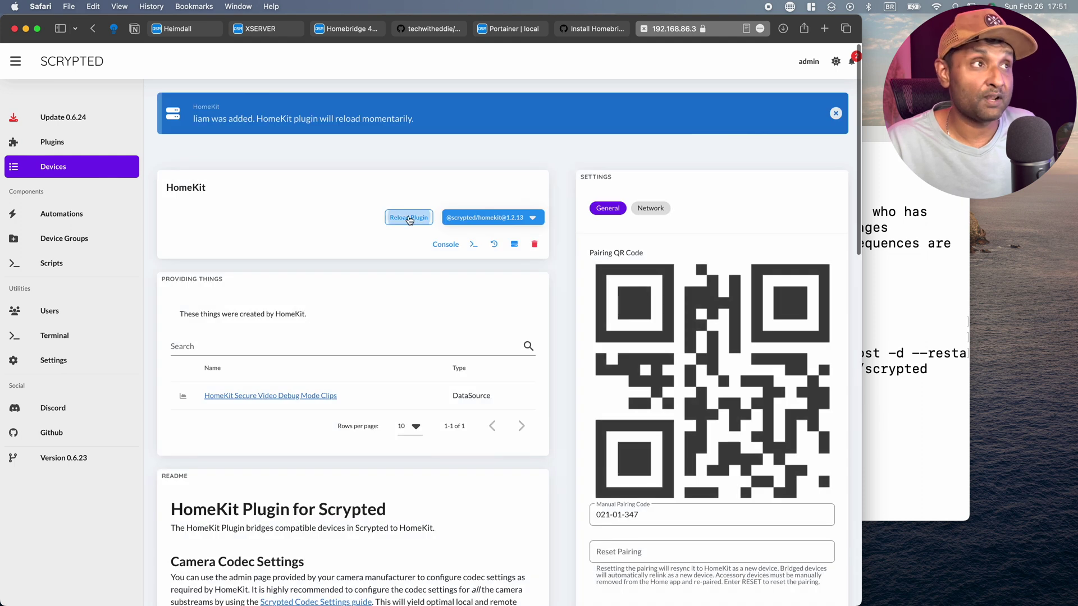
Review the camera's HomeKit pairing settings, then return to the plugins list.
left_click(74, 147)
left_click(219, 307)
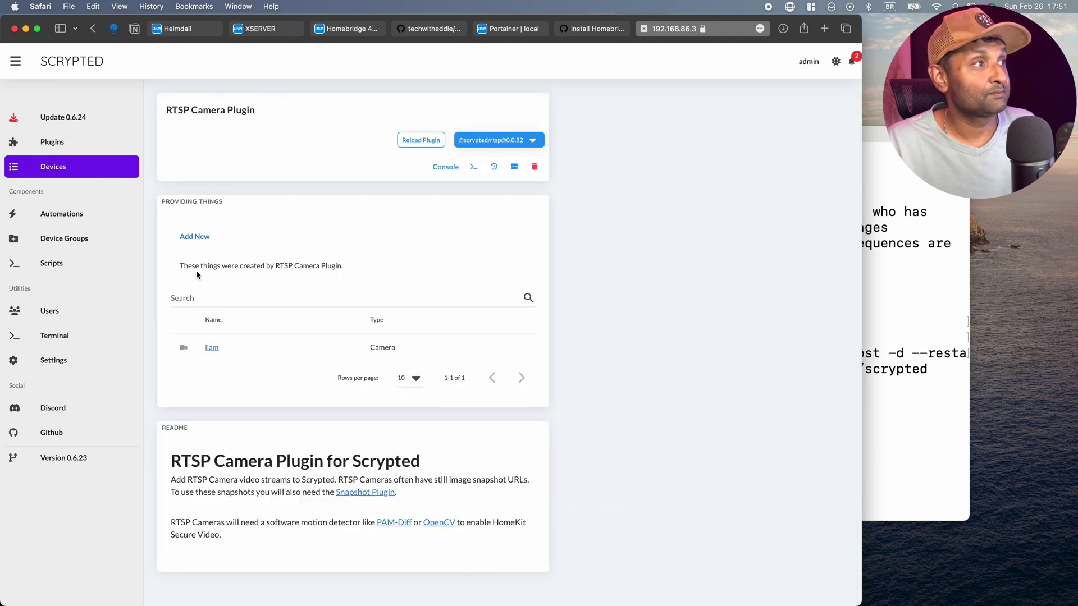
left_click(211, 348)
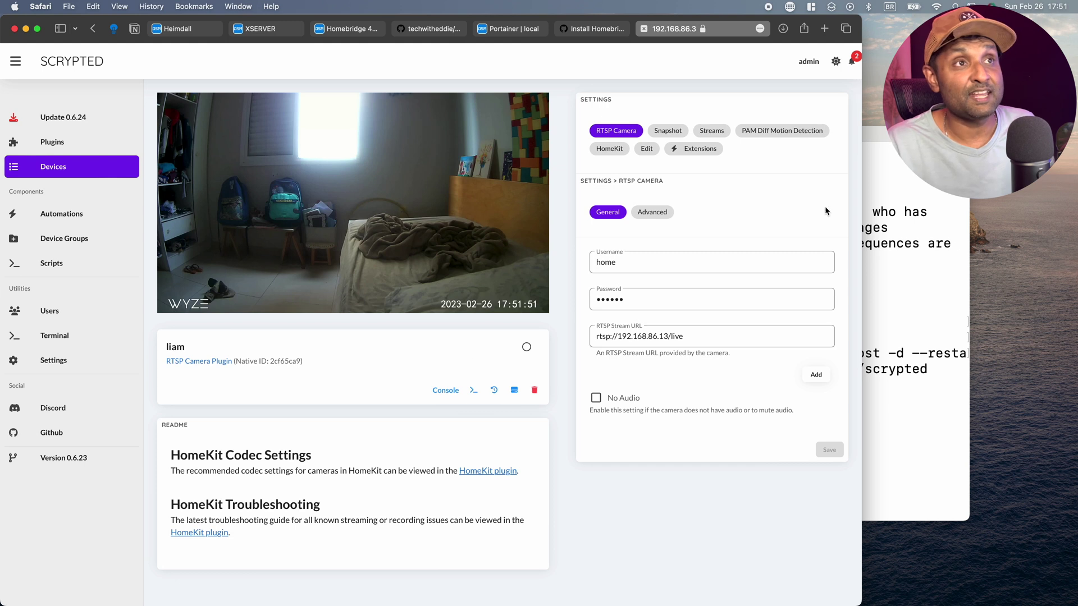
left_click(609, 152)
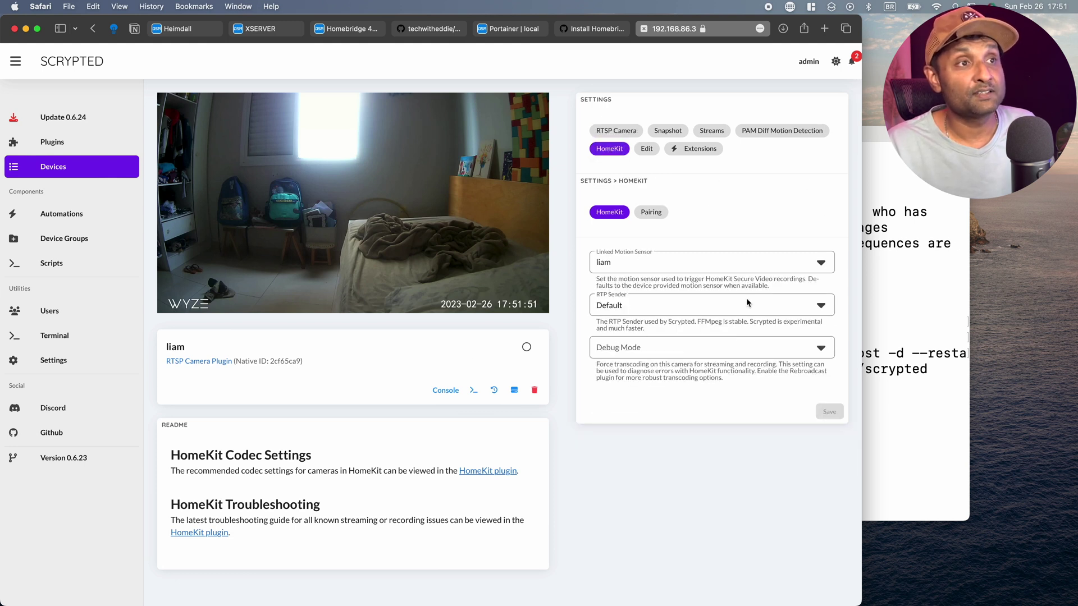
left_click(651, 212)
scroll(719, 356, "down", 3)
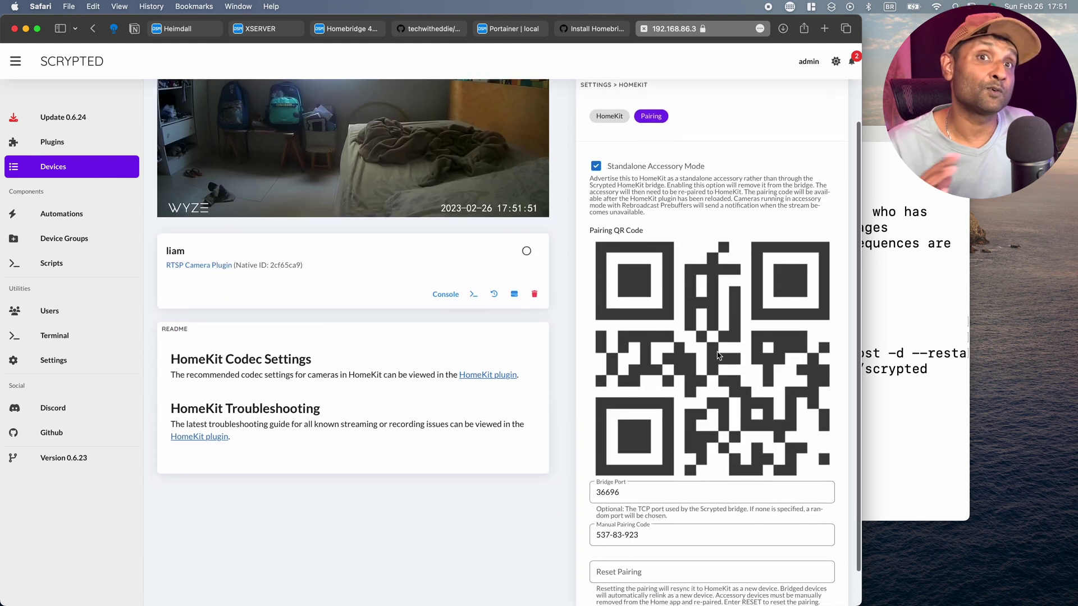
left_click(124, 145)
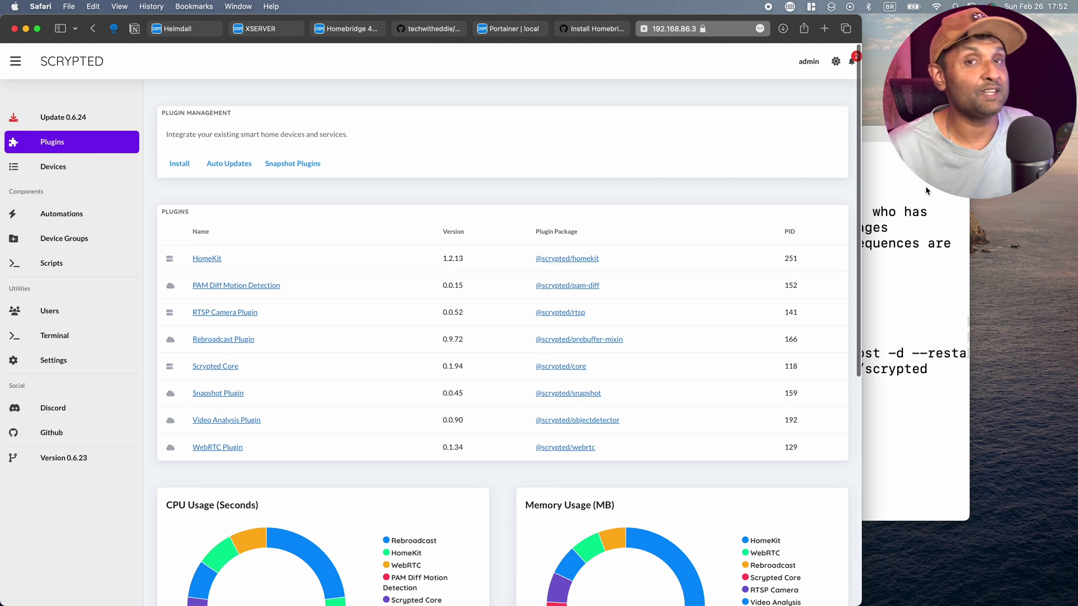
Create the /volume1/docker/mosquitto and mosquitto/config folders over SSH.
left_click(427, 31)
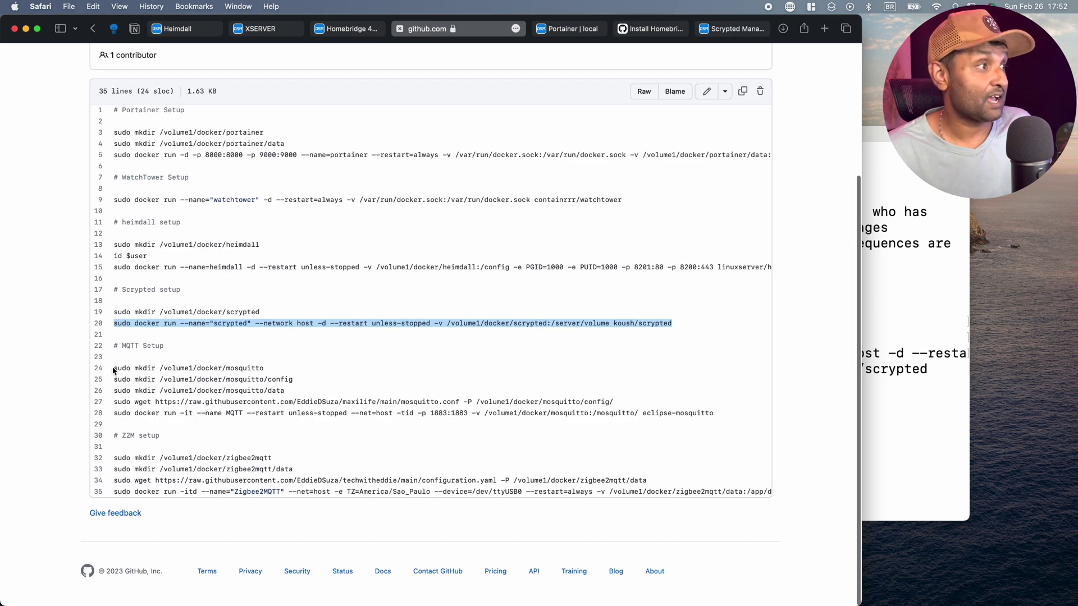
left_click_drag(112, 369, 269, 369)
key("super+c")
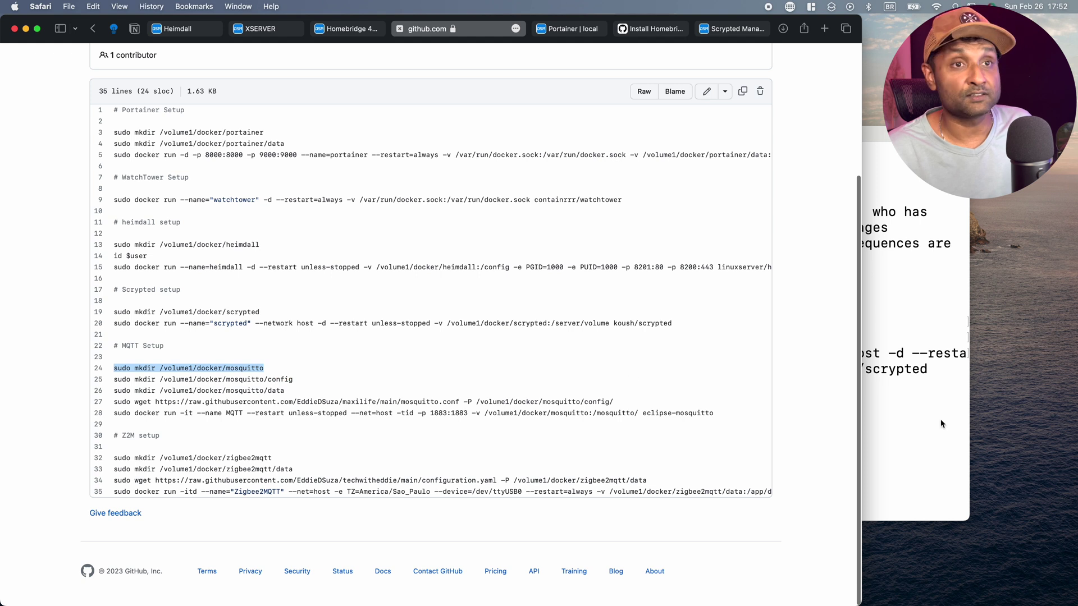
left_click(941, 424)
key("super+v")
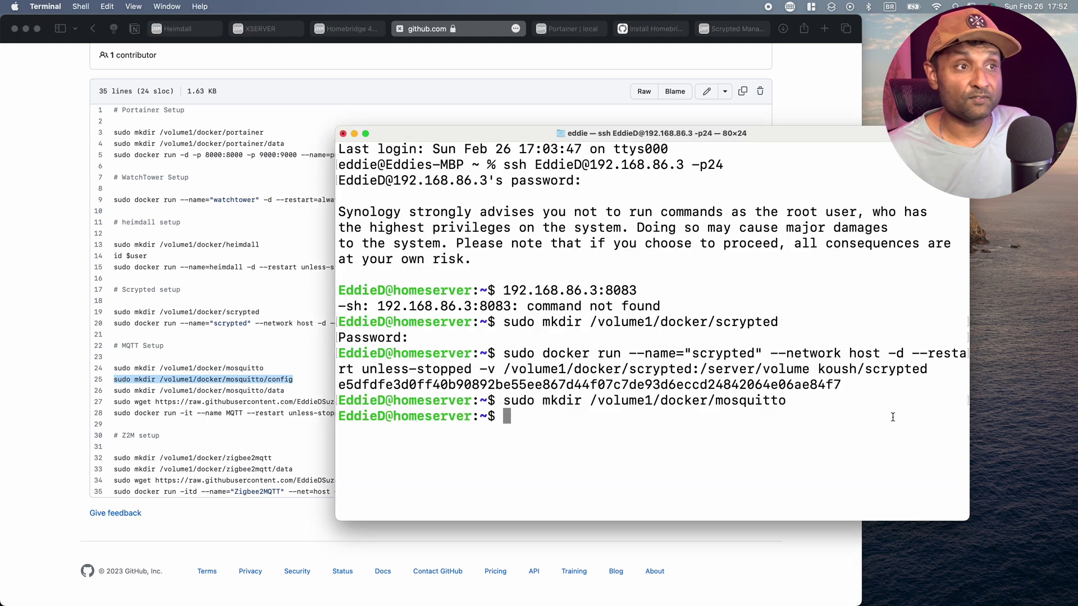
key("Return")
type("sudo mkdir /volume1/docker/mosquitto/config")
key("Return")
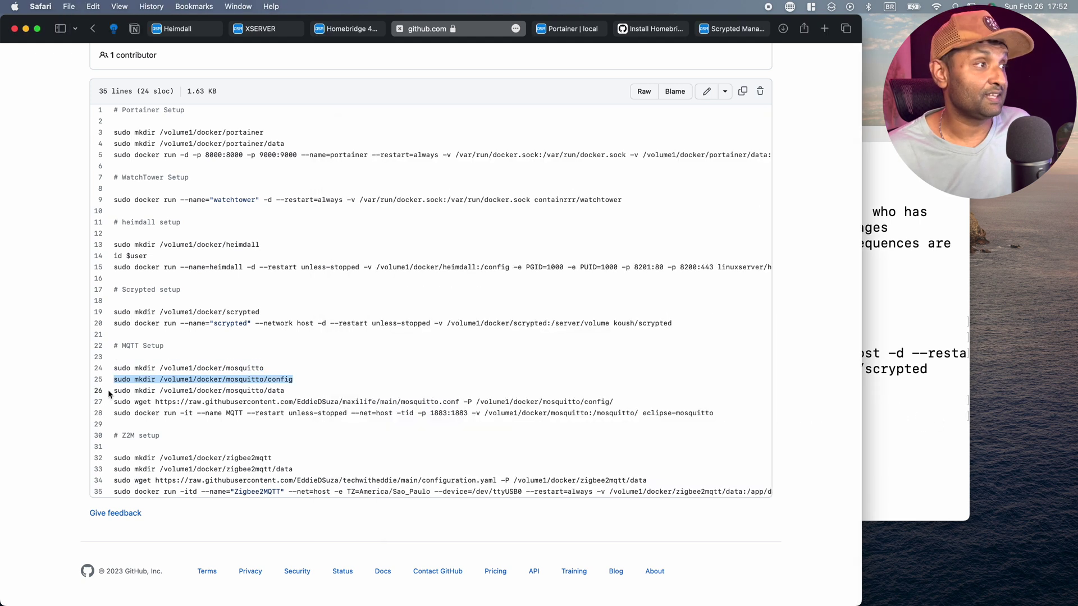
Create the mosquitto/data folder and download mosquitto.conf into the config folder.
left_click_drag(114, 390, 303, 392)
type("sudo mkdir /volume1/docker/mosquitto/data")
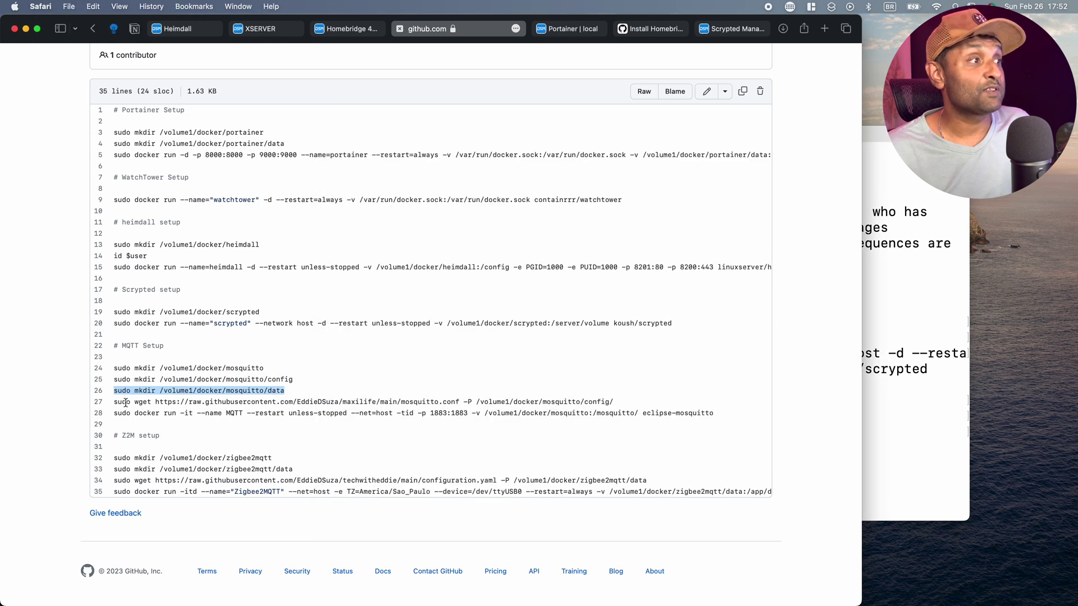
left_click_drag(113, 403, 640, 402)
key("super+c")
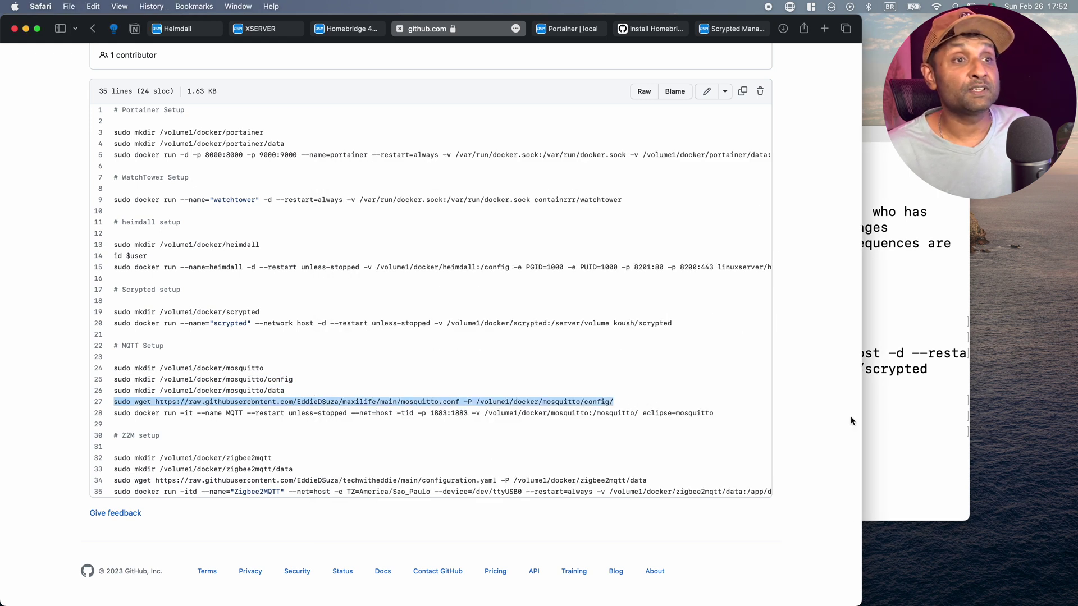
left_click(911, 421)
key("super+v")
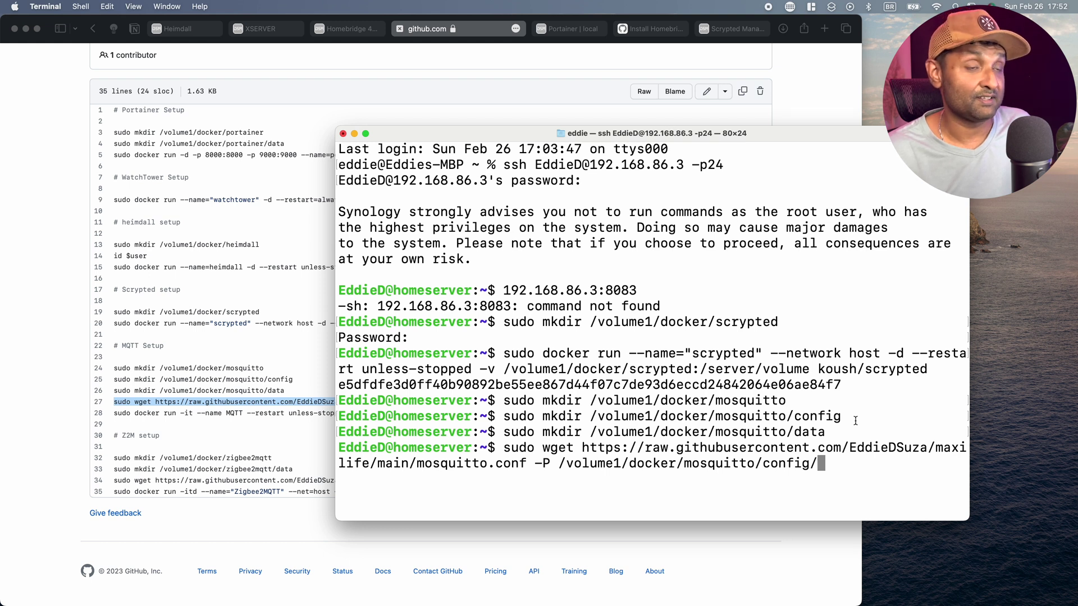
key("Return")
Check in File Station that docker/mosquitto/config contains mosquitto.conf, then return to the Homebridge guide.
key("super+Tab")
left_click(275, 31)
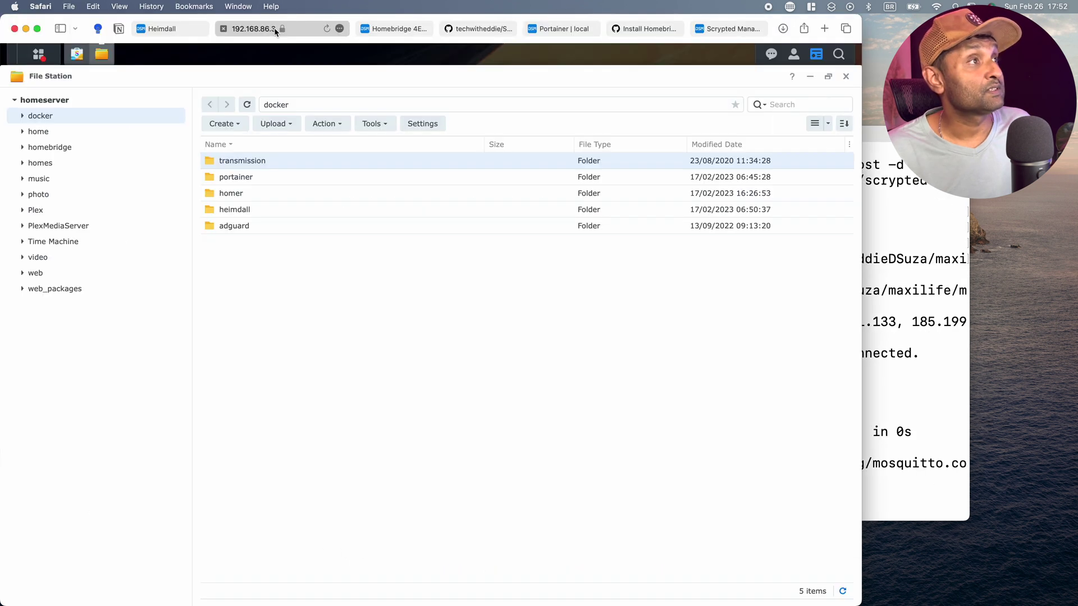
left_click(247, 104)
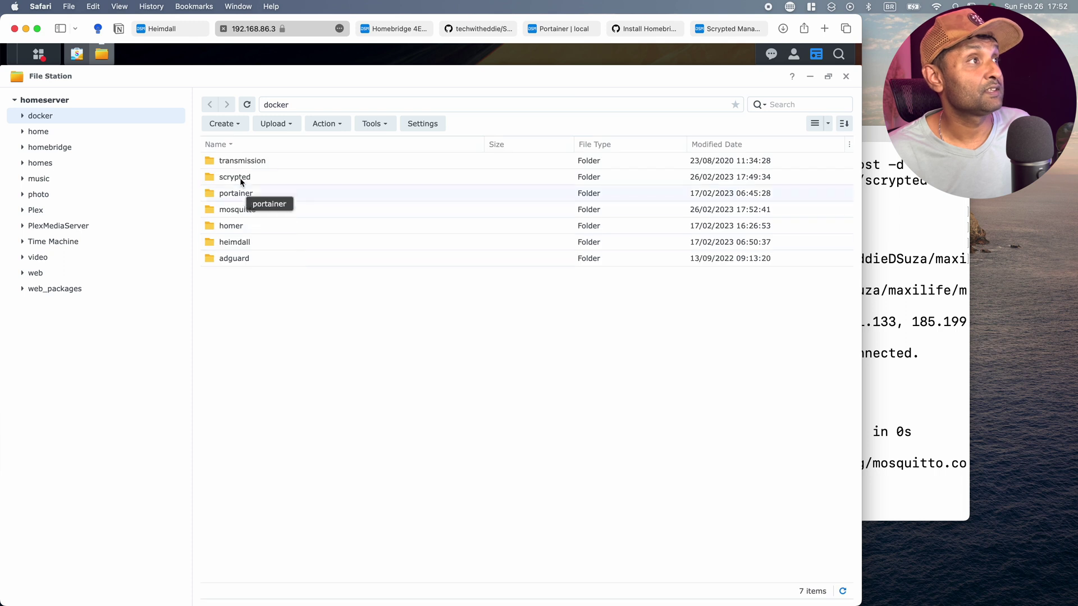
double_click(243, 210)
double_click(253, 176)
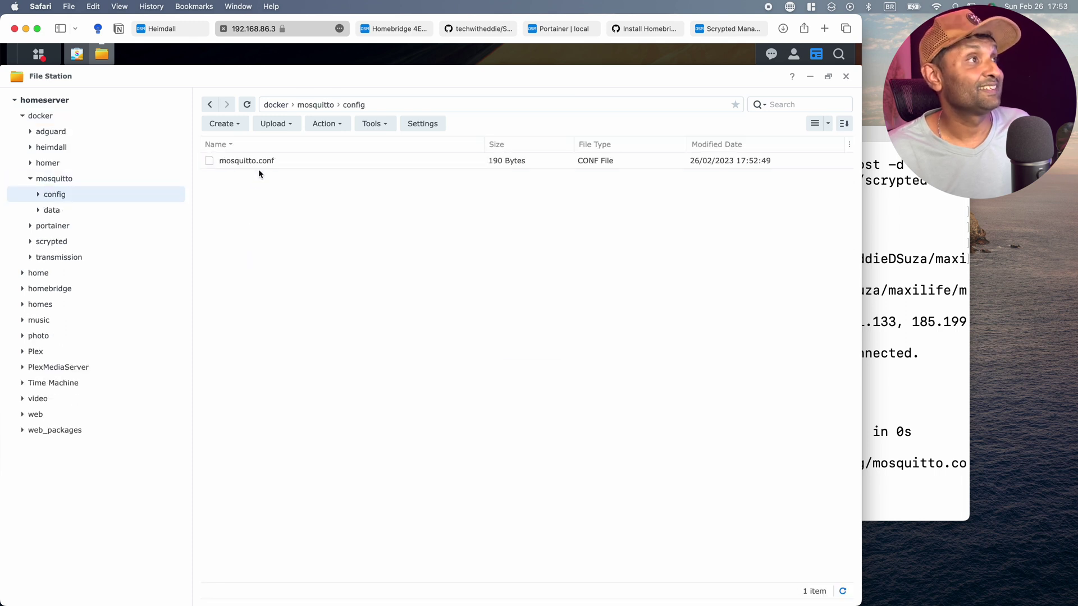
double_click(250, 162)
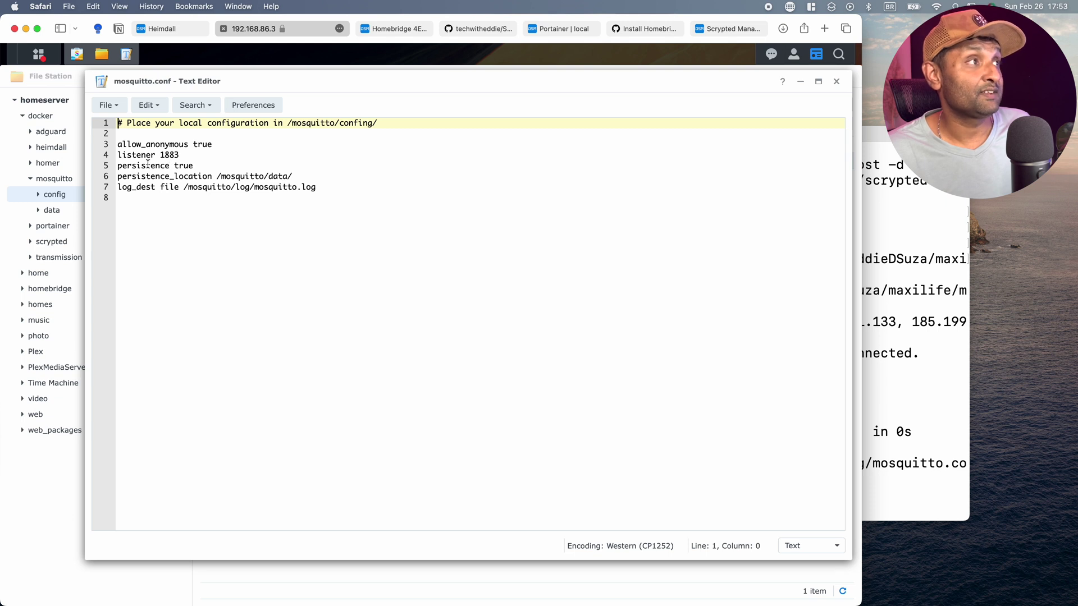
left_click(836, 81)
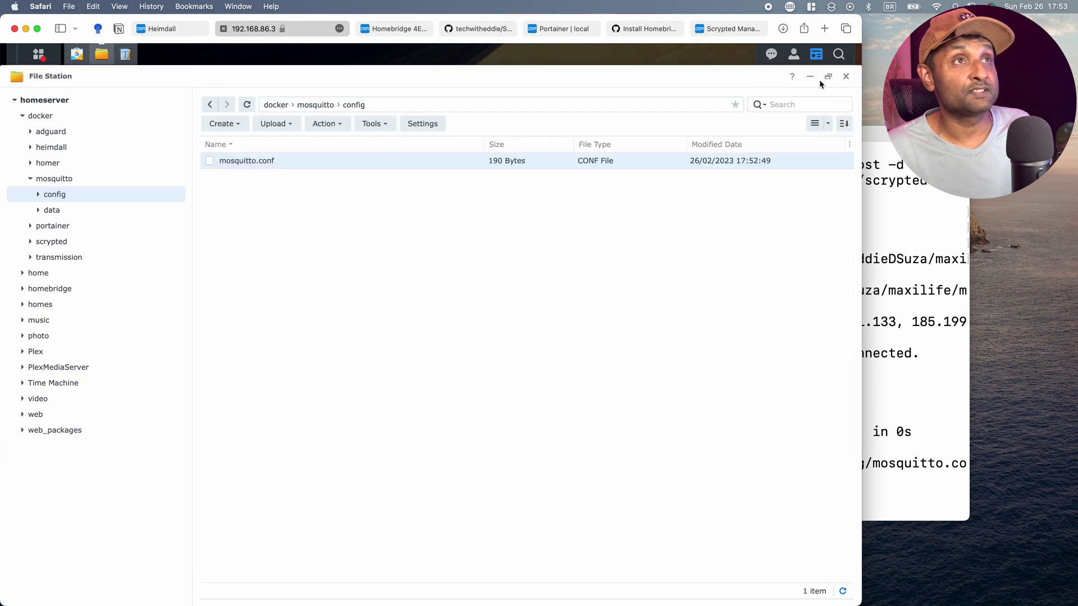
left_click(640, 28)
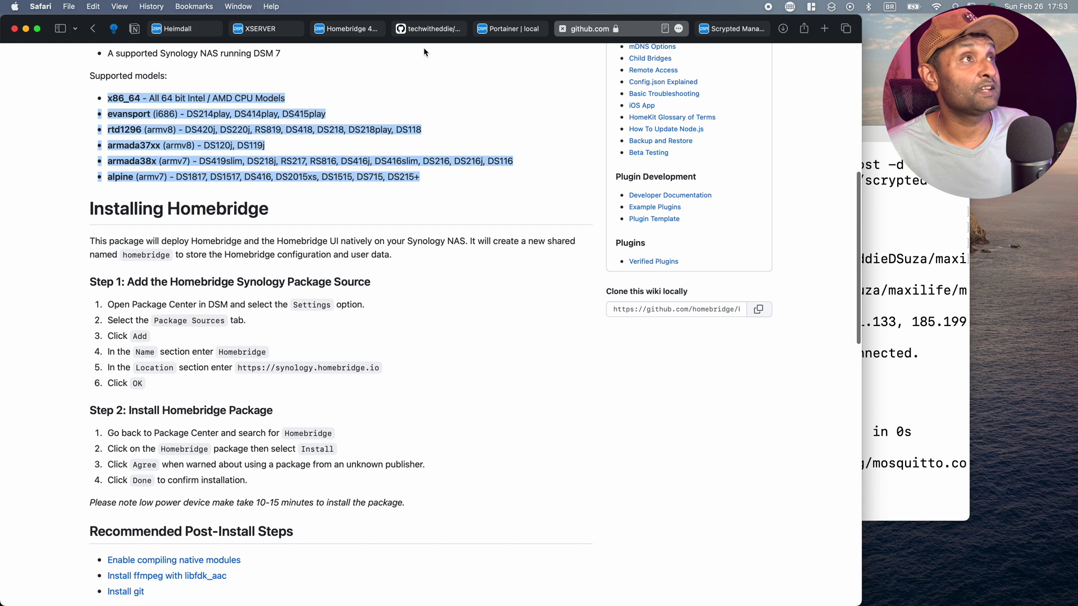
Run line 28's docker command to start the MQTT eclipse-mosquitto container on port 1883.
left_click(425, 29)
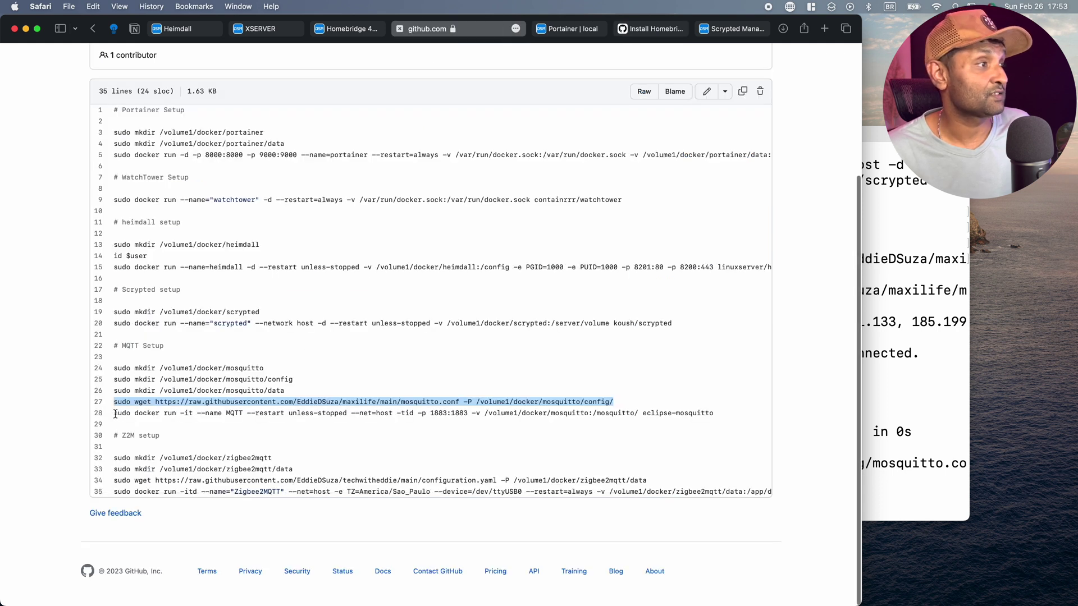
left_click_drag(114, 414, 629, 410)
key("super+c")
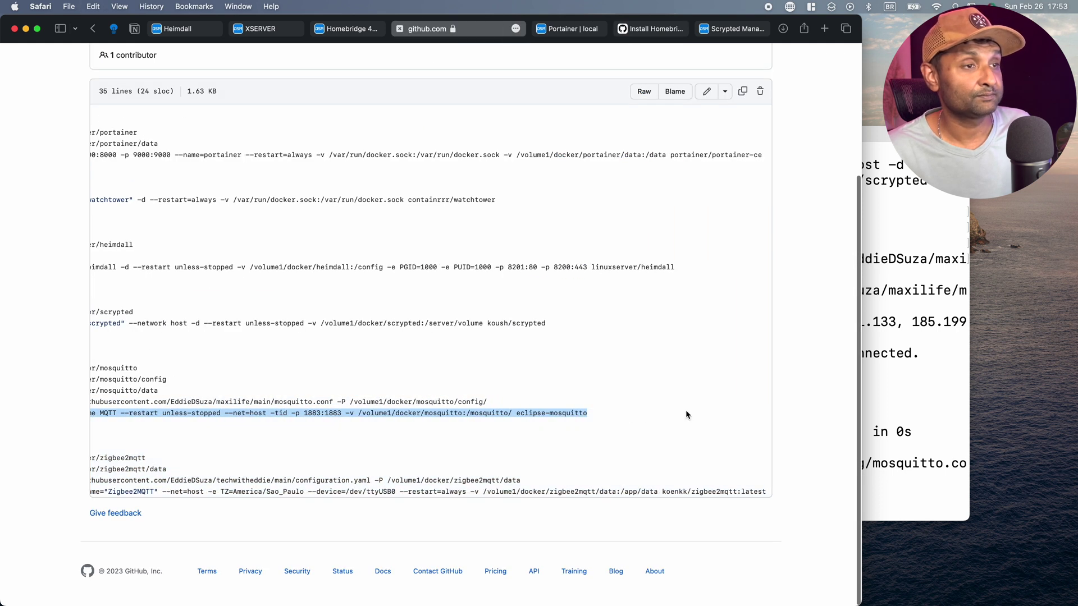
left_click(931, 480)
key("super+v")
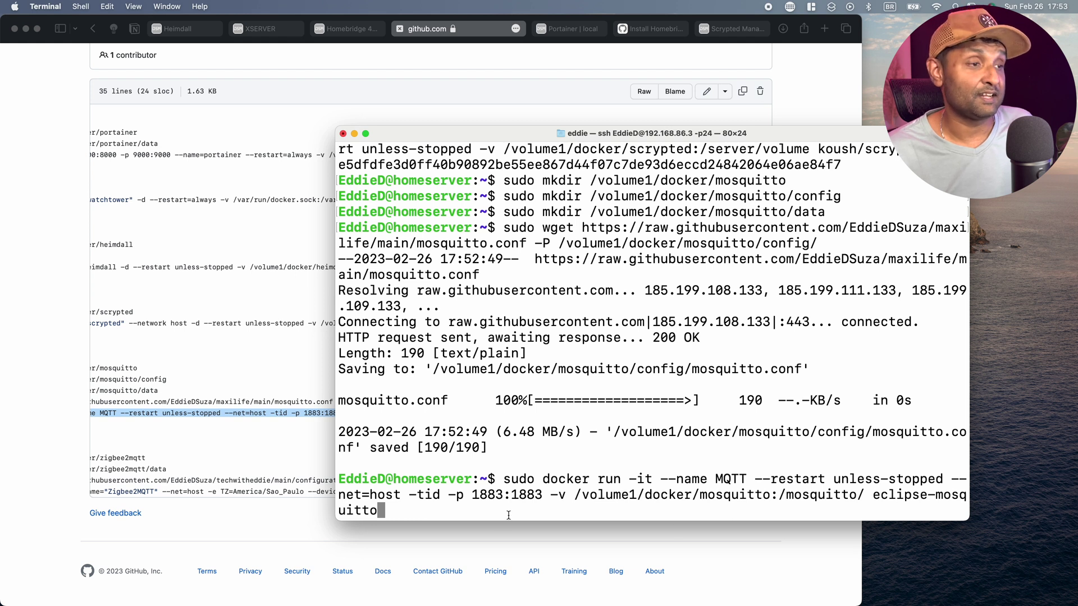
key("Return")
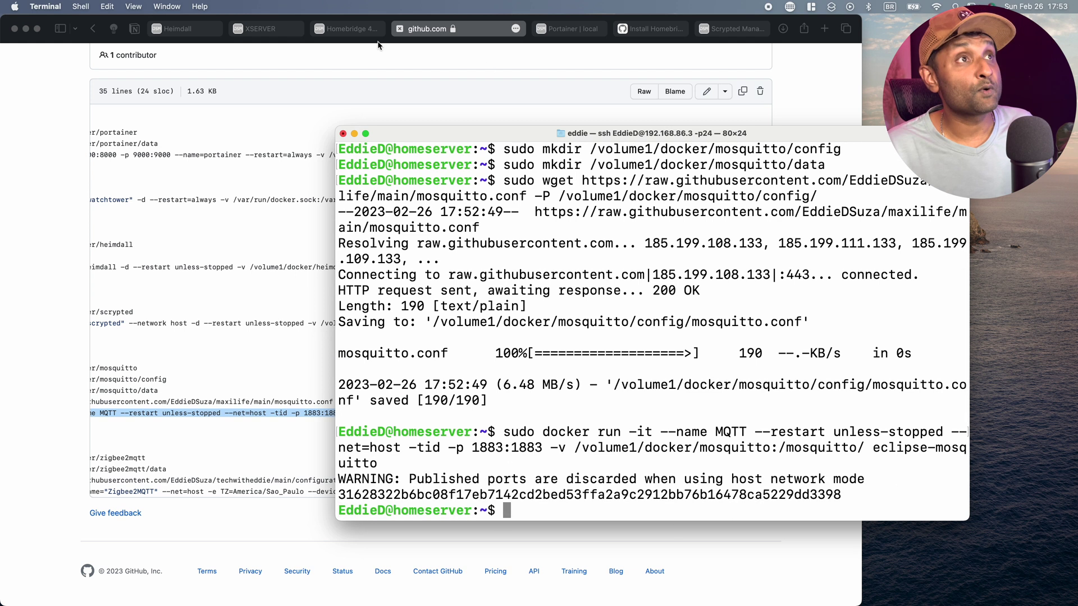
left_click(567, 28)
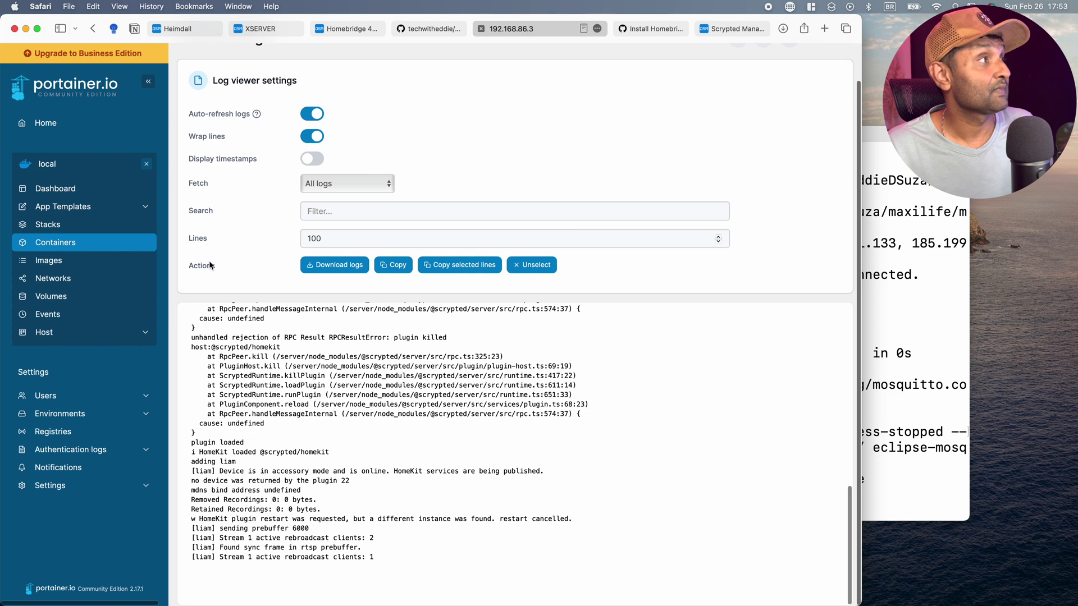
Confirm the MQTT container is running in Portainer's container list, then return to the Dashboard.
left_click(44, 189)
left_click(599, 297)
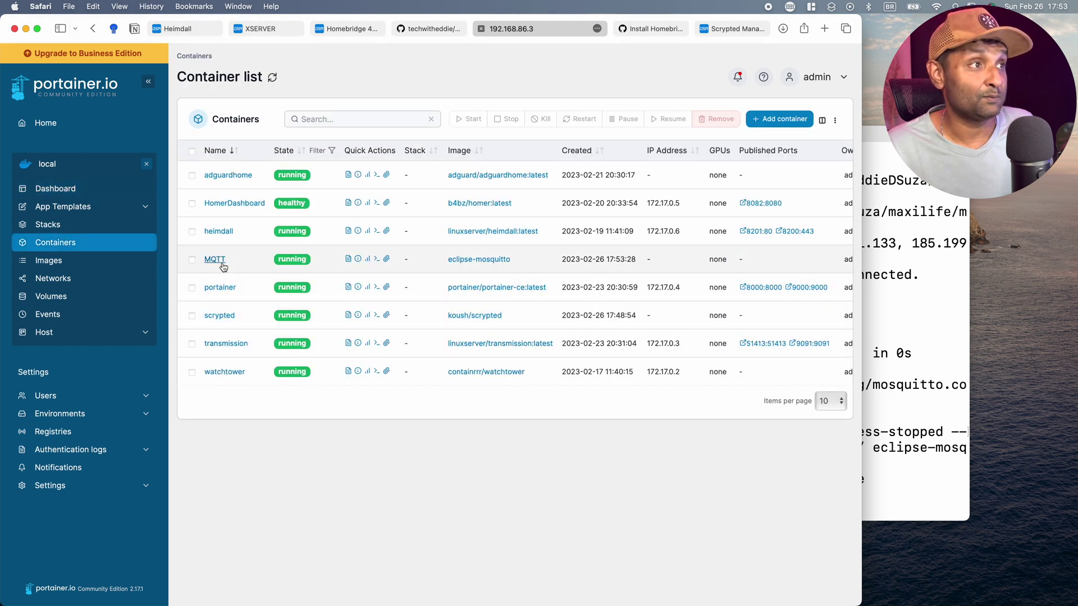
left_click(348, 259)
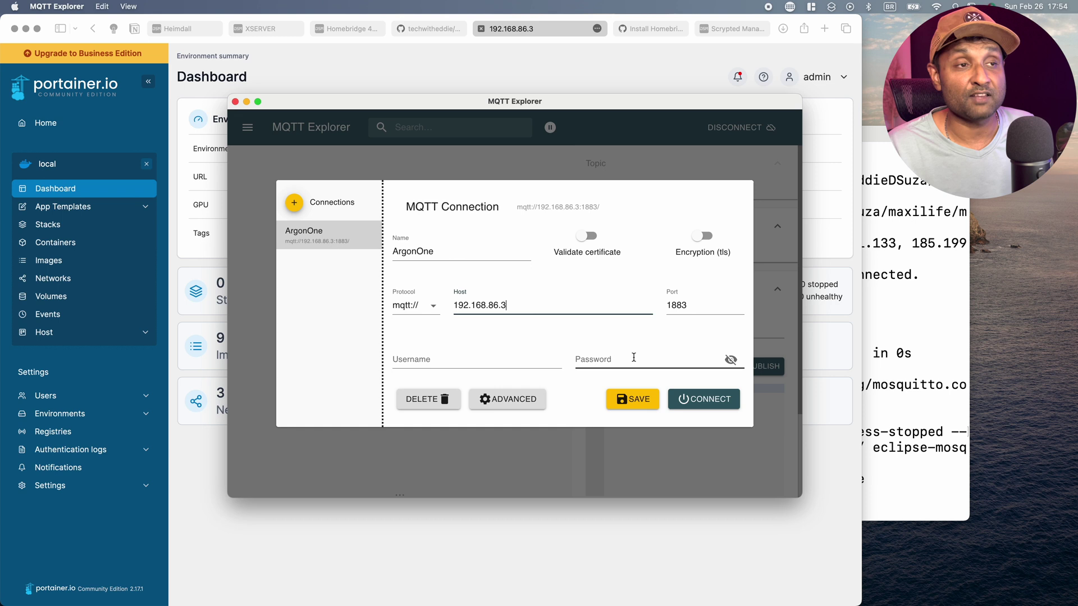
Connect MQTT Explorer to the broker at 192.168.86.3 on port 1883.
left_click(697, 399)
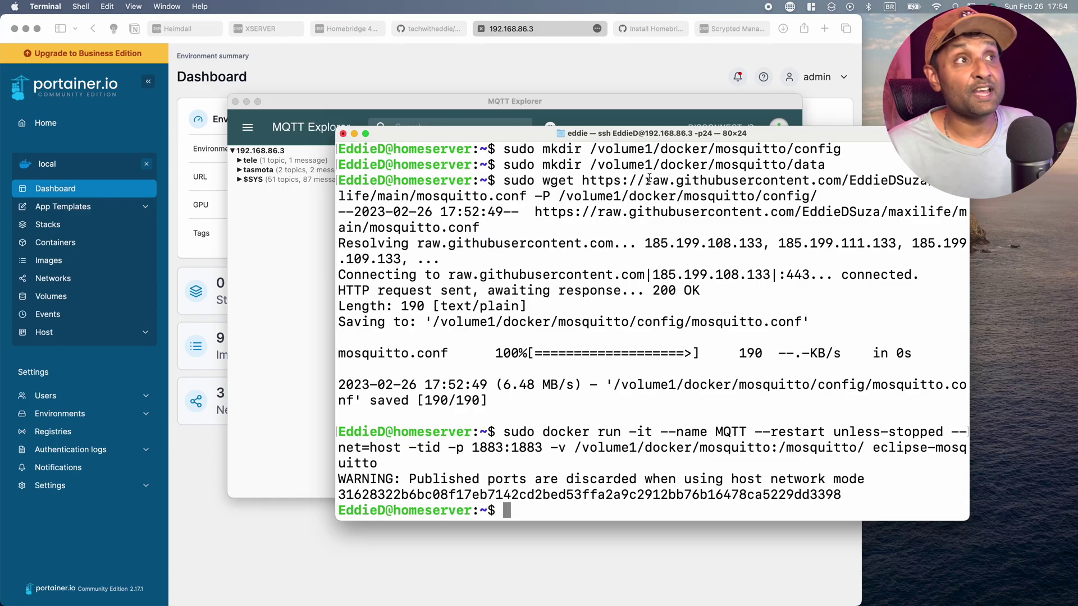
Run ls /dev in the NAS SSH session to list devices, including ttyUSB0.
left_click(493, 73)
left_click(893, 319)
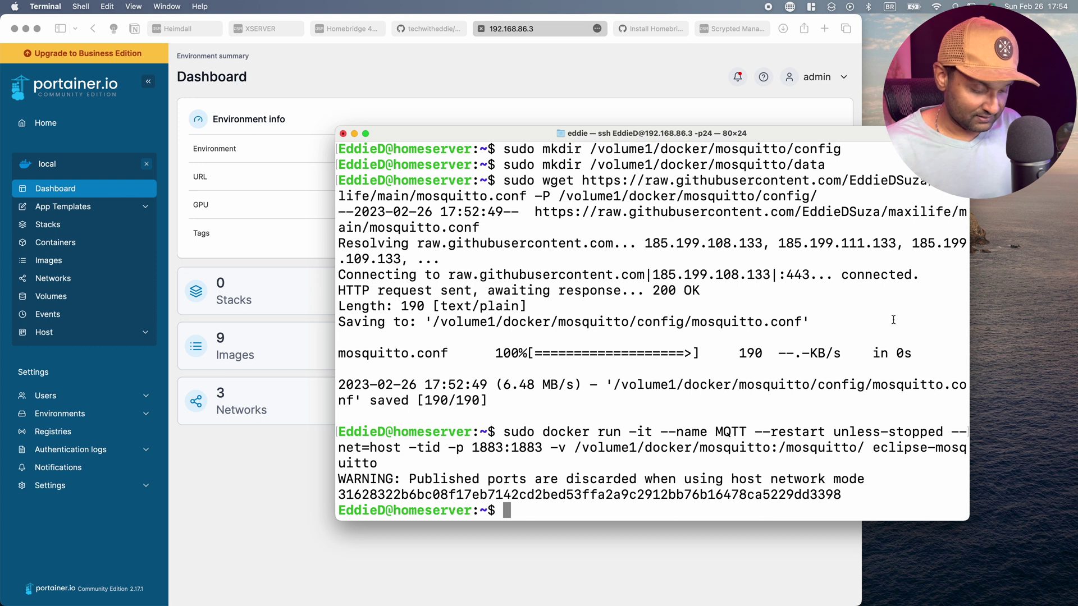
type("ls /dev")
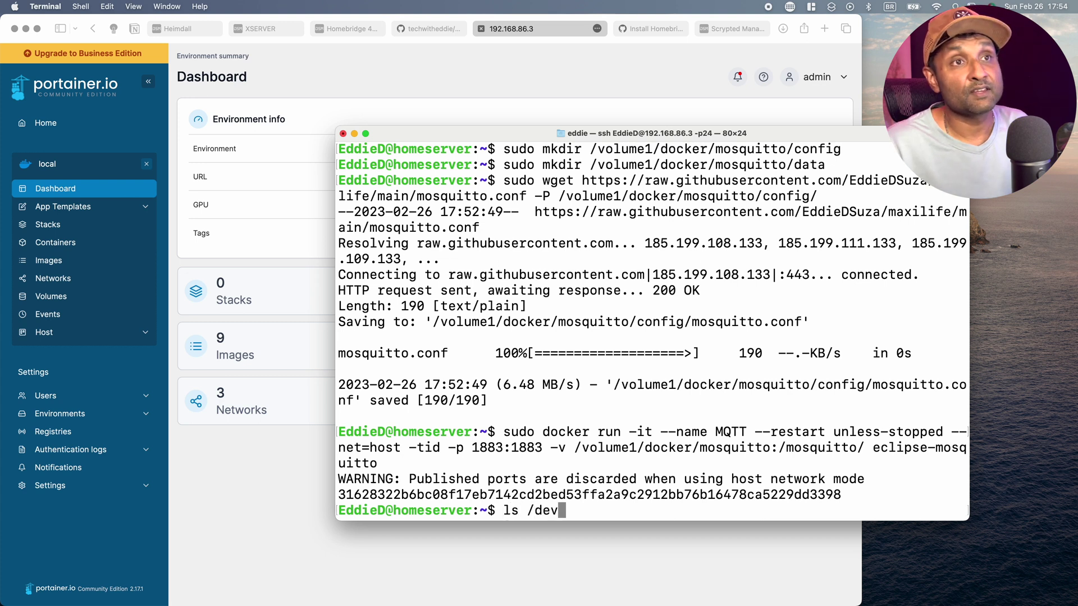
key("Return")
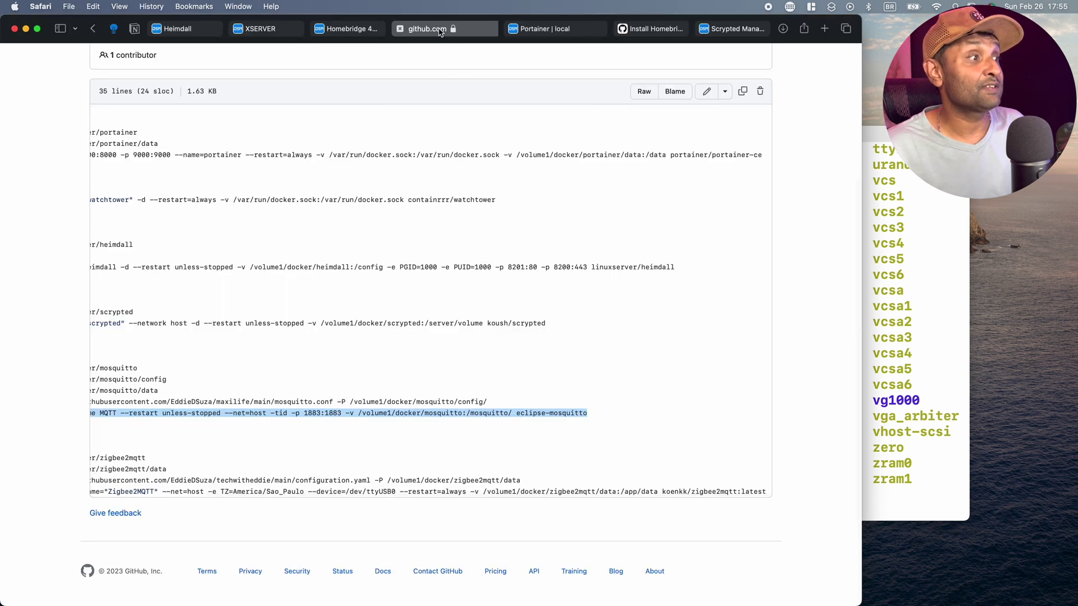
Create the /volume1/docker/zigbee2mqtt folder with the mkdir command from line 32.
scroll(373, 245, "left", 5)
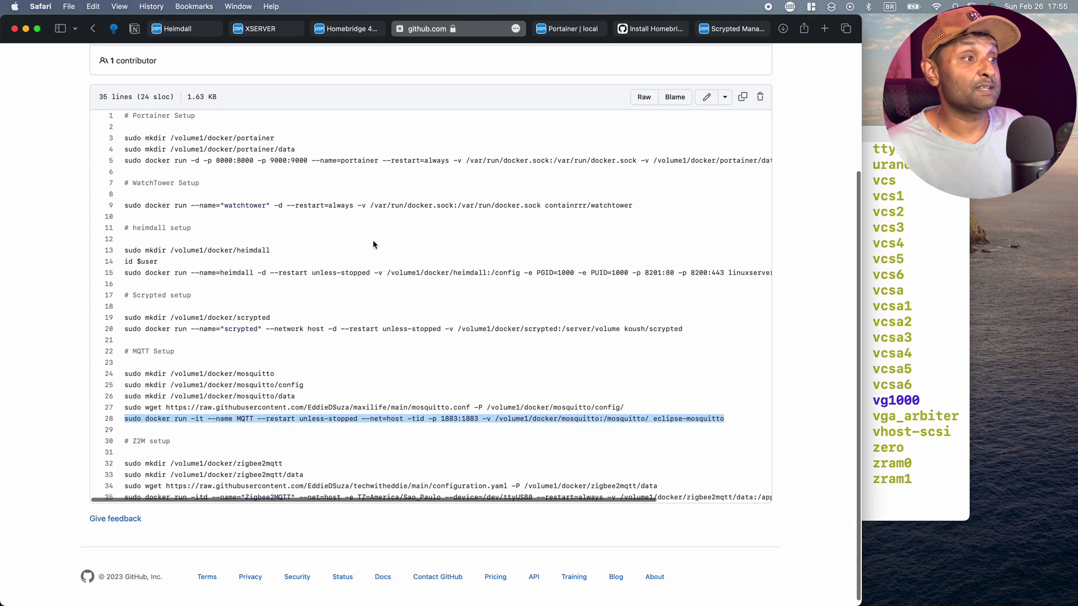
scroll(314, 315, "down", 1)
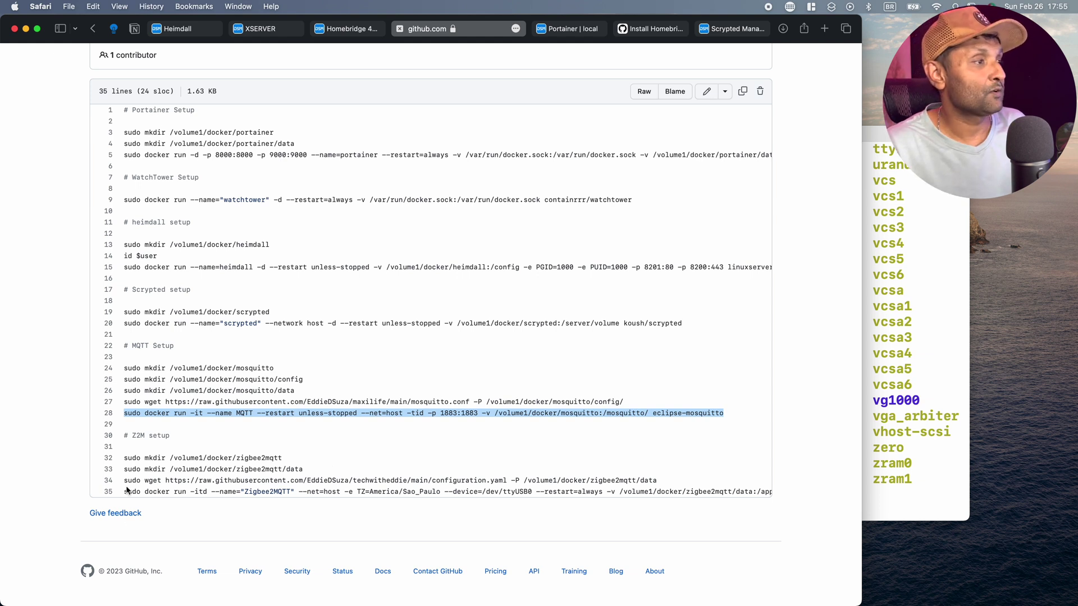
left_click_drag(126, 456, 299, 456)
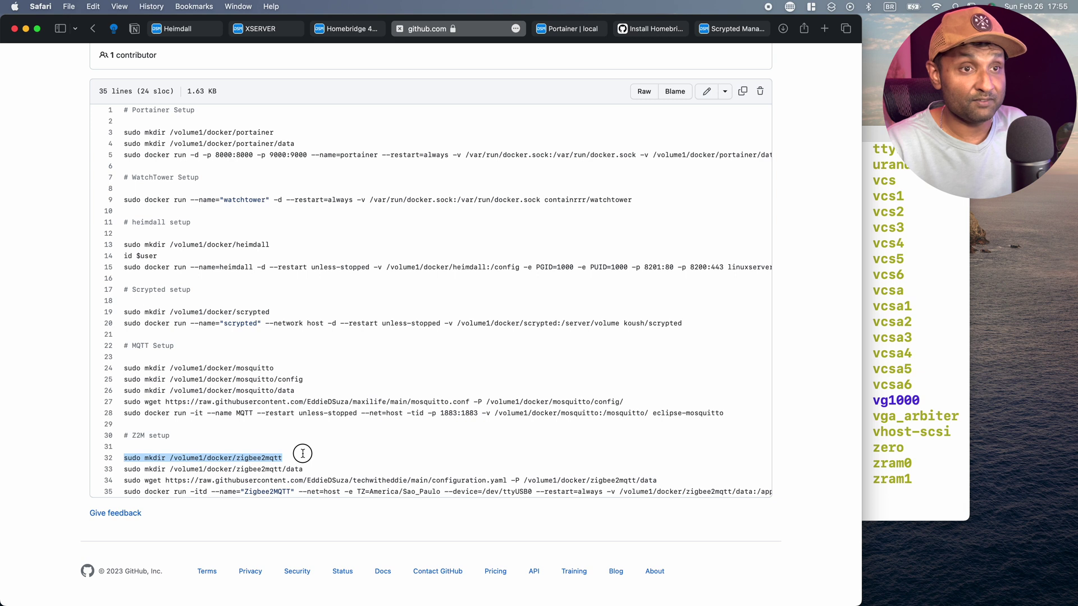
left_click(901, 471)
key("super+v")
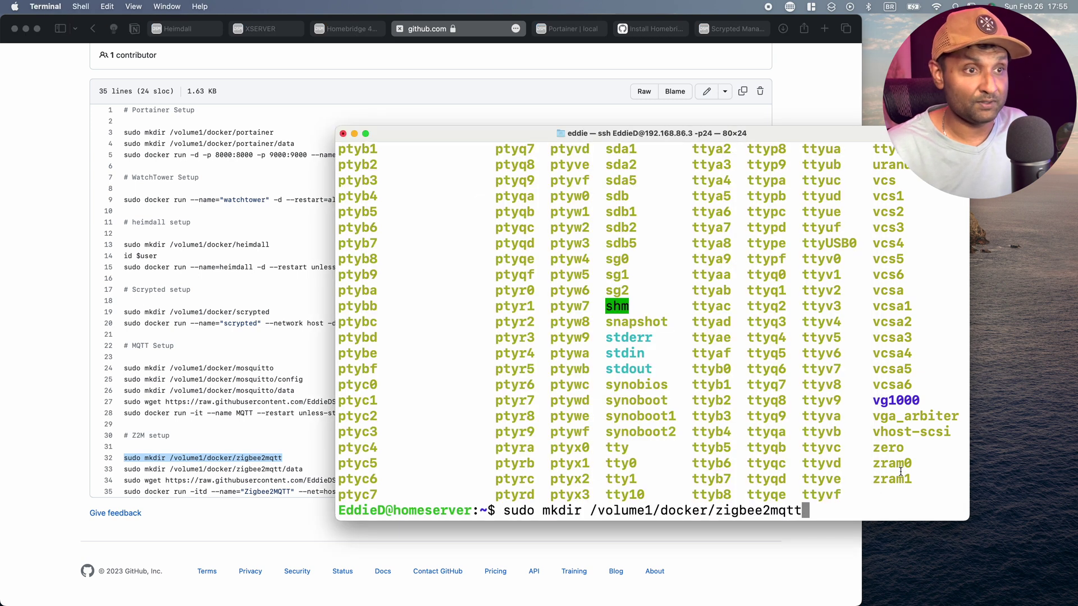
key("Return")
Create the zigbee2mqtt/data folder with the command from line 33.
key("ctrl+Up")
left_click(152, 472)
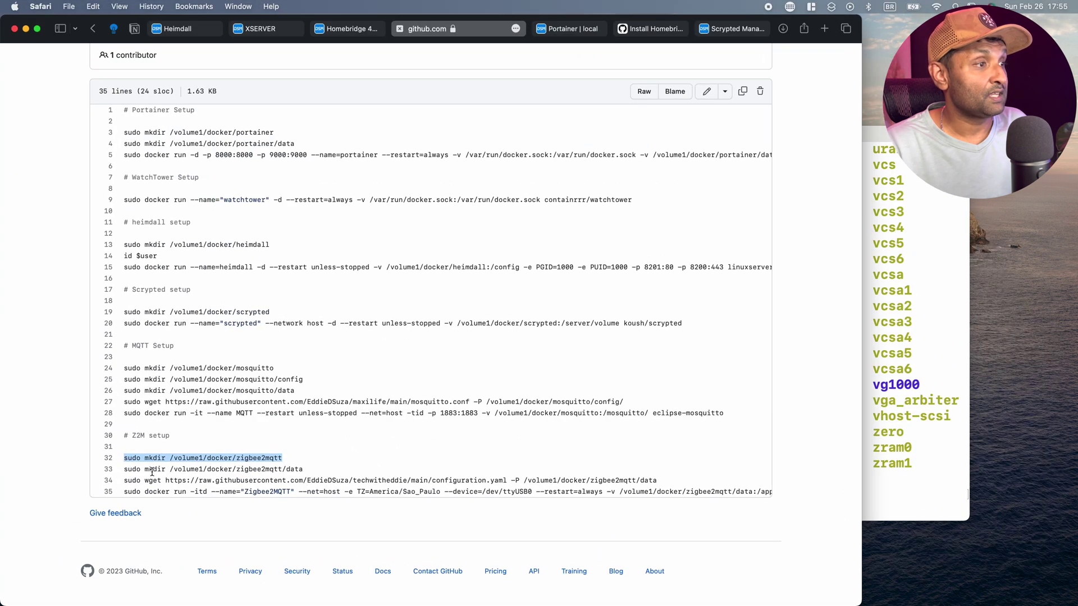
left_click_drag(126, 470, 303, 469)
key("super+c")
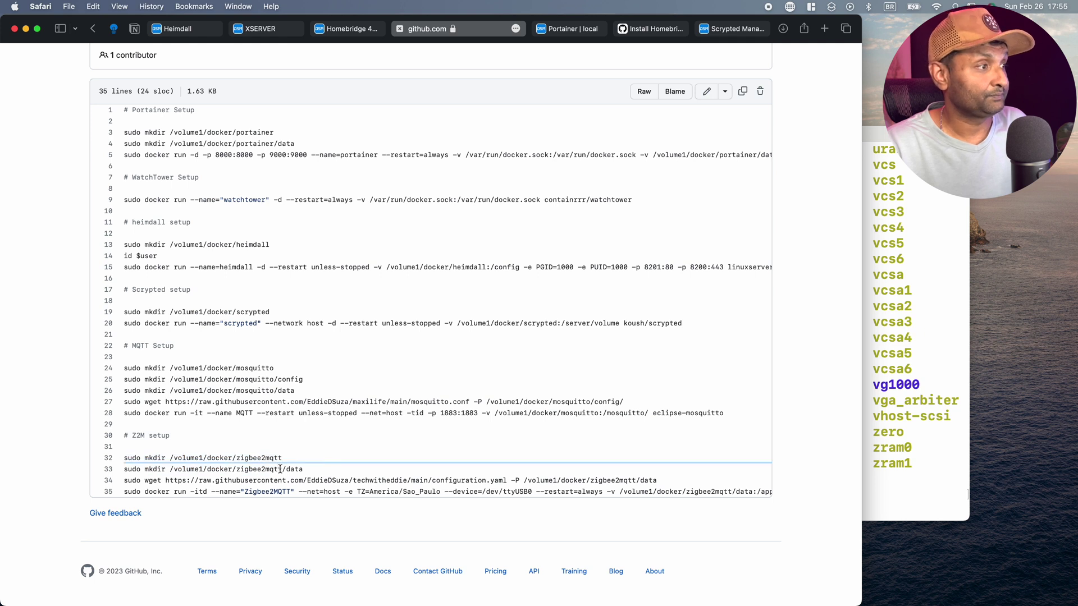
key("super+Tab")
key("super+v")
key("Return")
Download configuration.yaml into the data folder with the wget command from line 34.
key("super+Tab")
left_click_drag(124, 480, 690, 484)
key("super+c")
key("super+Tab")
key("super+v")
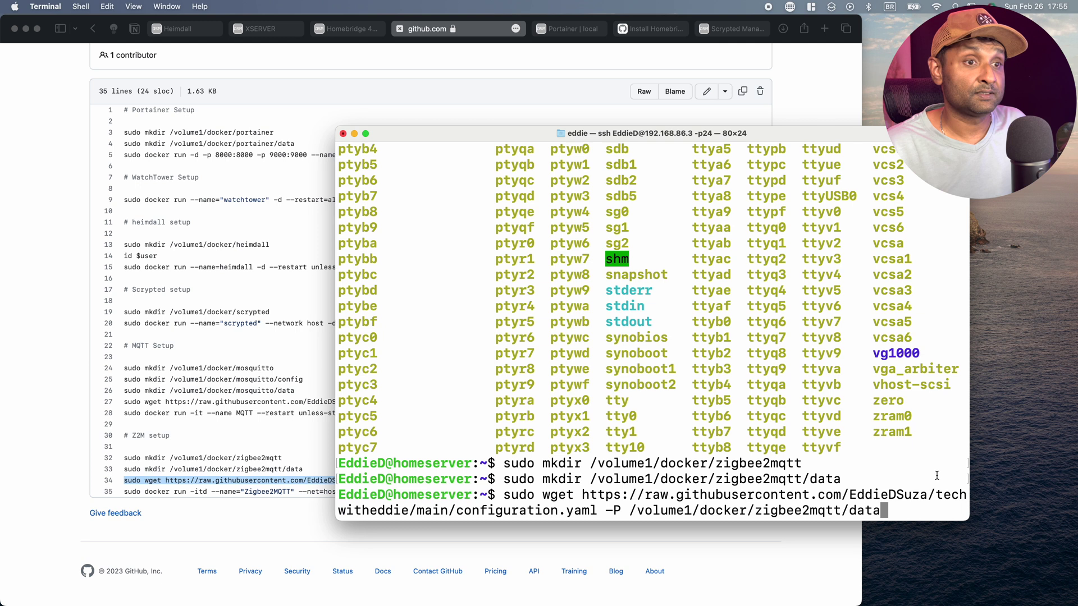
key("Return")
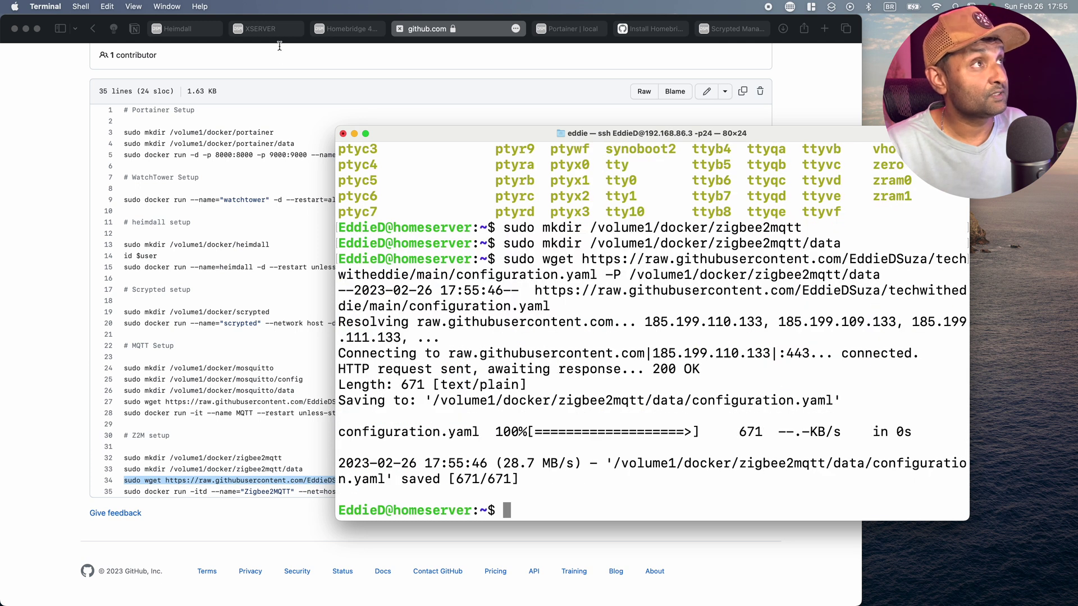
left_click(279, 33)
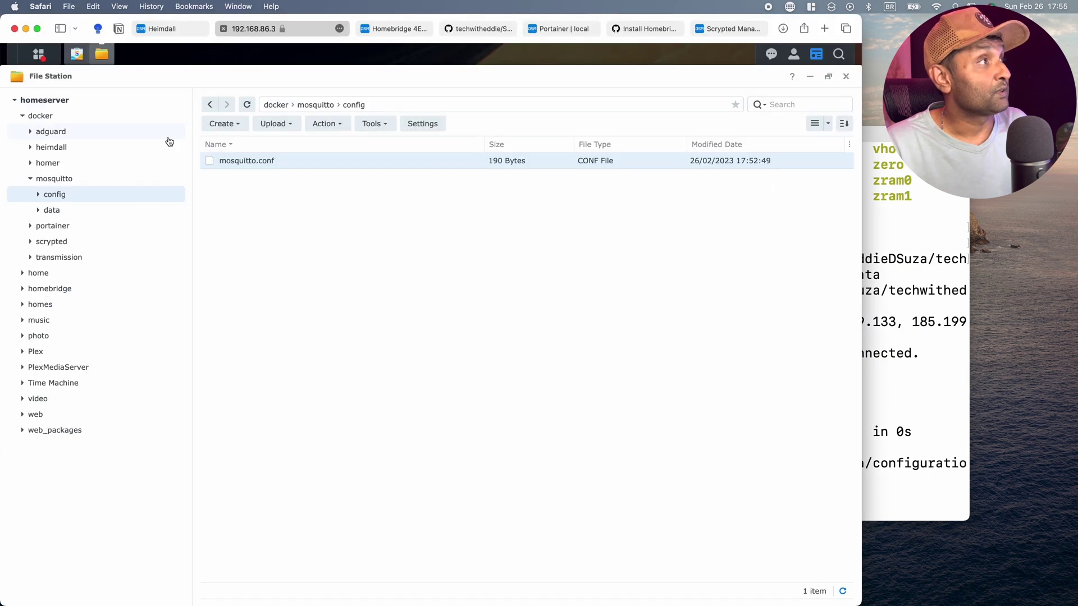
Browse to docker > zigbee2mqtt > data and open configuration.yaml in Text Editor.
left_click(65, 120)
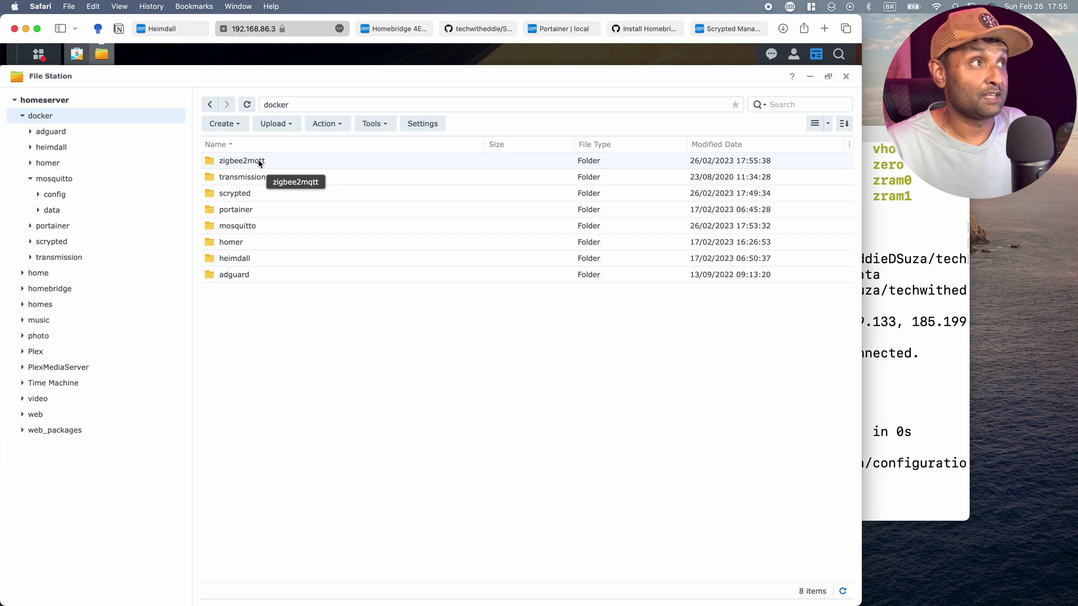
double_click(242, 161)
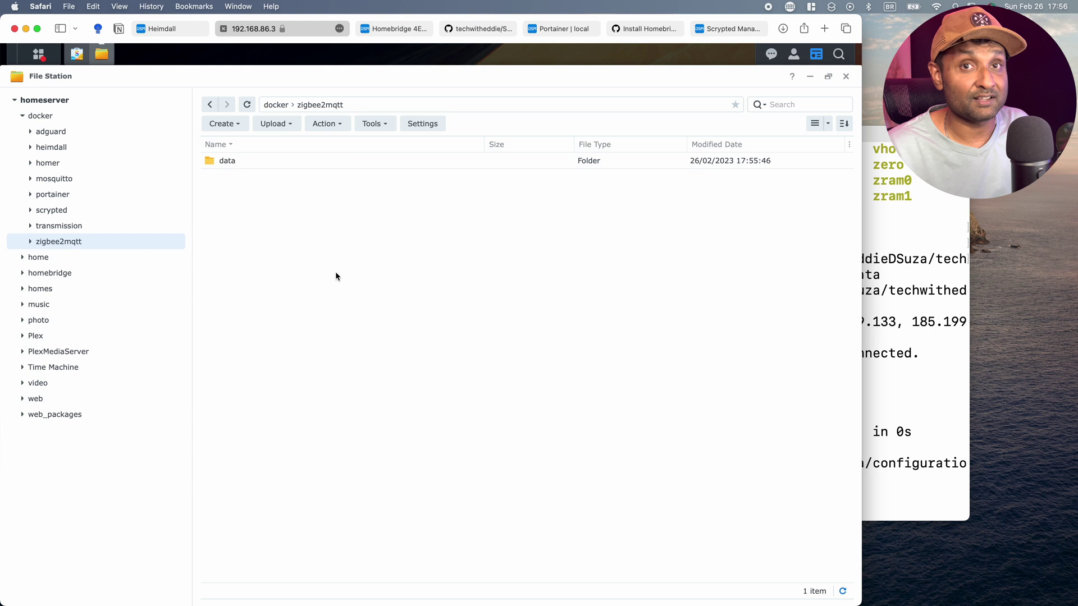
double_click(252, 163)
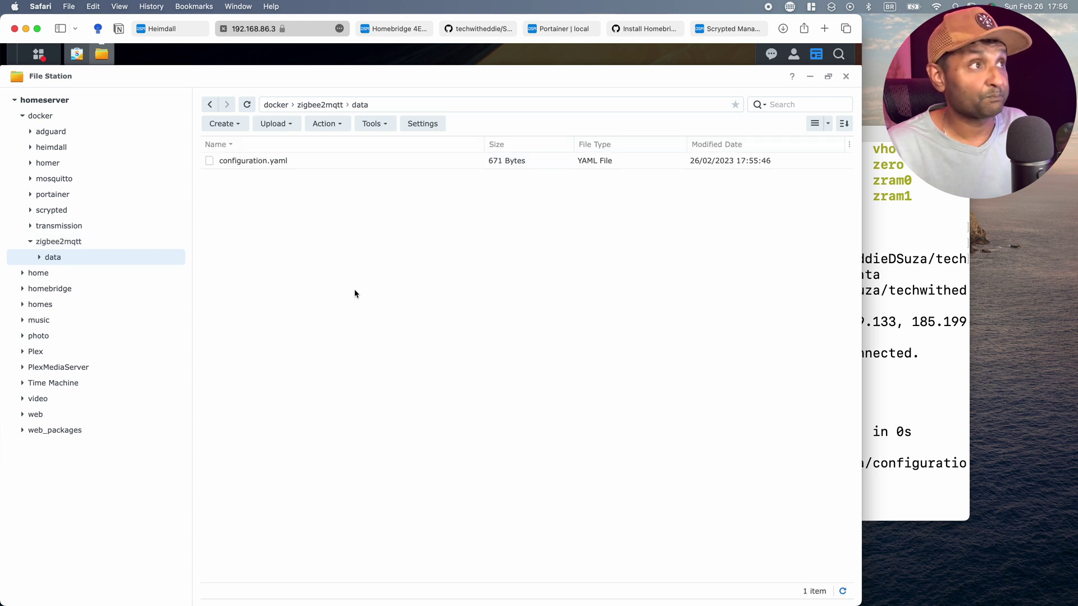
double_click(256, 161)
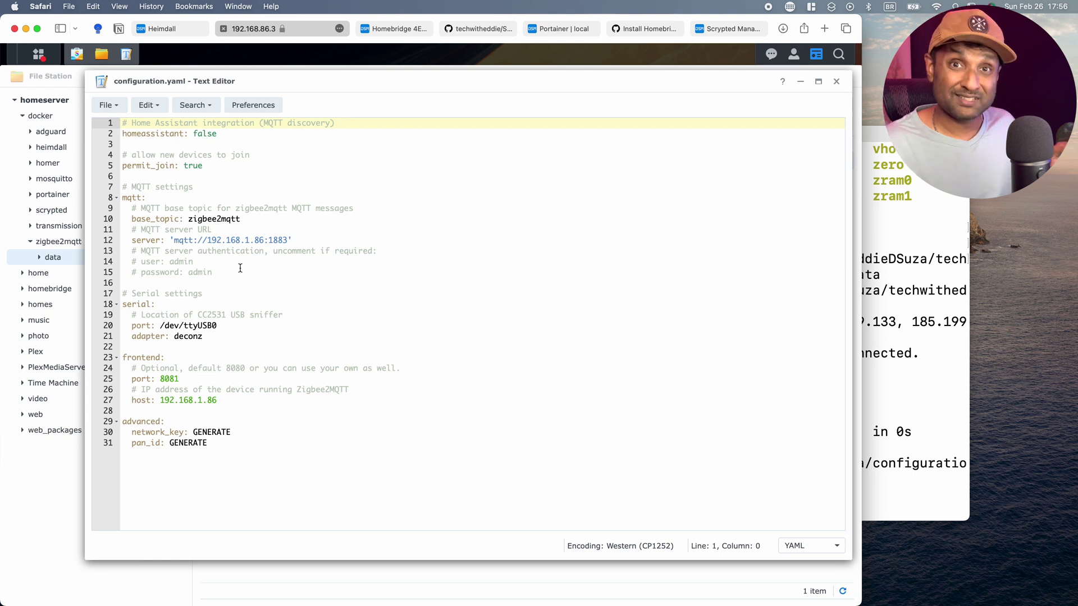
Change the MQTT server address to 192.168.86.3:1883, checking the serial device in Terminal.
left_click(250, 240)
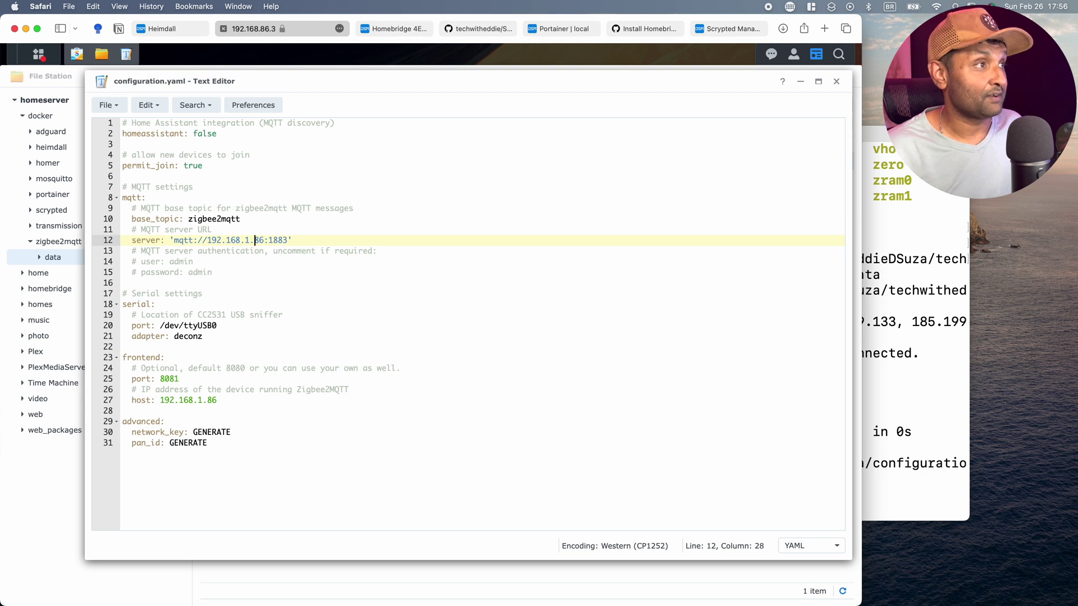
key("BackSpace")
key("BackSpace")
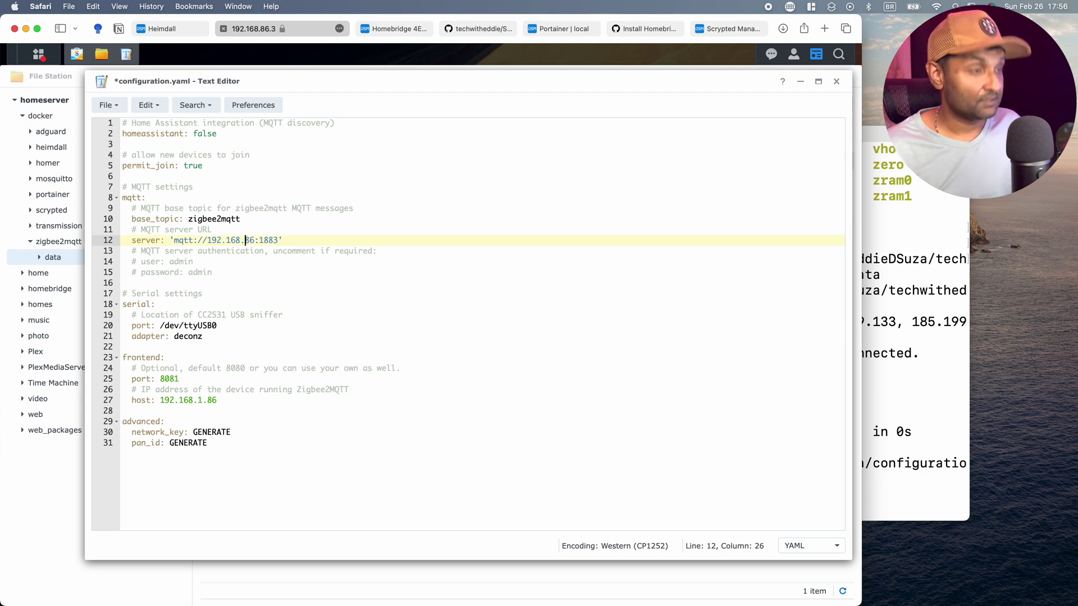
type(".3")
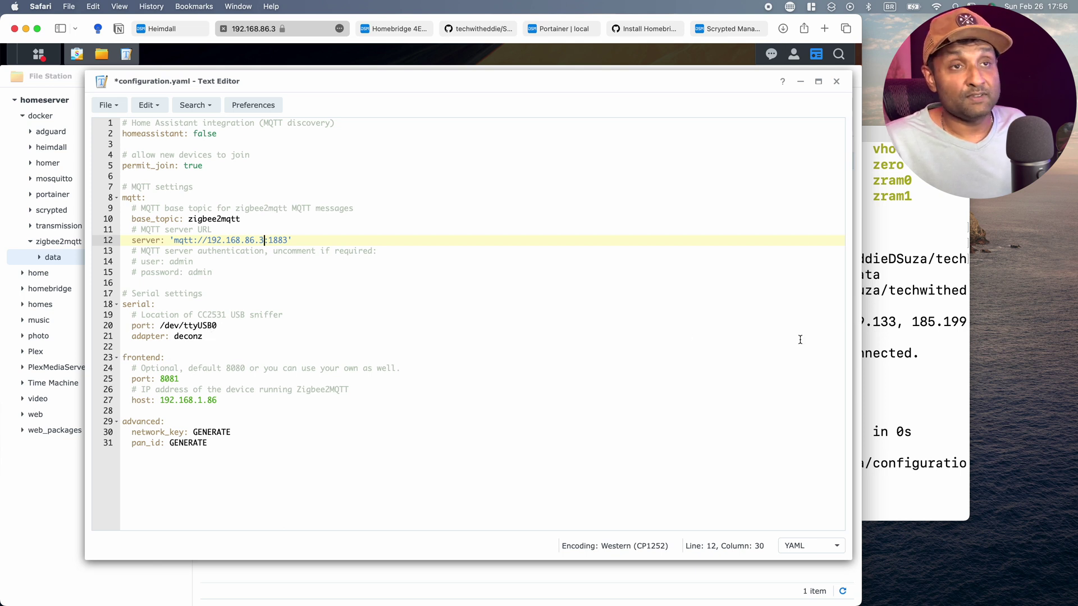
left_click(890, 339)
scroll(890, 340, "up", 10)
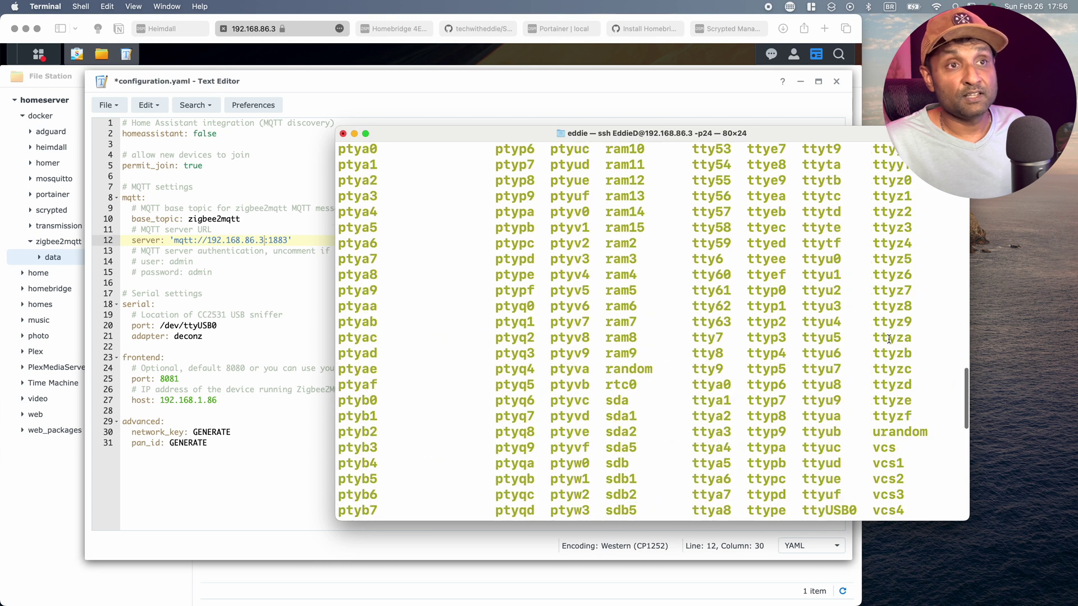
scroll(890, 340, "down", 4)
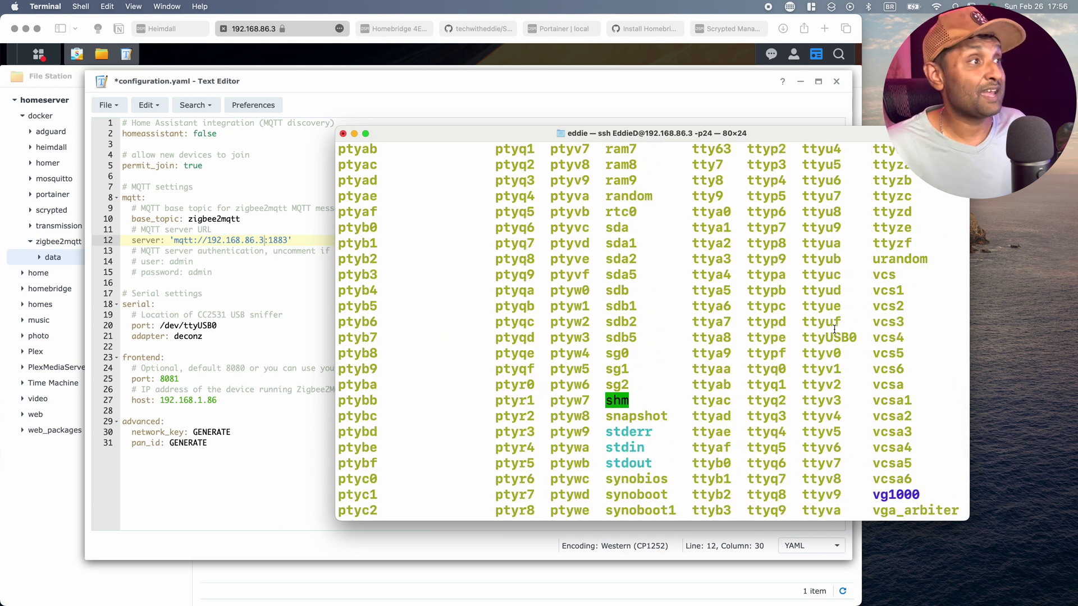
left_click(242, 372)
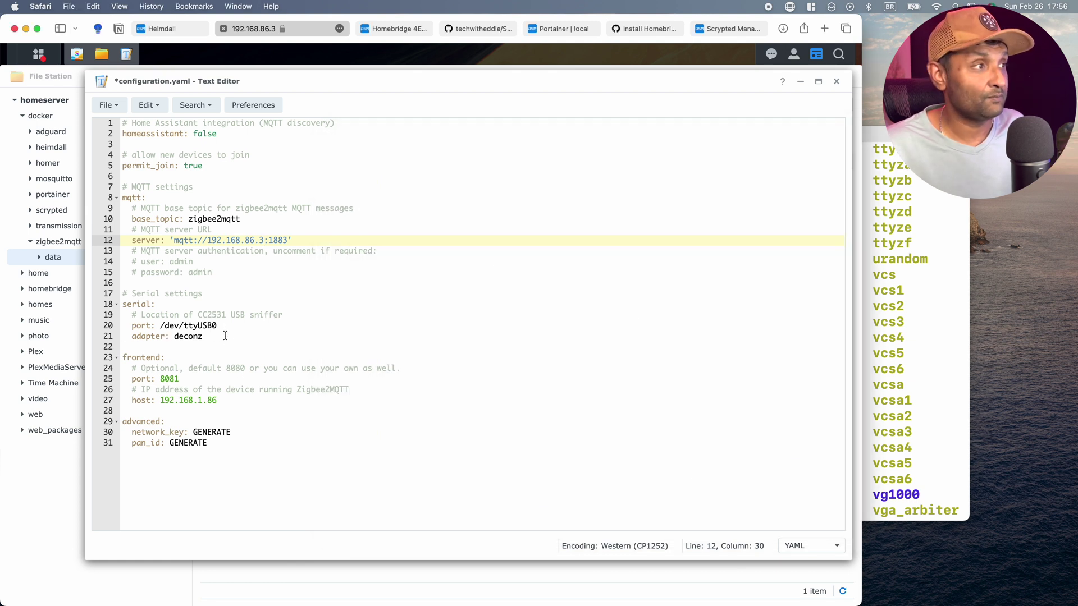
Delete the deconz adapter line, set frontend port 8083 and host 192.168.86.3, and save.
triple_click(154, 335)
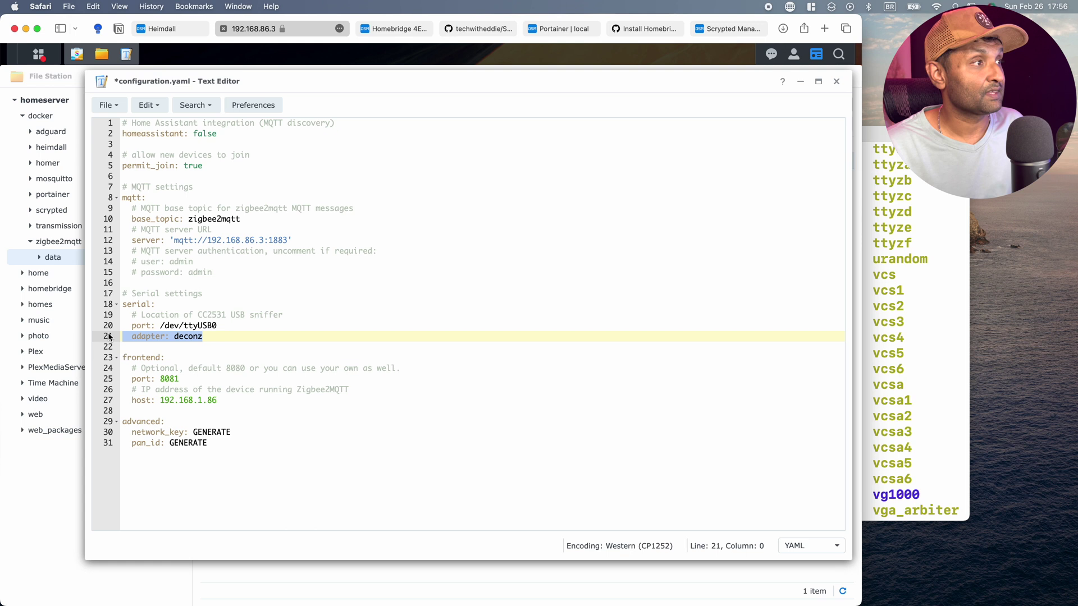
key("BackSpace")
left_click(206, 368)
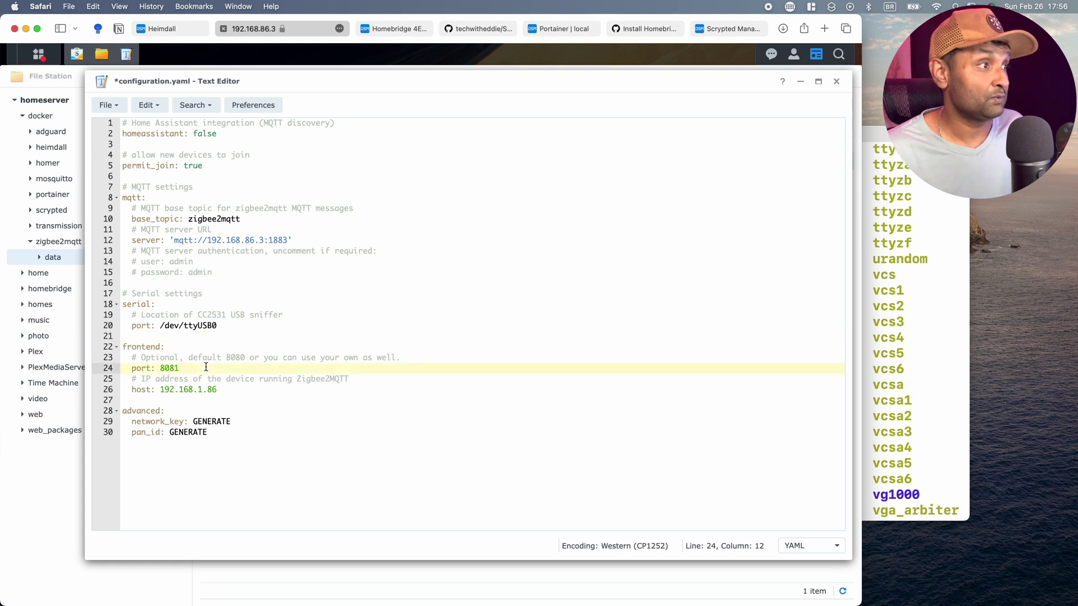
left_click(237, 390)
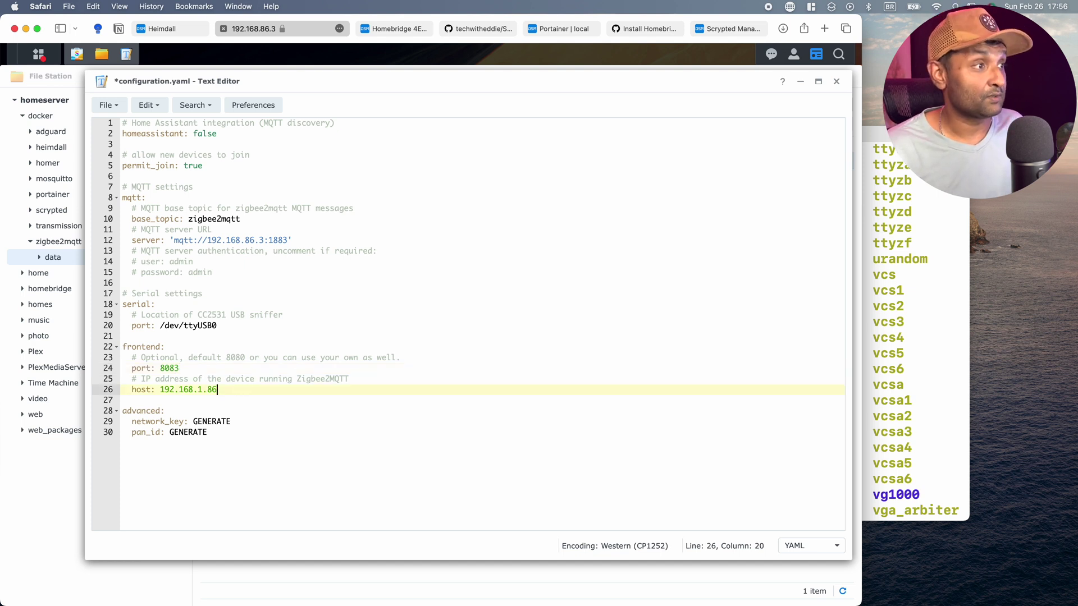
key("BackSpace")
key("BackSpace")
key("BackSpace")
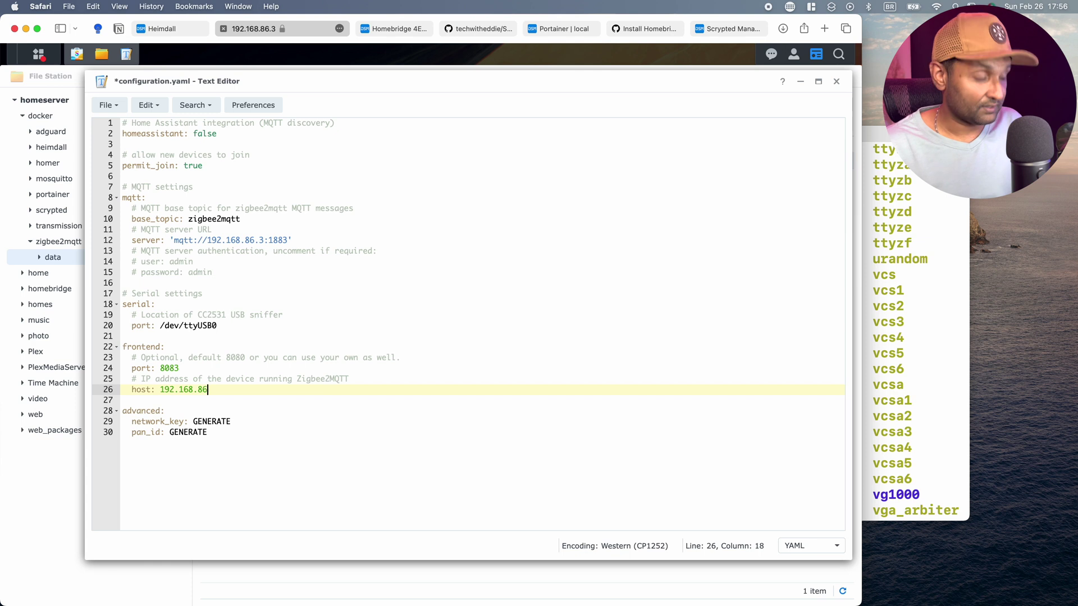
type("86.3")
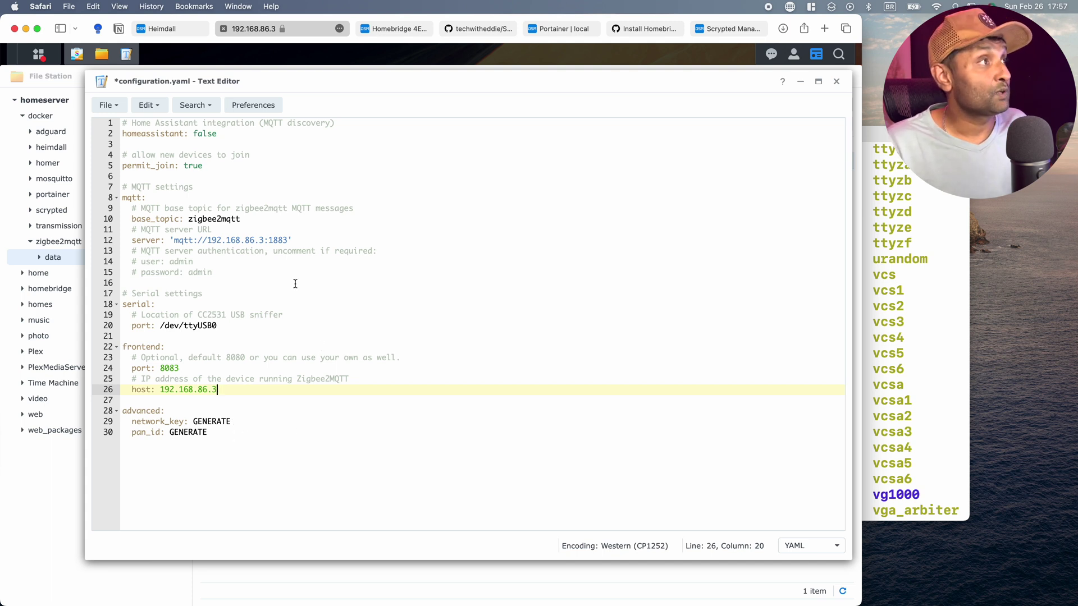
left_click(105, 106)
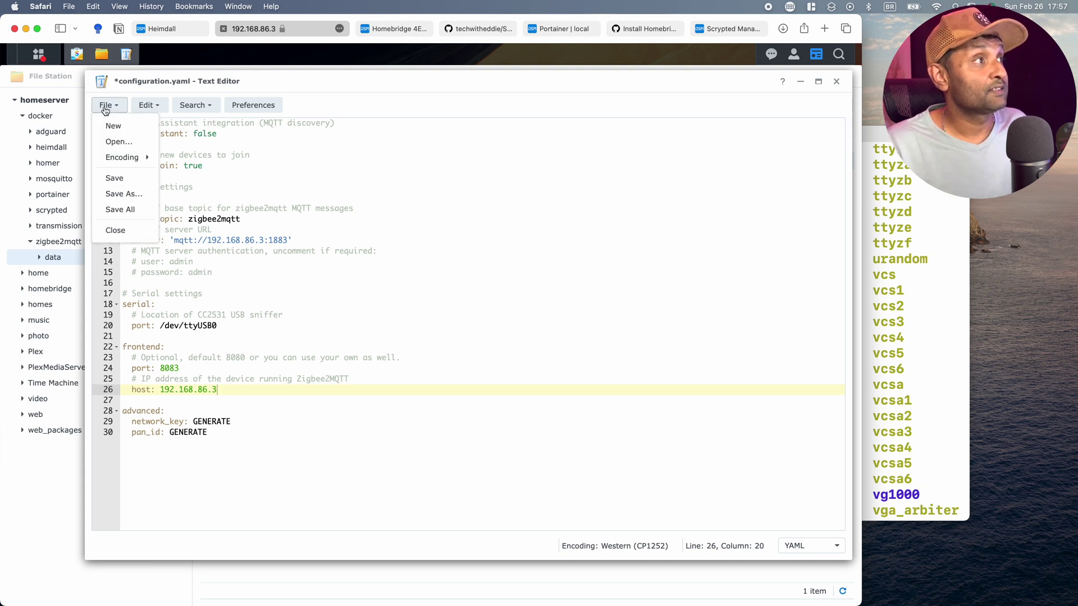
left_click(127, 178)
Run line 35's docker run command to start a Zigbee2MQTT container from koenkk/zigbee2mqtt:latest.
left_click(838, 83)
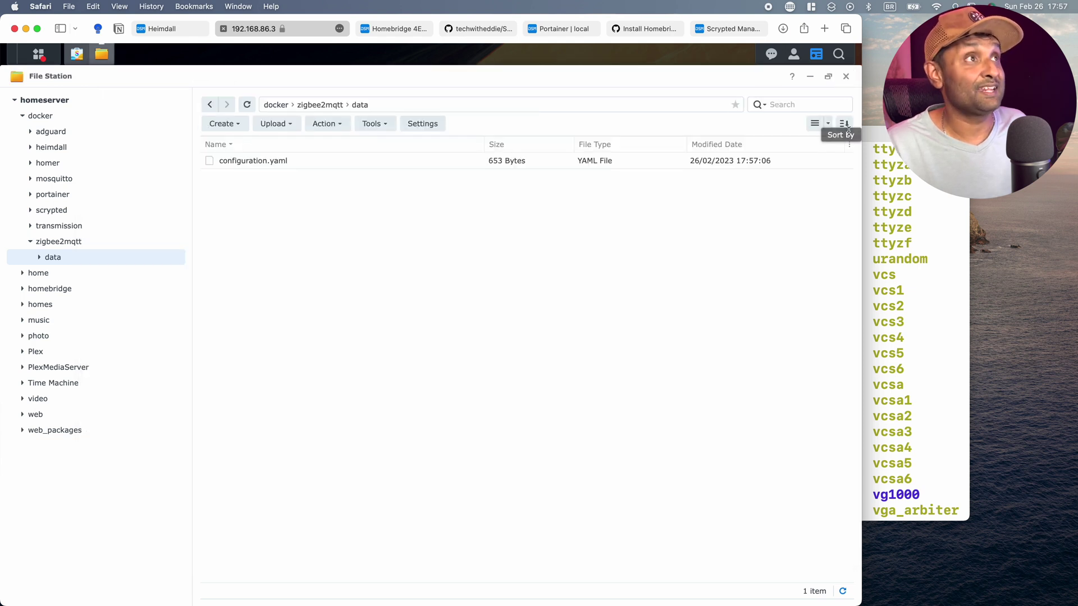
left_click(484, 30)
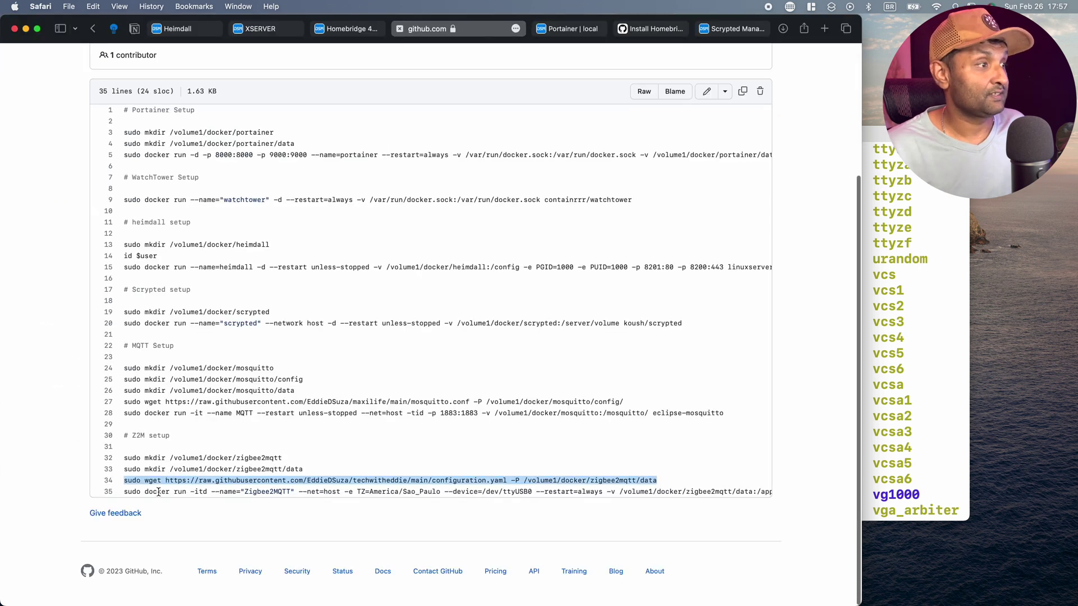
double_click(127, 491)
left_click_drag(127, 492, 804, 493)
key("super+c")
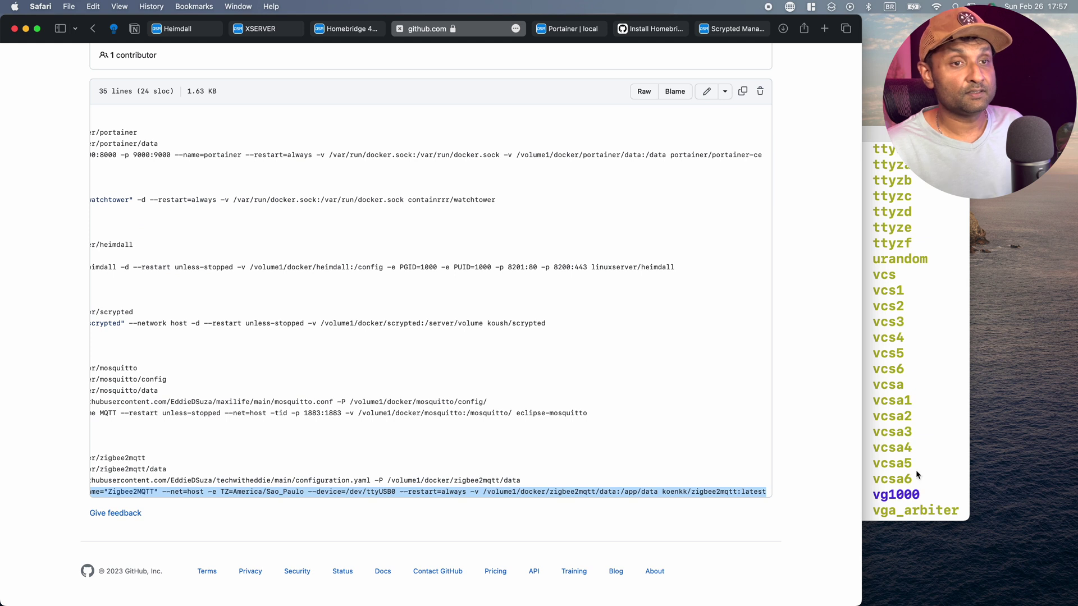
left_click(915, 479)
key("super+v")
key("Return")
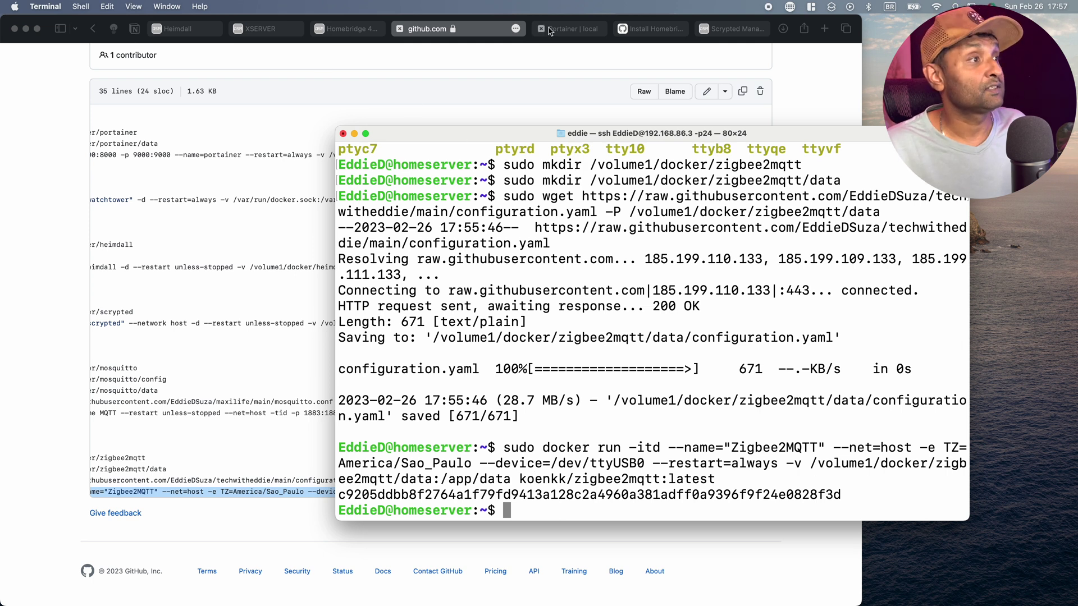
View the Zigbee2MQTT container logs in Portainer and copy the frontend address 192.168.86.3:8083.
left_click(567, 28)
left_click(657, 297)
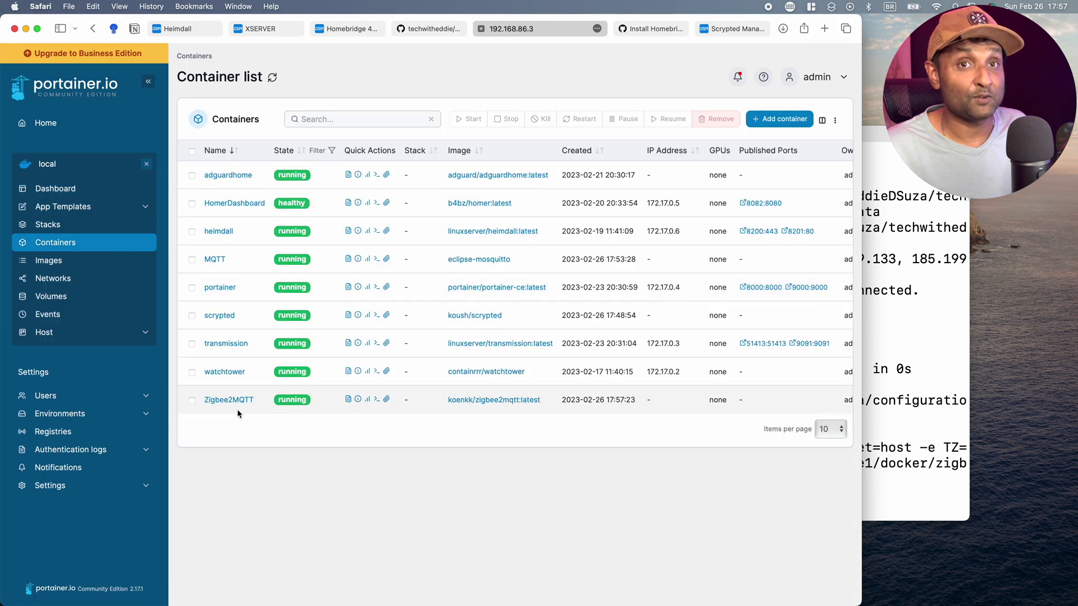
left_click(348, 400)
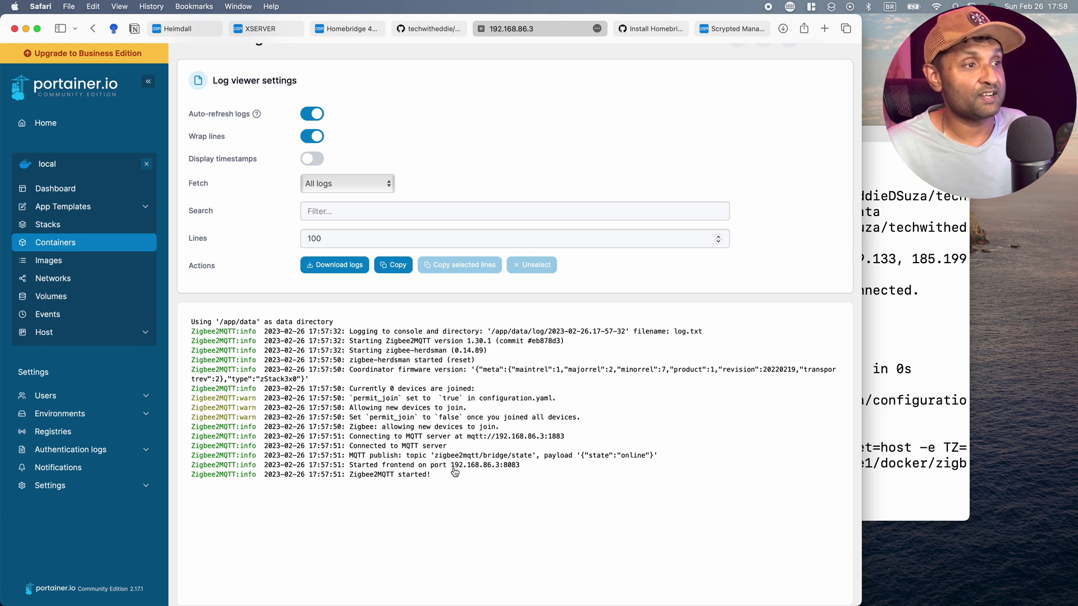
left_click_drag(452, 470, 534, 465)
Load the Zigbee2MQTT frontend at 192.168.86.3:8083 in a new Safari tab.
key("super+t")
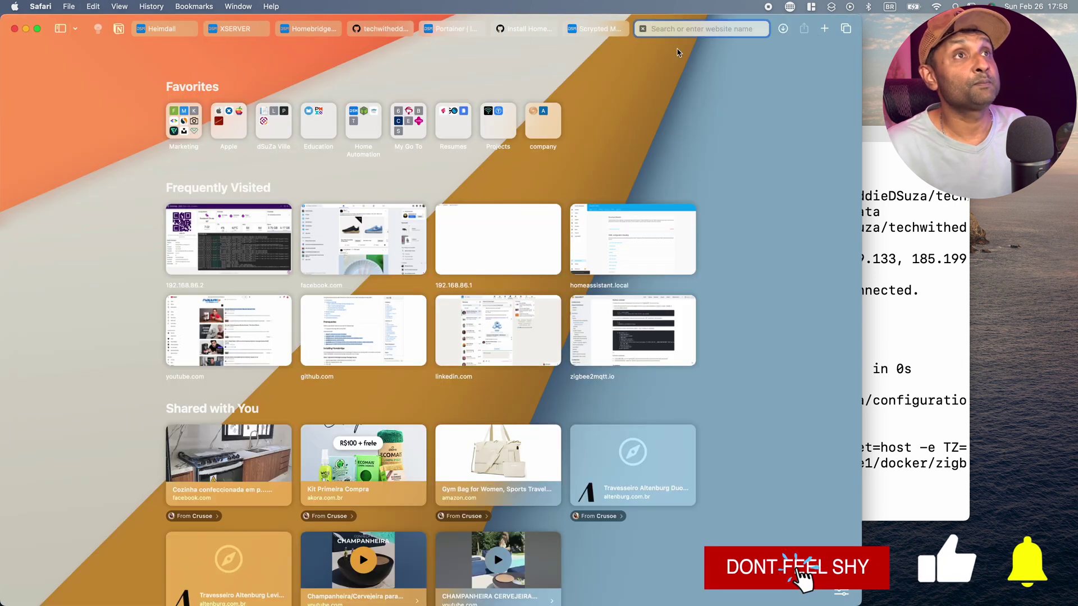
key("super+v")
key("Return")
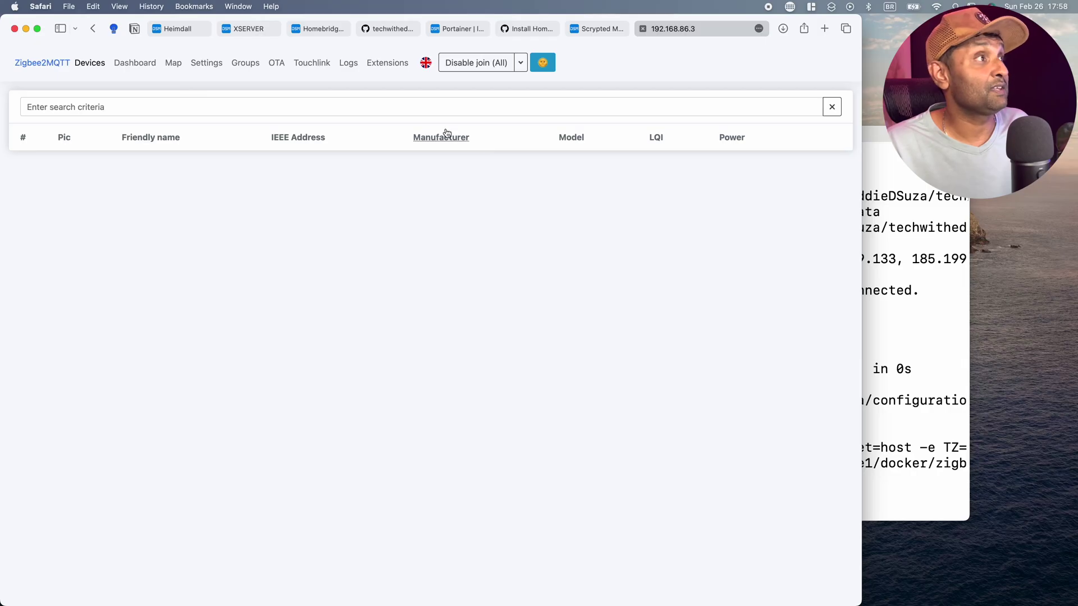
Search for and install the homebridge-z2m Zigbee2MQTT plugin.
left_click(325, 31)
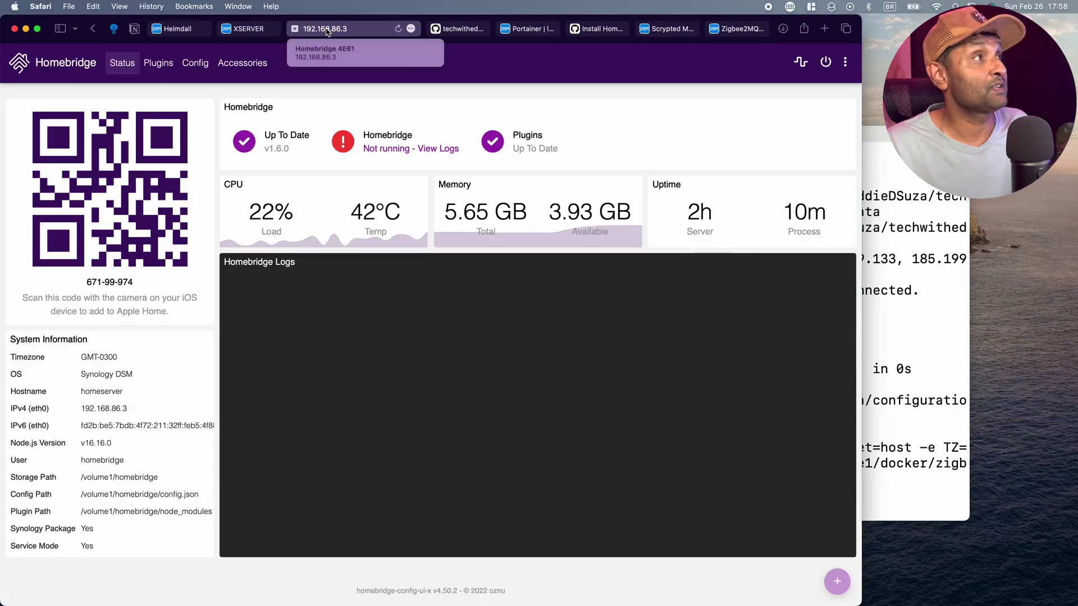
left_click(169, 69)
left_click(92, 107)
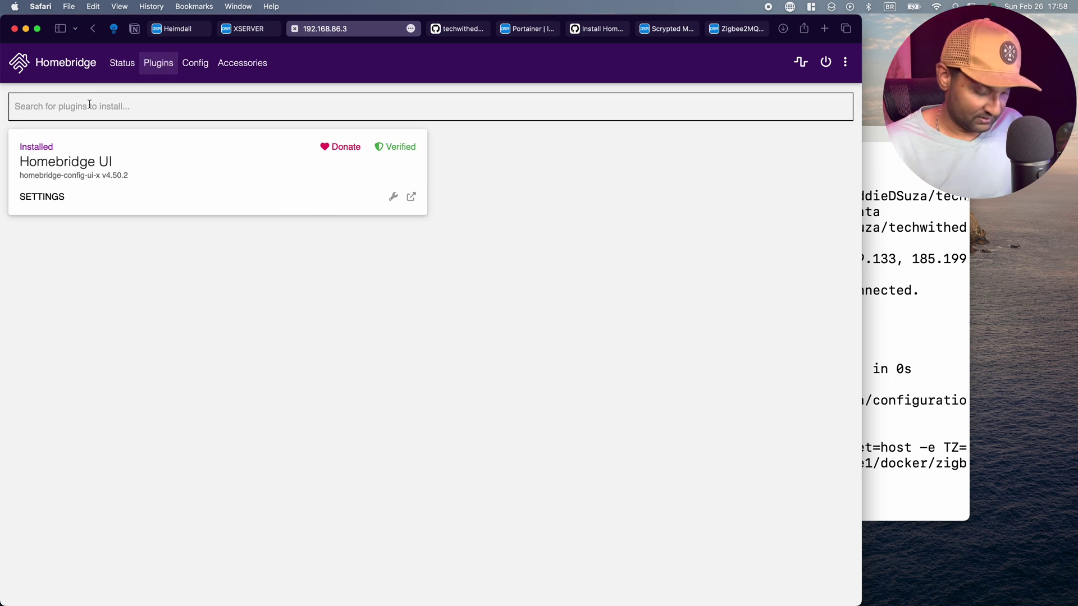
type("z2m")
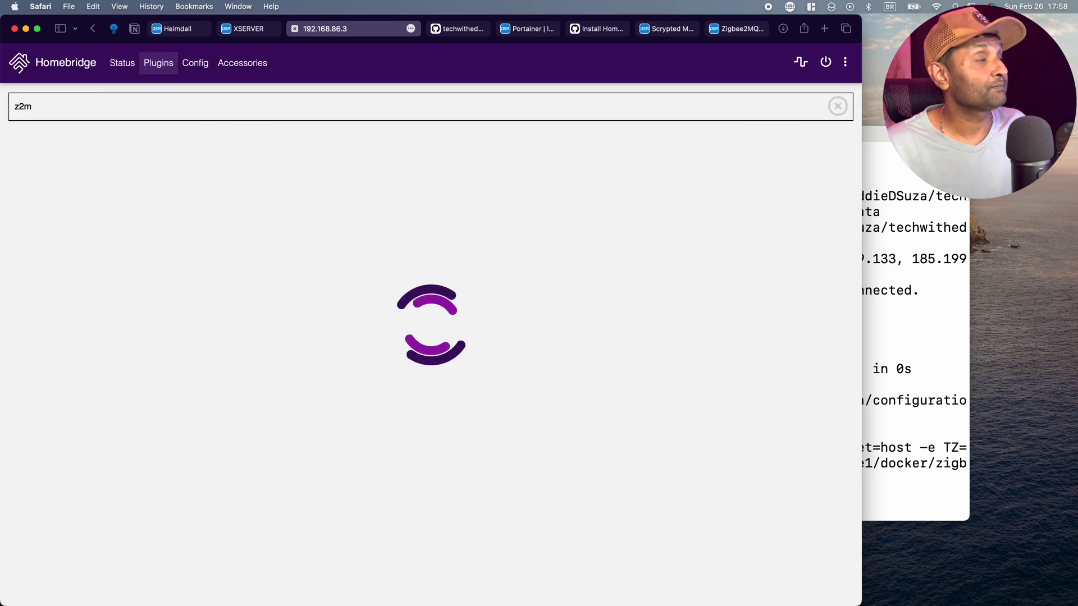
left_click(55, 203)
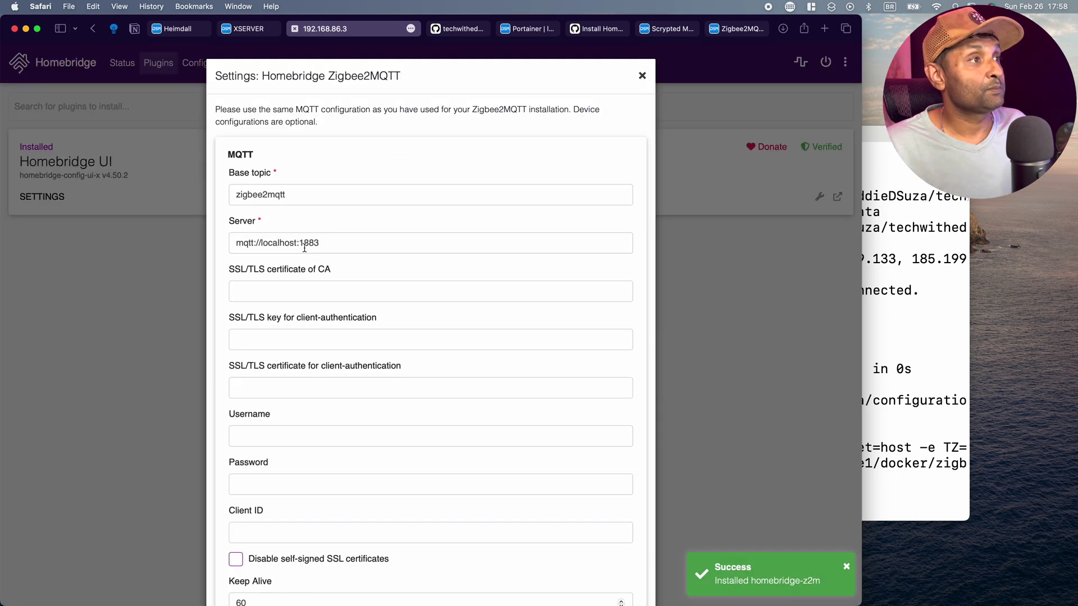
Set the plugin's MQTT server to mqtt://192.168.86.3:1883, drop default exclude entries, and save.
left_click(259, 241)
double_click(272, 242)
type("192")
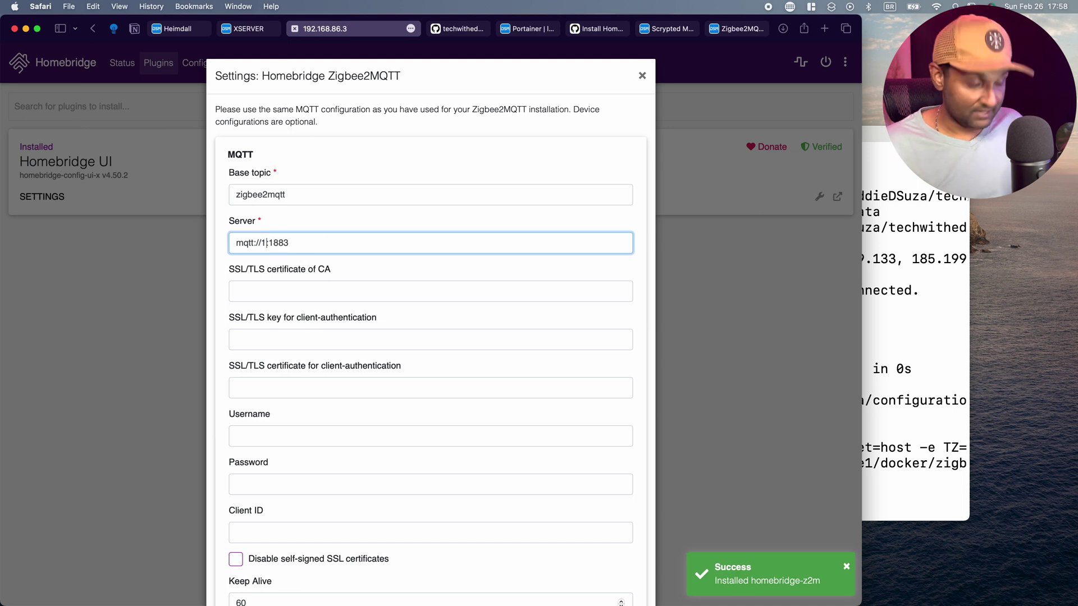
type(".168.86")
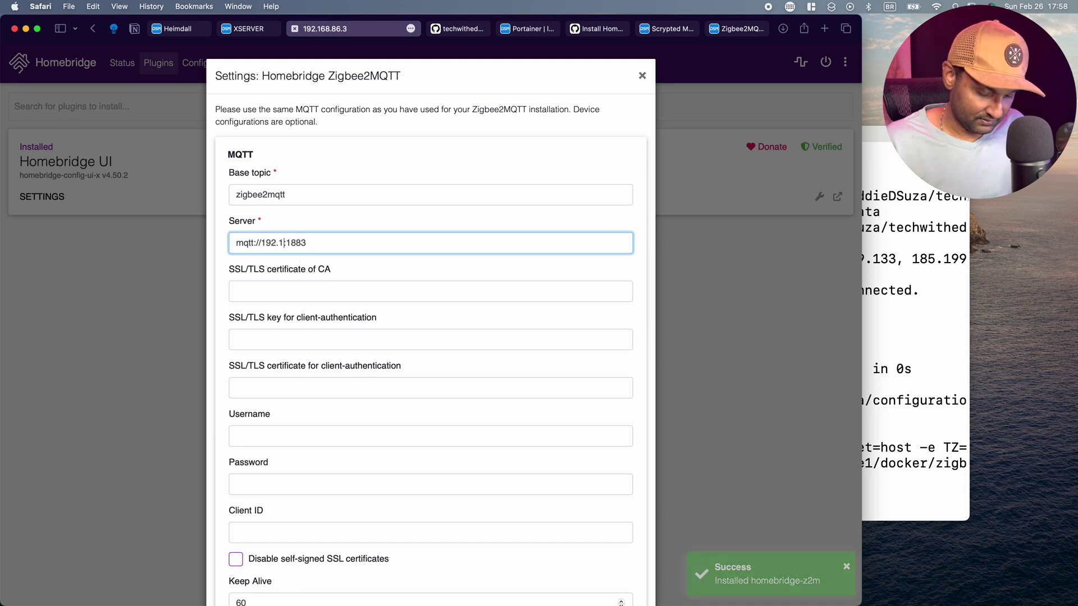
type(".3")
scroll(367, 301, "down", 10)
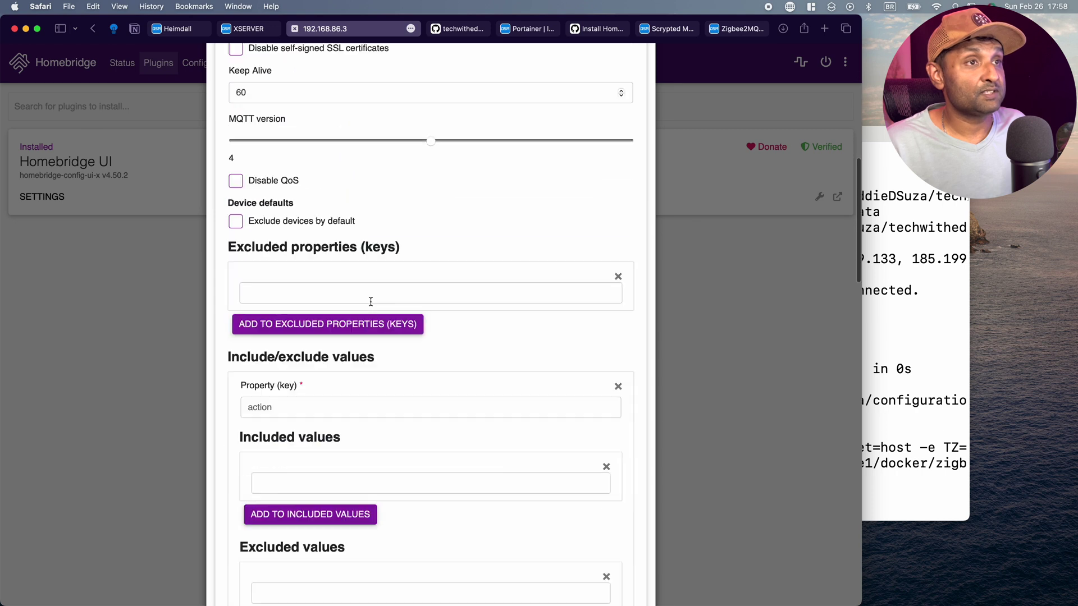
left_click(618, 262)
left_click(617, 324)
scroll(568, 373, "up", 10)
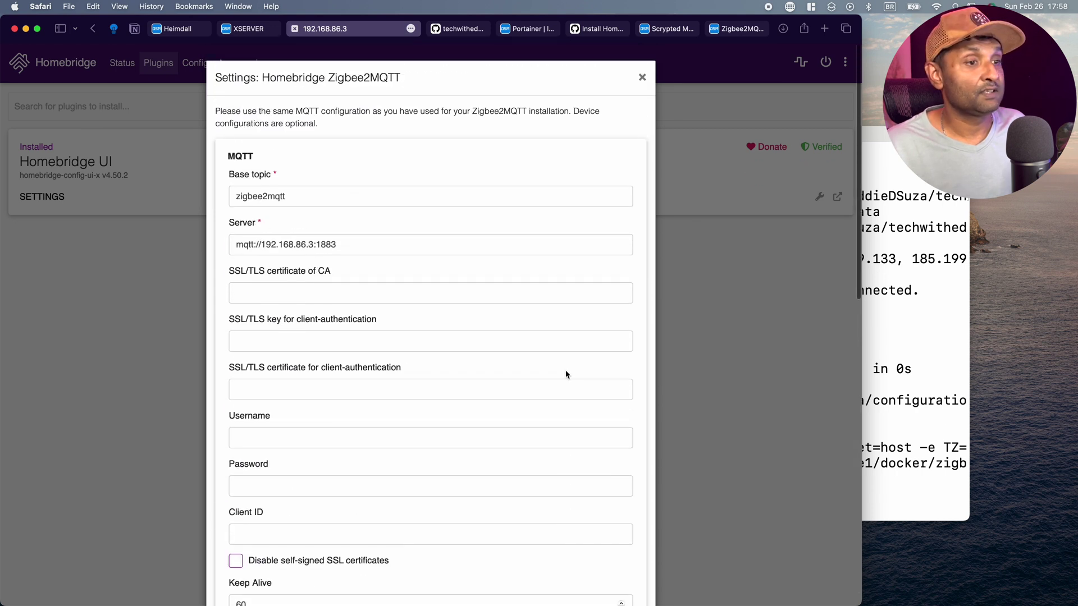
scroll(568, 373, "down", 15)
left_click(622, 572)
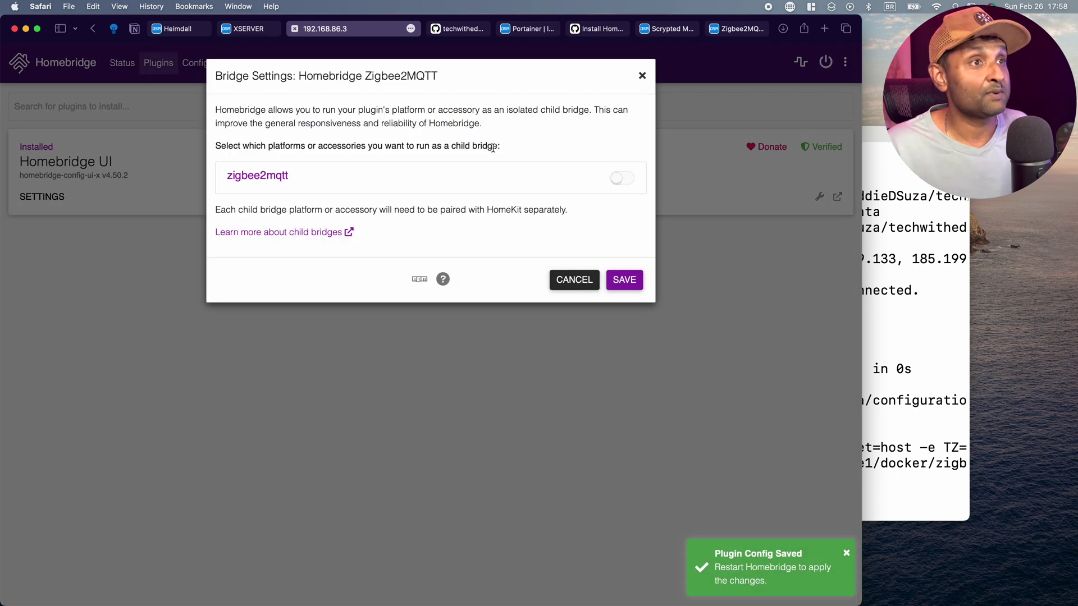
left_click(623, 279)
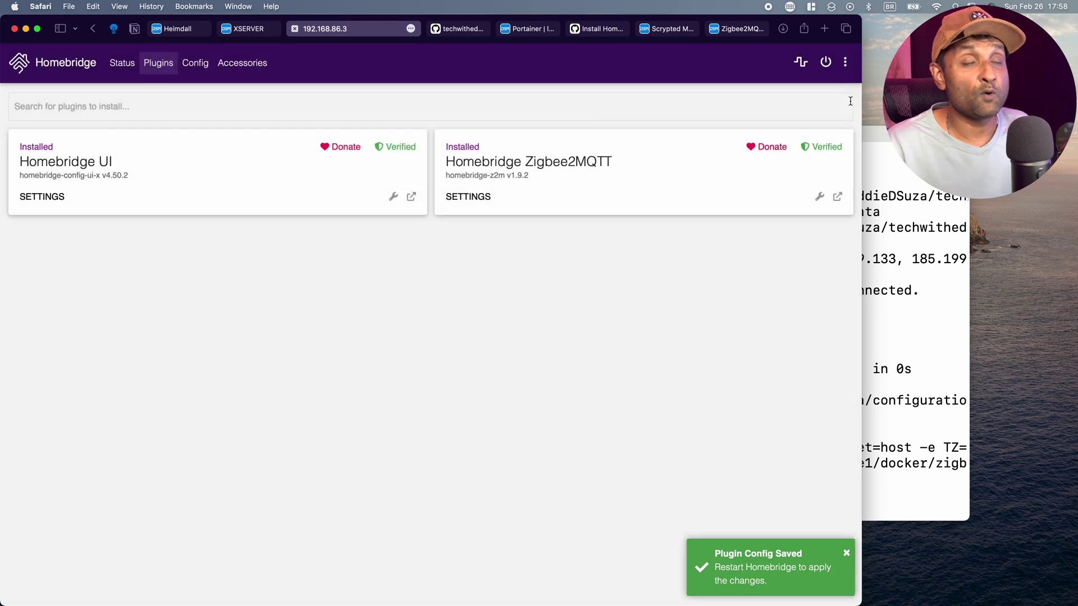
Limit Homebridge's advertised network interface to eth0.
left_click(844, 68)
left_click(808, 119)
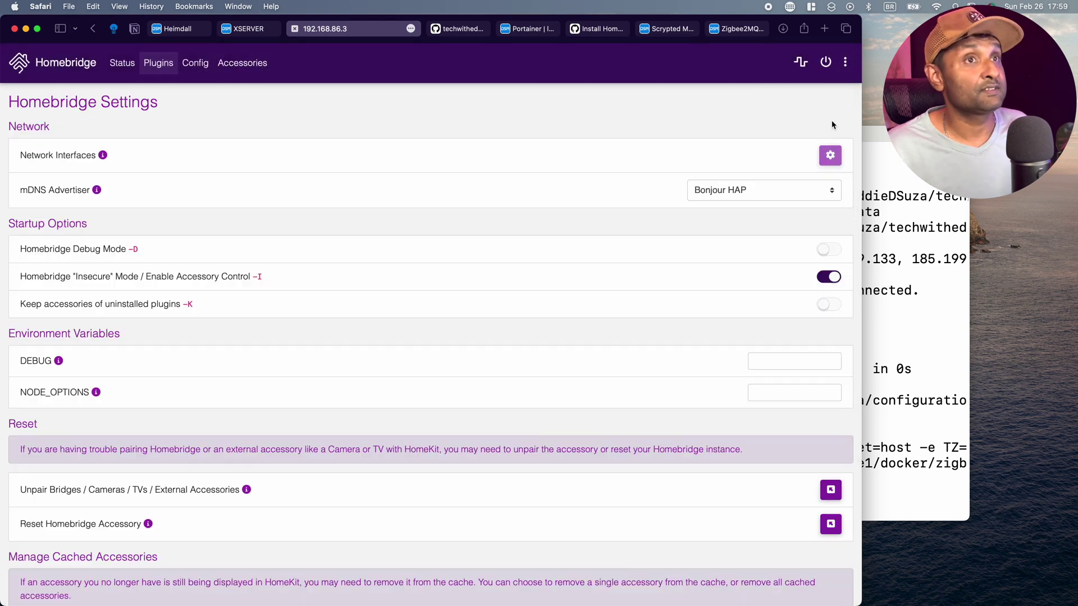
left_click(830, 155)
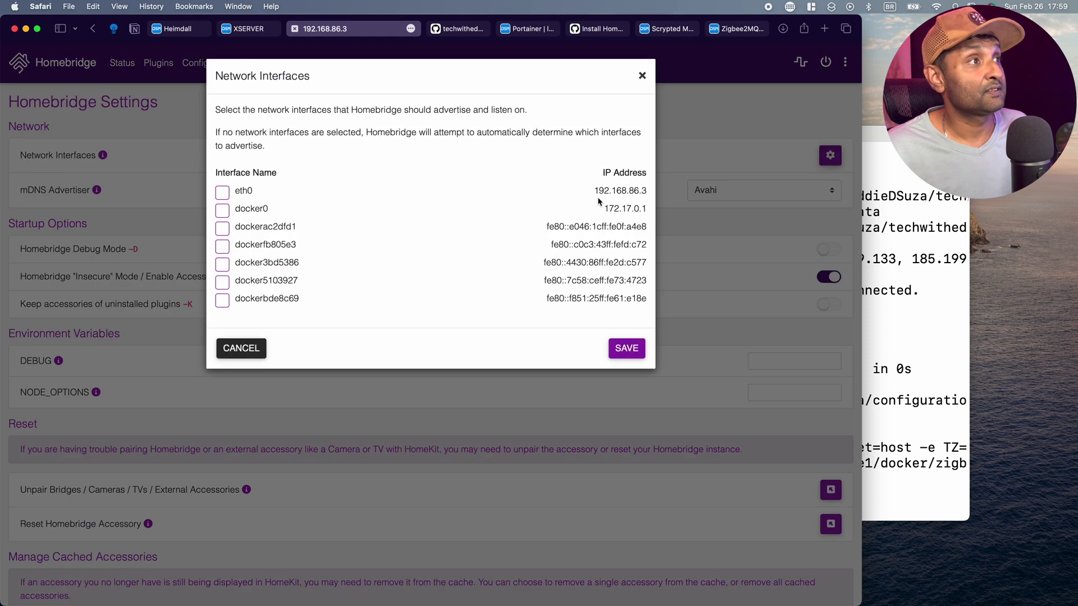
left_click(222, 194)
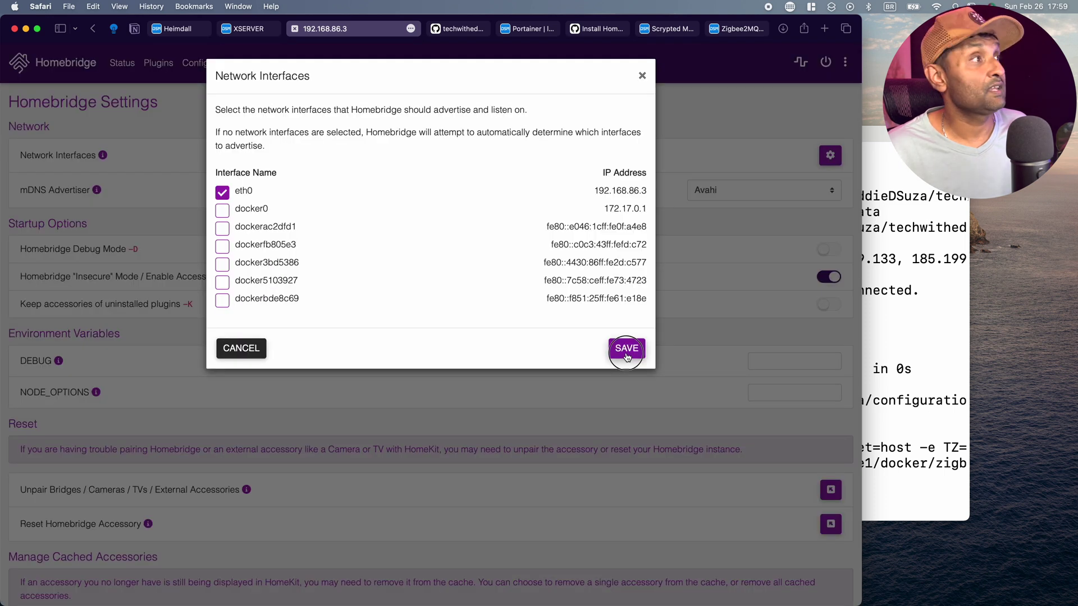
left_click(626, 348)
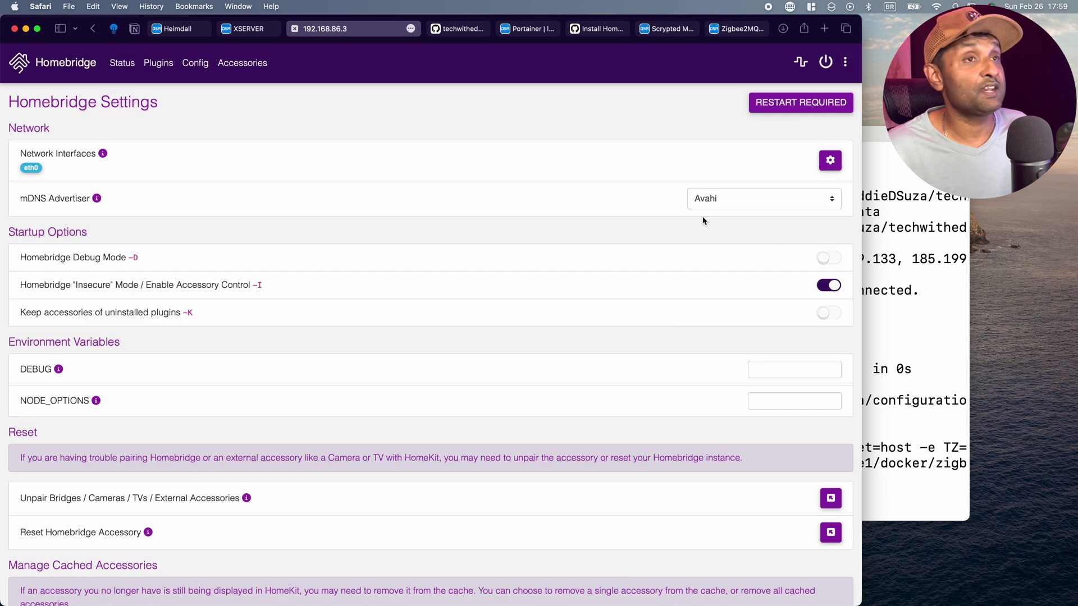
Set the mDNS advertiser to Bonjour HAP and restart Homebridge.
left_click(760, 203)
left_click(749, 182)
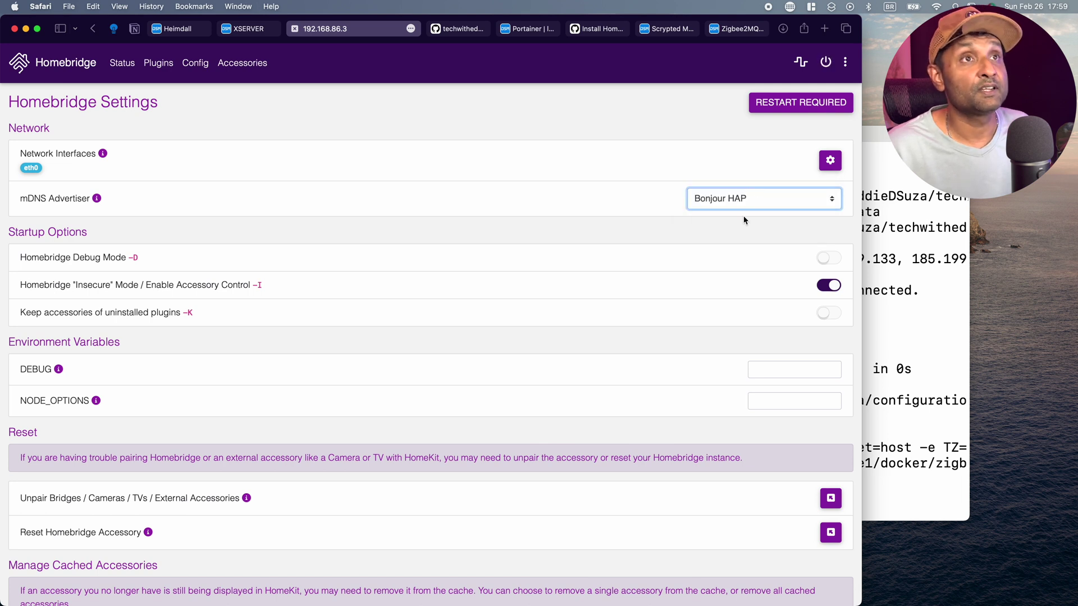
left_click(778, 103)
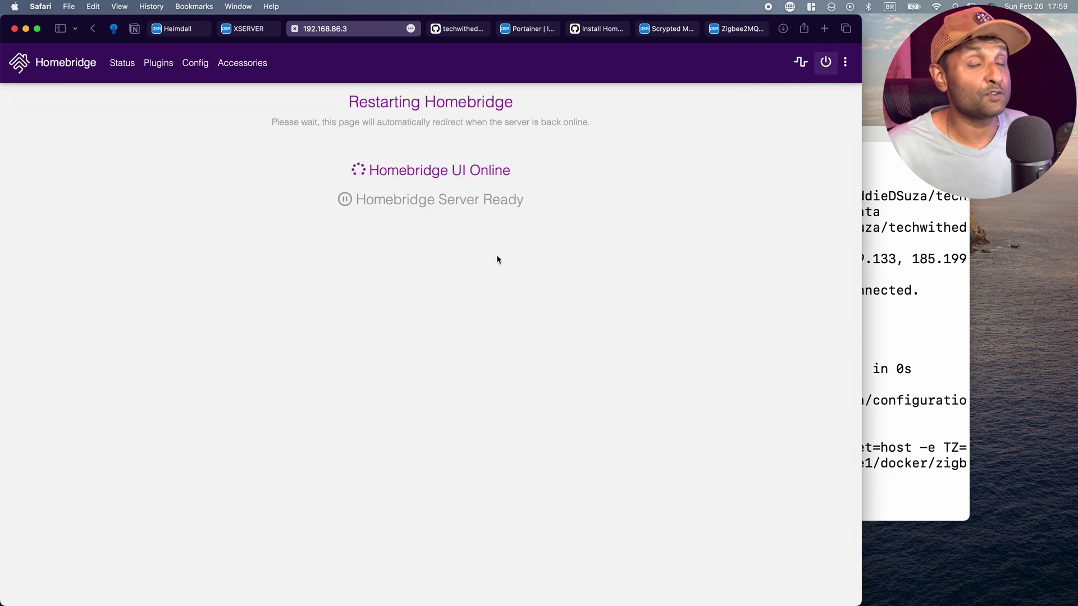